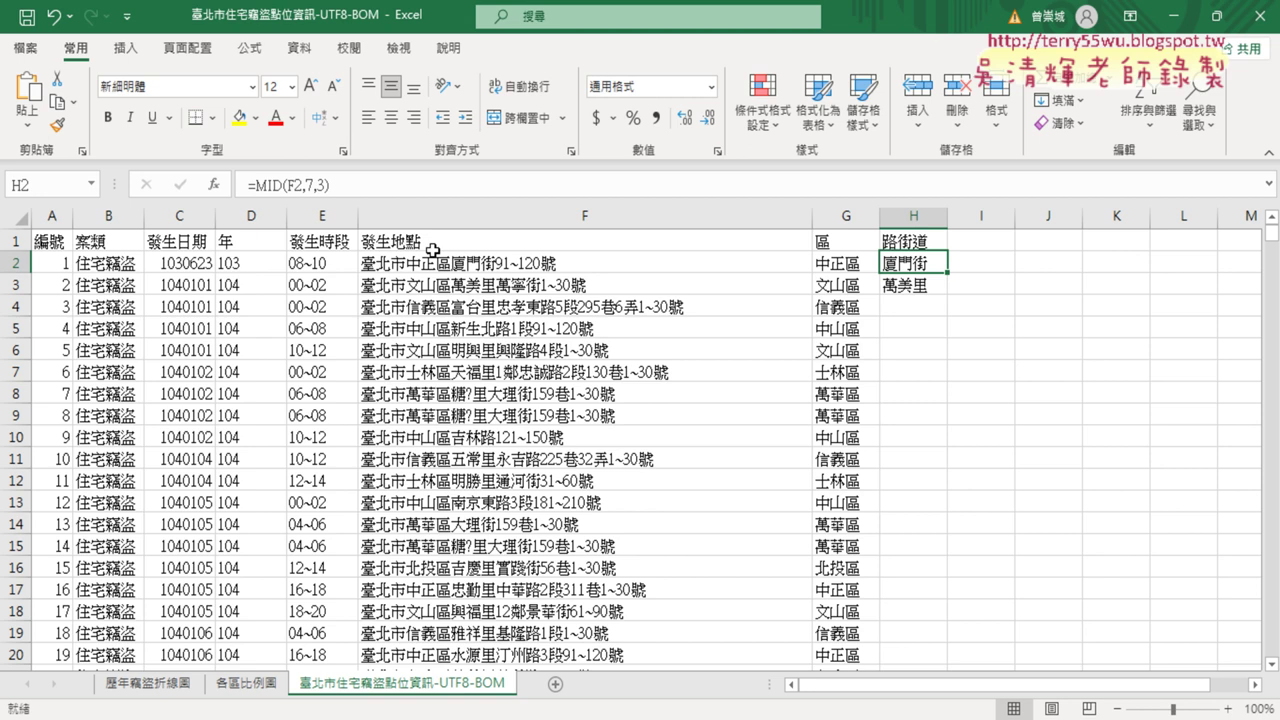
# Review the Start_num and Num_chars arguments of H2's MID formula
pyautogui.click(275, 186)
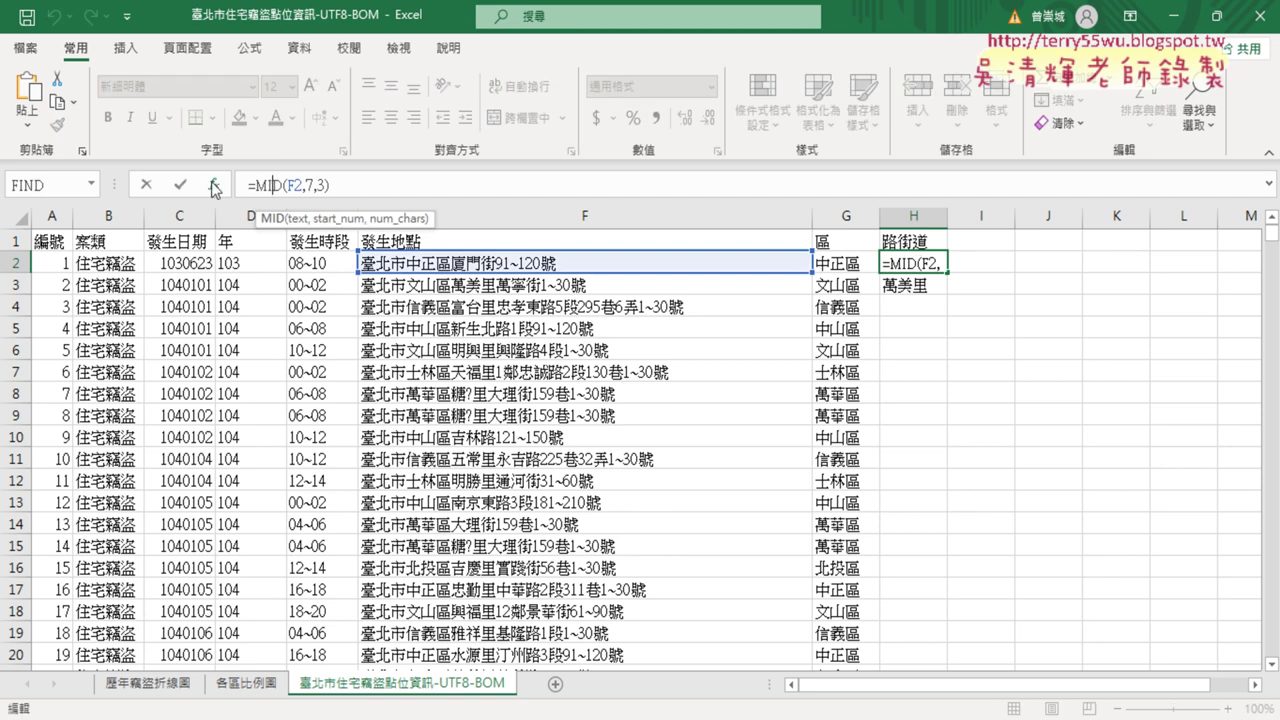
pyautogui.click(213, 185)
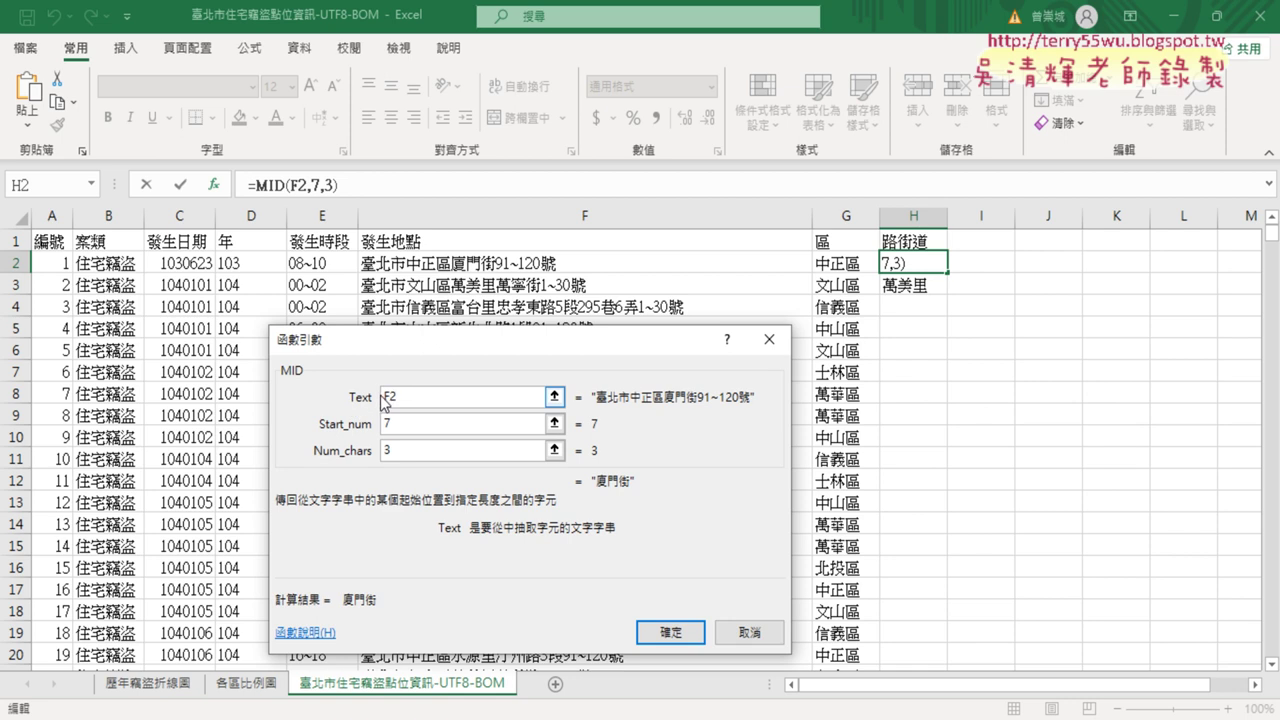
pyautogui.click(386, 413)
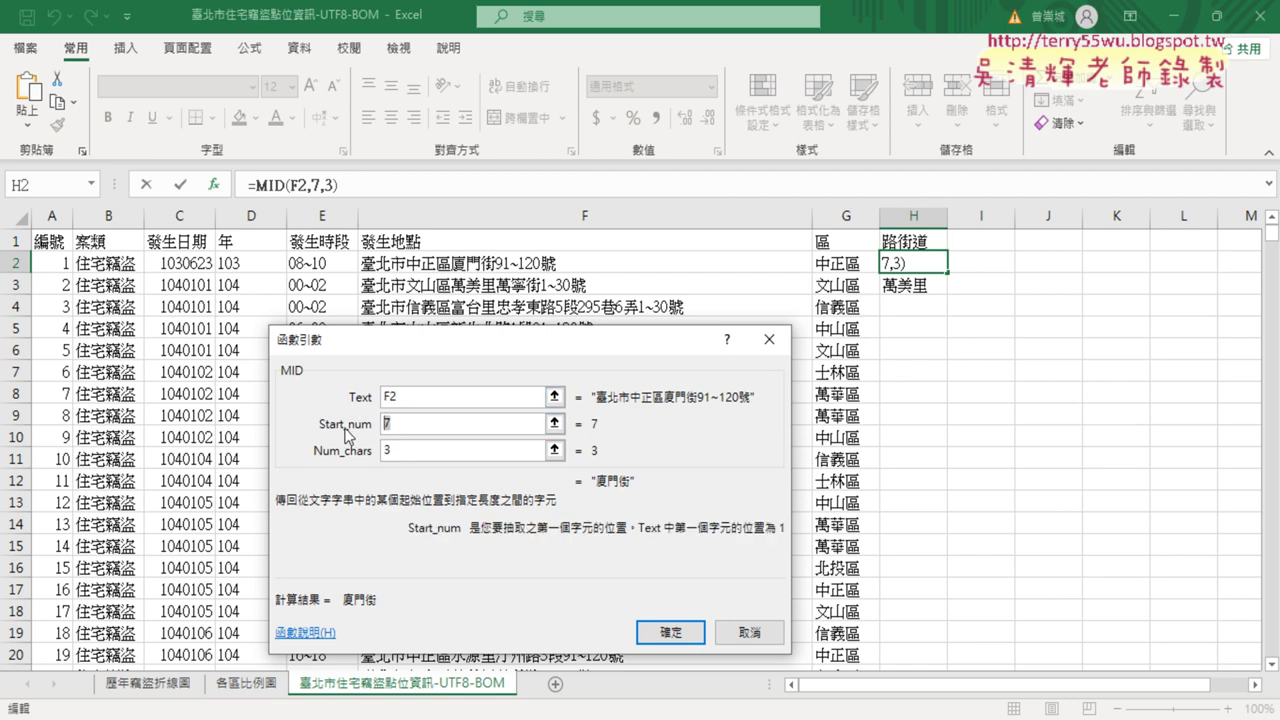
pyautogui.click(397, 457)
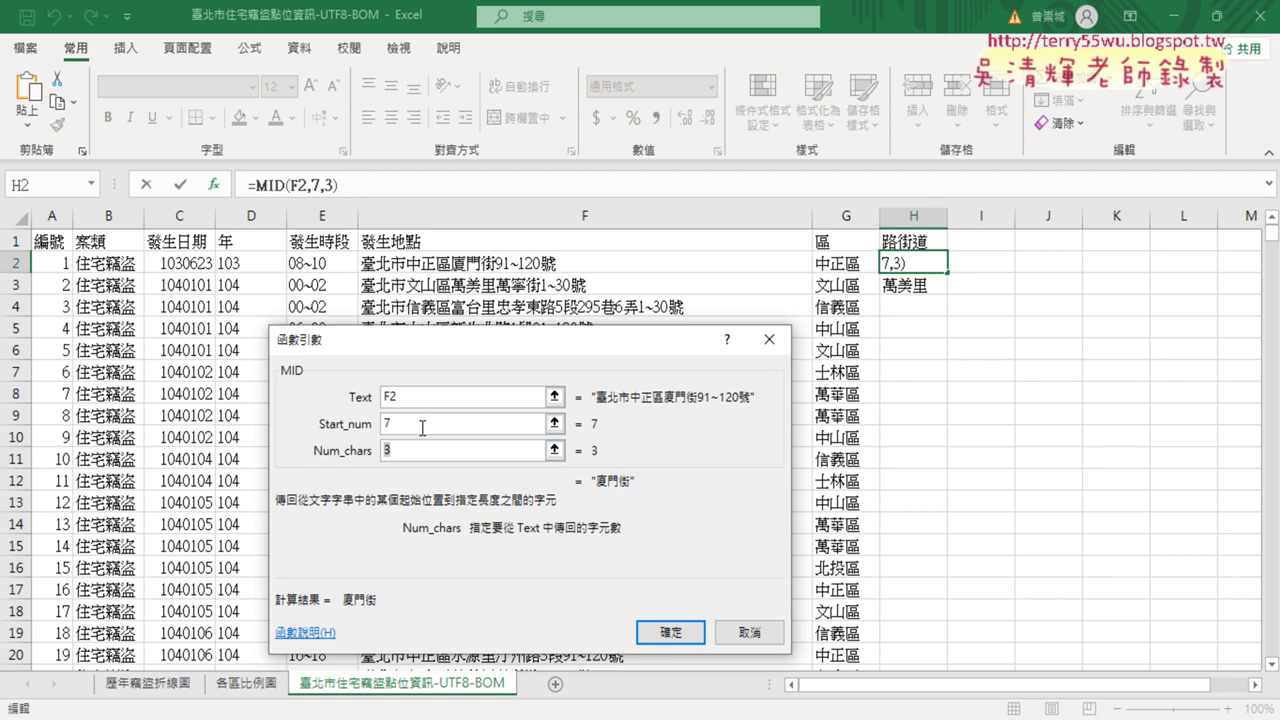
pyautogui.click(420, 425)
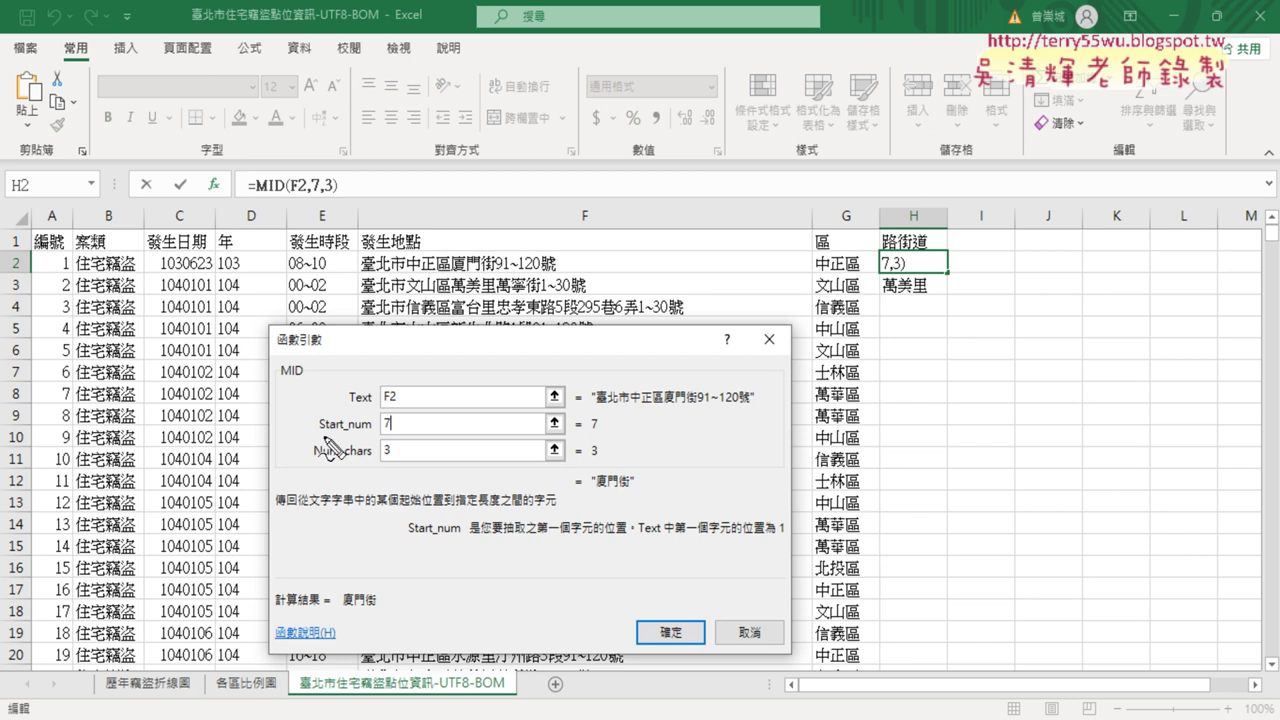
# Mark in red that MID starts at position 7 for 廈門街 in F2's address, then close the arguments
pyautogui.moveTo(395, 438)
pyautogui.mouseDown()
pyautogui.moveTo(312, 440)
pyautogui.moveTo(405, 428)
pyautogui.mouseUp()
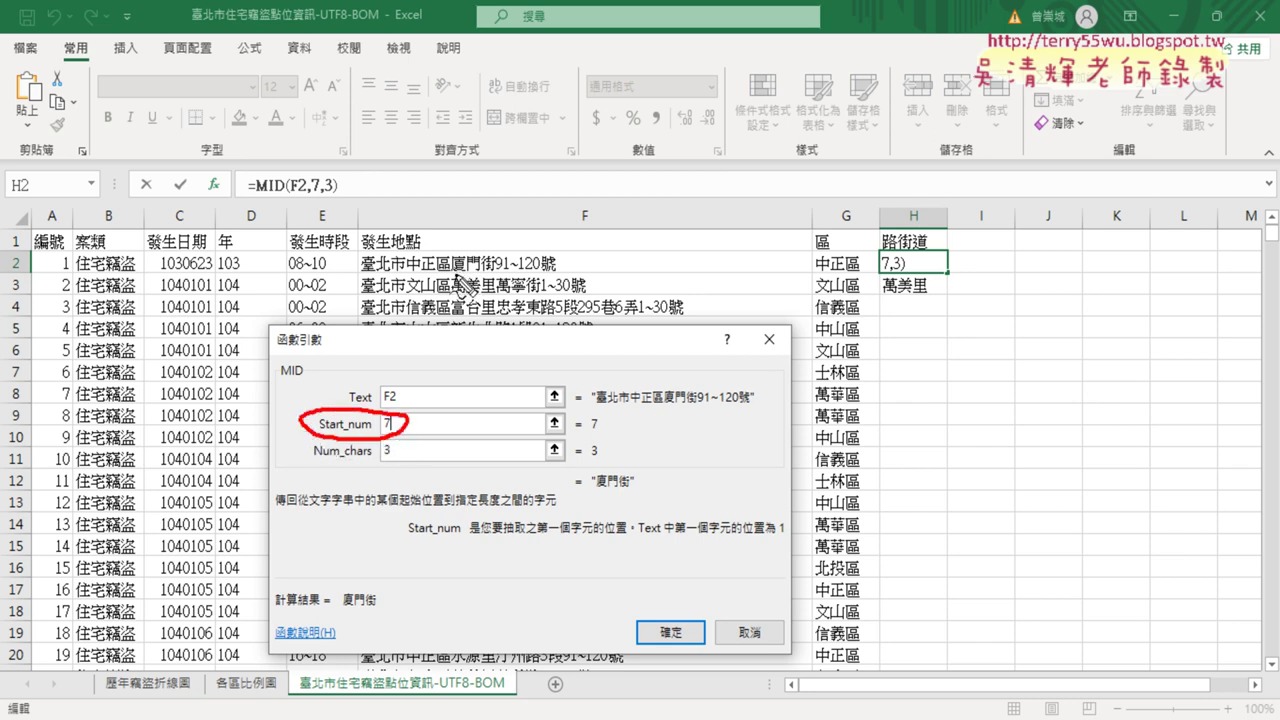
pyautogui.moveTo(462, 252)
pyautogui.mouseDown()
pyautogui.moveTo(460, 222)
pyautogui.moveTo(456, 234)
pyautogui.mouseUp()
pyautogui.moveTo(379, 462); pyautogui.dragTo(390, 461)
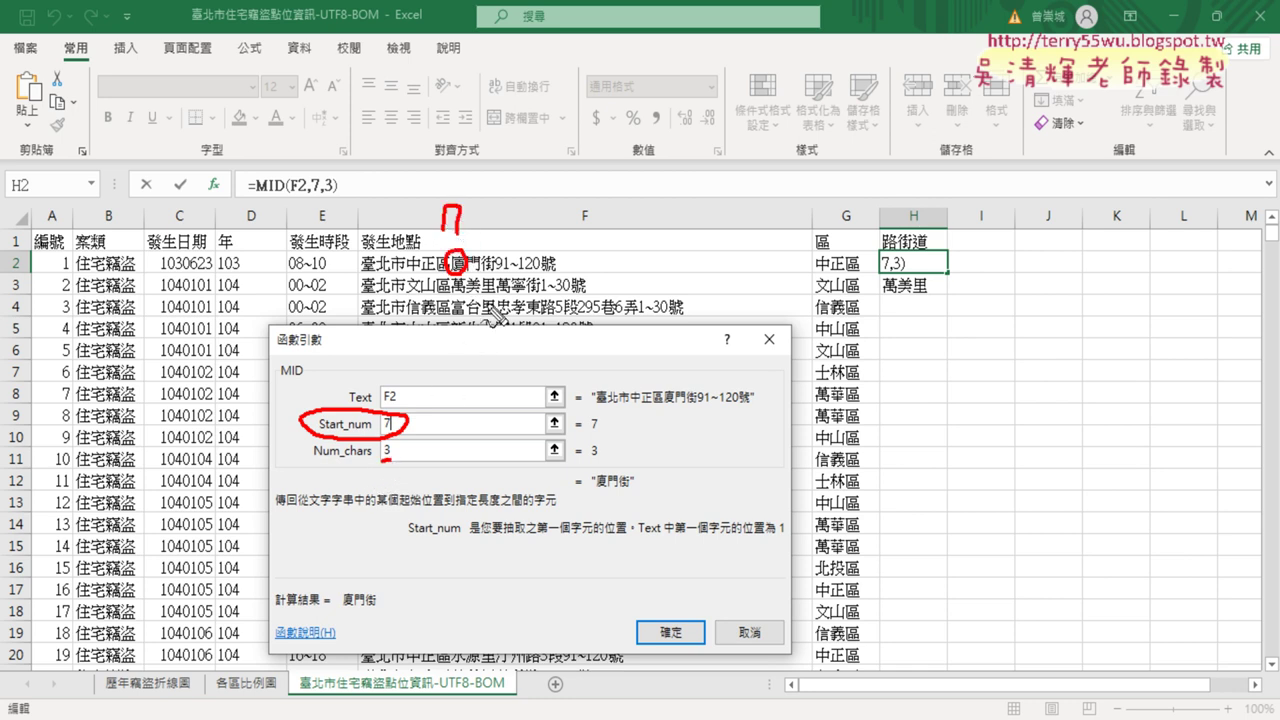
pyautogui.moveTo(467, 270); pyautogui.dragTo(493, 270)
pyautogui.press('Escape')
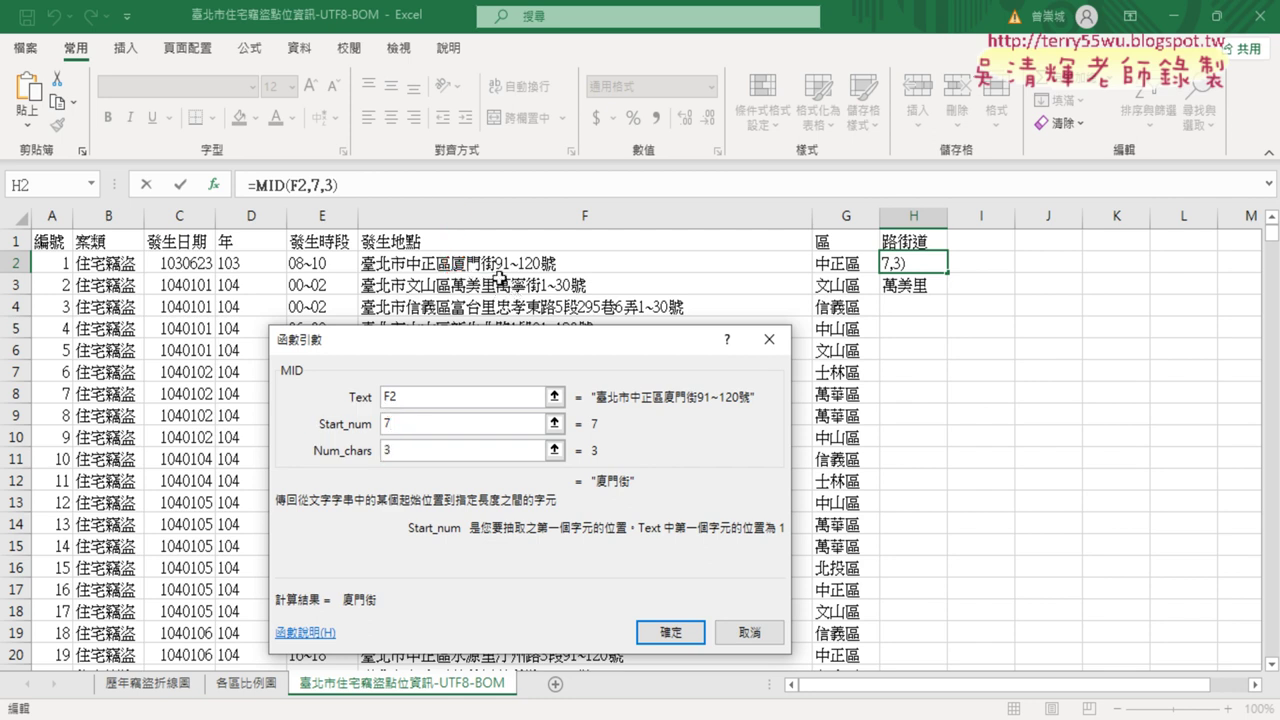
pyautogui.click(668, 632)
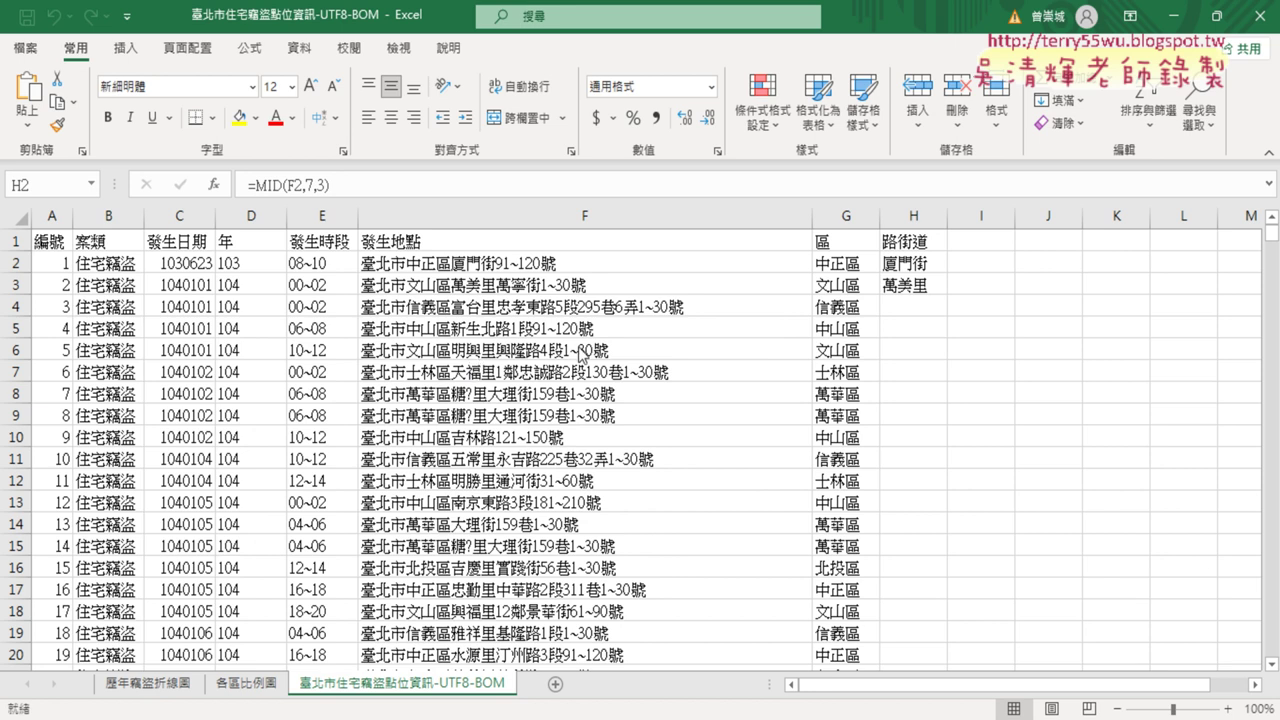
# Select I7 and mark the 鄰 character in F7's address in red
pyautogui.click(986, 372)
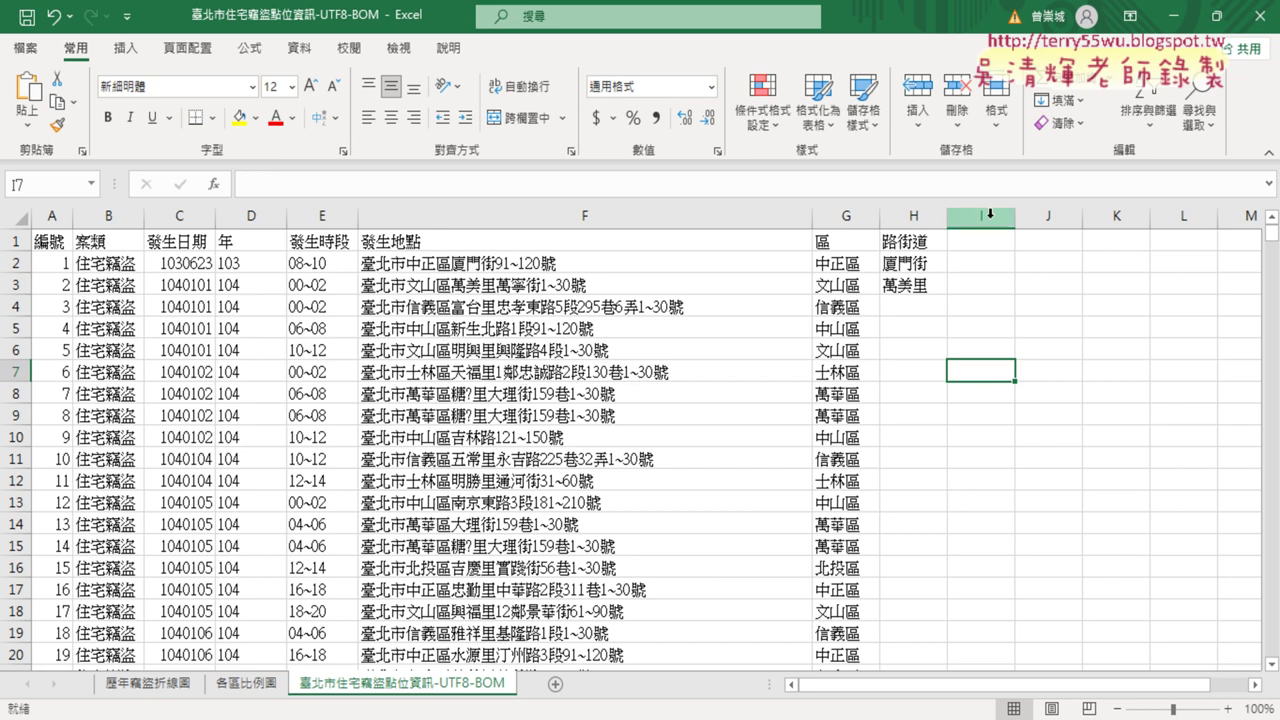
pyautogui.click(17, 372)
pyautogui.click(975, 368)
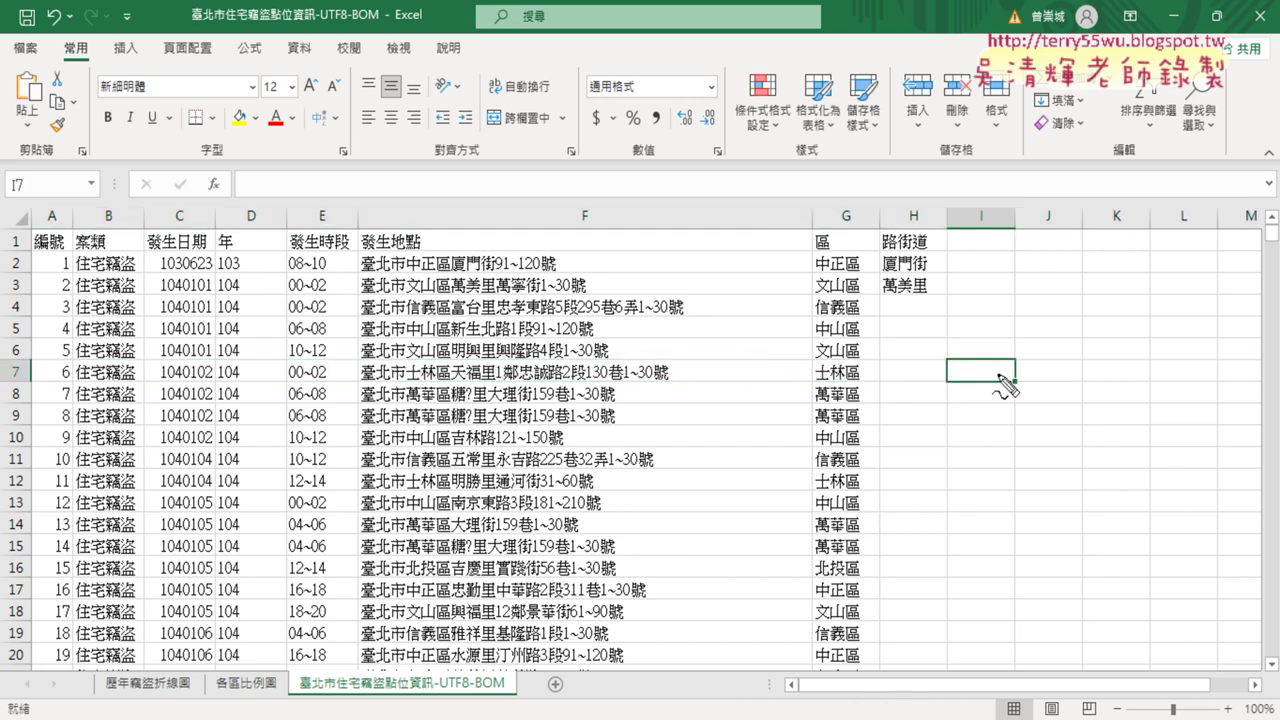
pyautogui.moveTo(949, 386)
pyautogui.mouseDown()
pyautogui.moveTo(1013, 358)
pyautogui.moveTo(964, 385)
pyautogui.mouseUp()
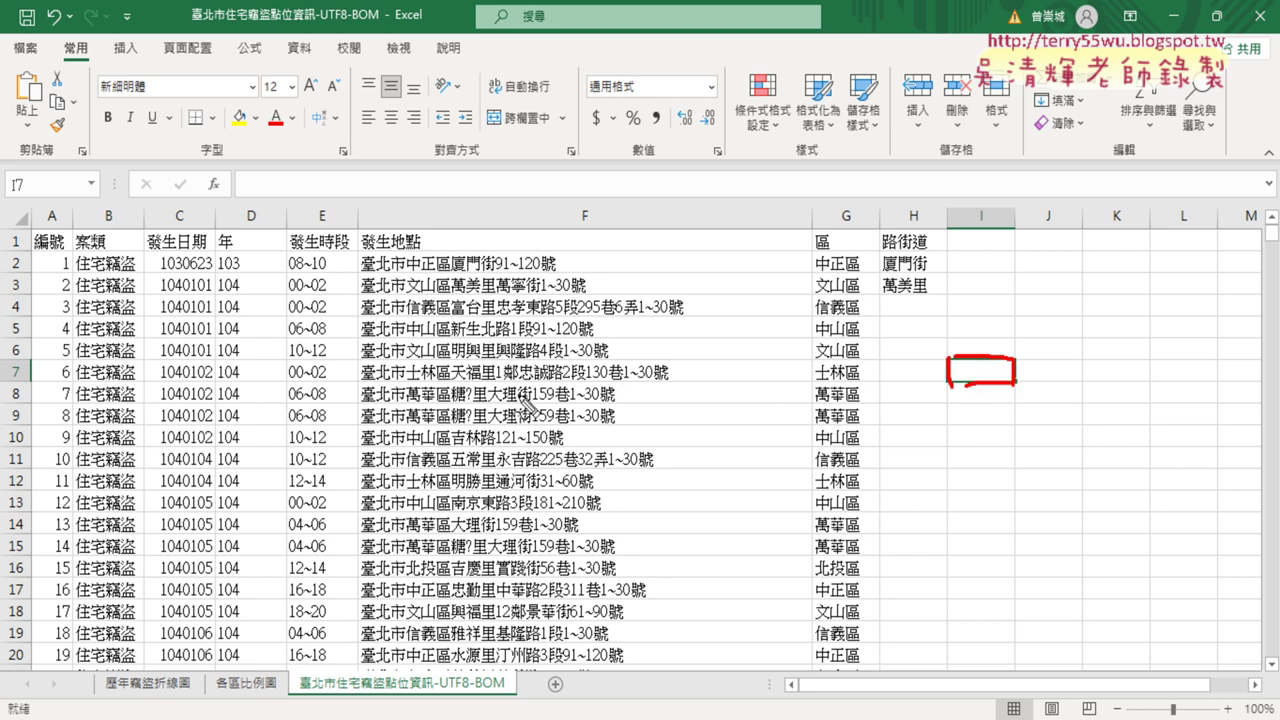
pyautogui.moveTo(503, 380); pyautogui.dragTo(518, 376)
pyautogui.moveTo(512, 383)
pyautogui.mouseDown()
pyautogui.moveTo(506, 364)
pyautogui.moveTo(521, 362)
pyautogui.moveTo(522, 384)
pyautogui.moveTo(503, 385)
pyautogui.moveTo(502, 364)
pyautogui.mouseUp()
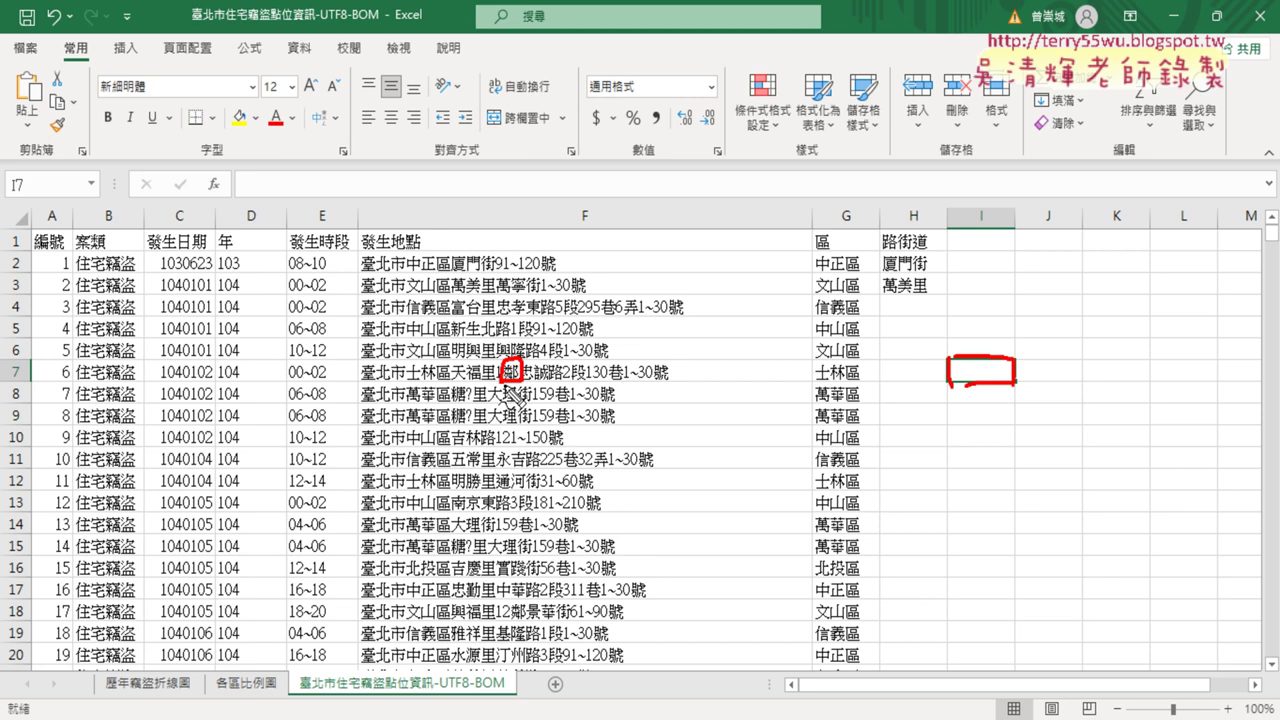
pyautogui.moveTo(508, 381); pyautogui.dragTo(560, 378)
pyautogui.press('Escape')
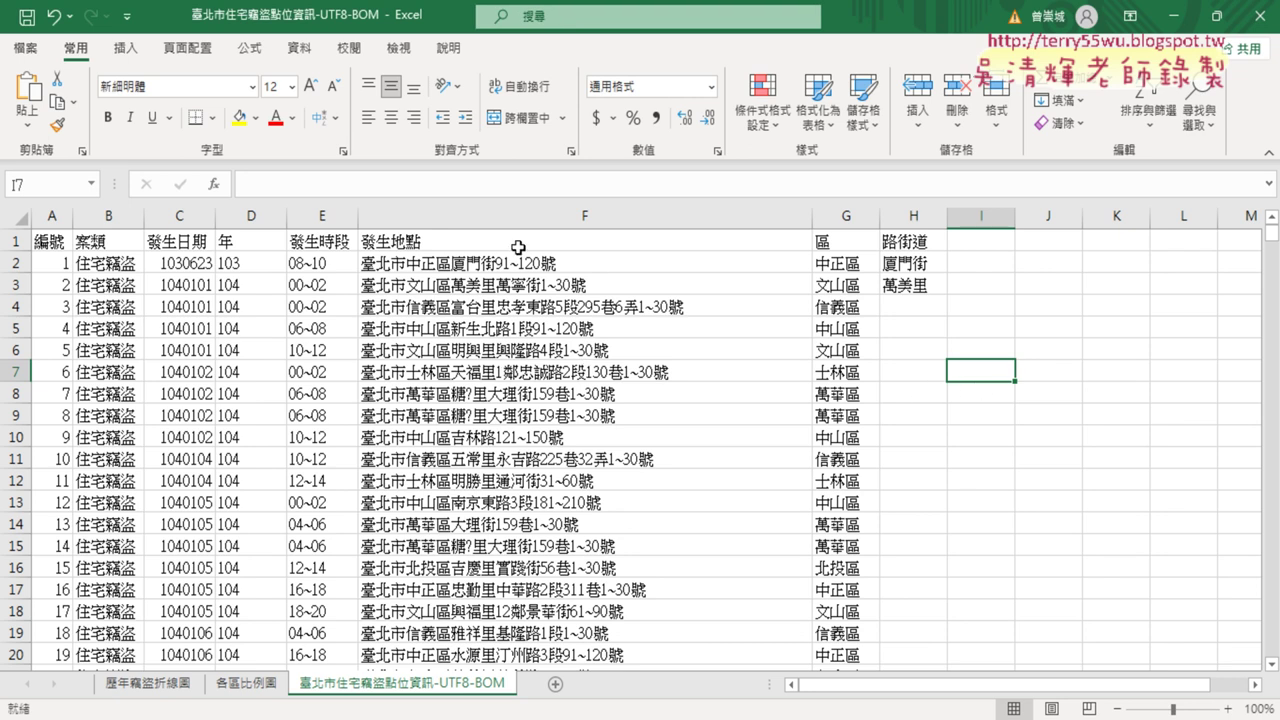
# Insert the FIND function into I7 from the recently used functions
pyautogui.click(214, 185)
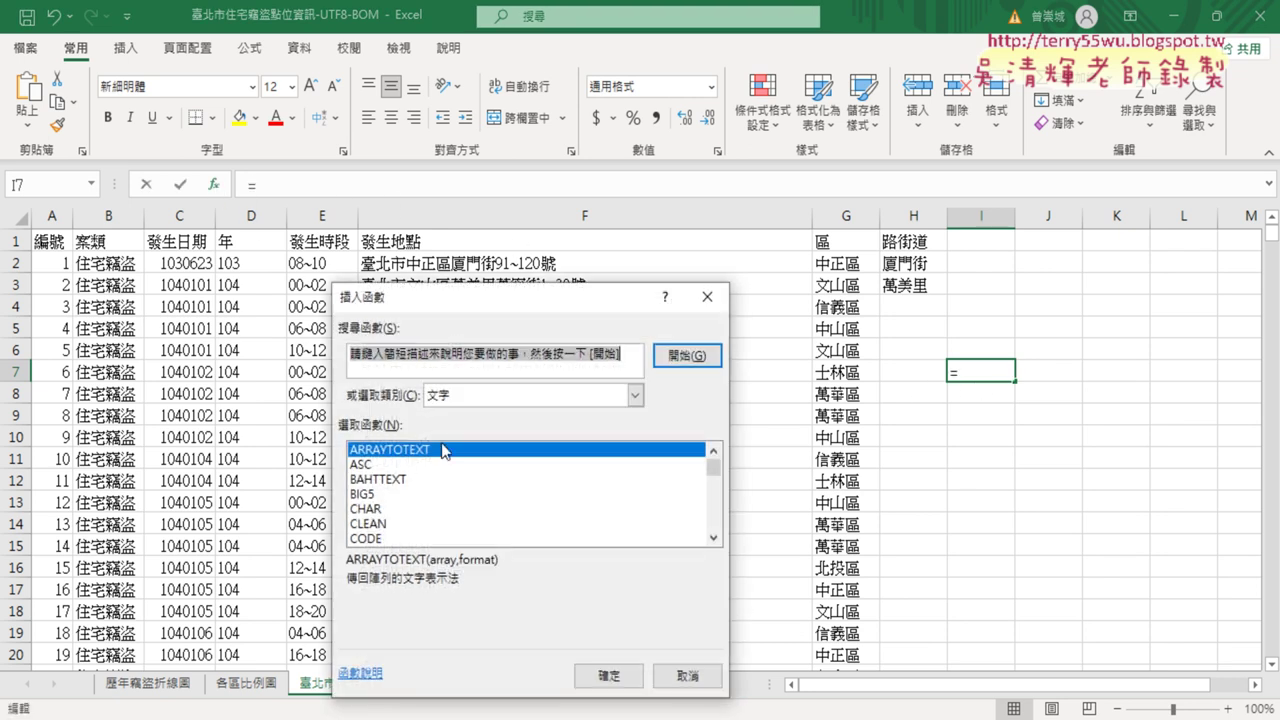
pyautogui.click(572, 400)
pyautogui.click(525, 414)
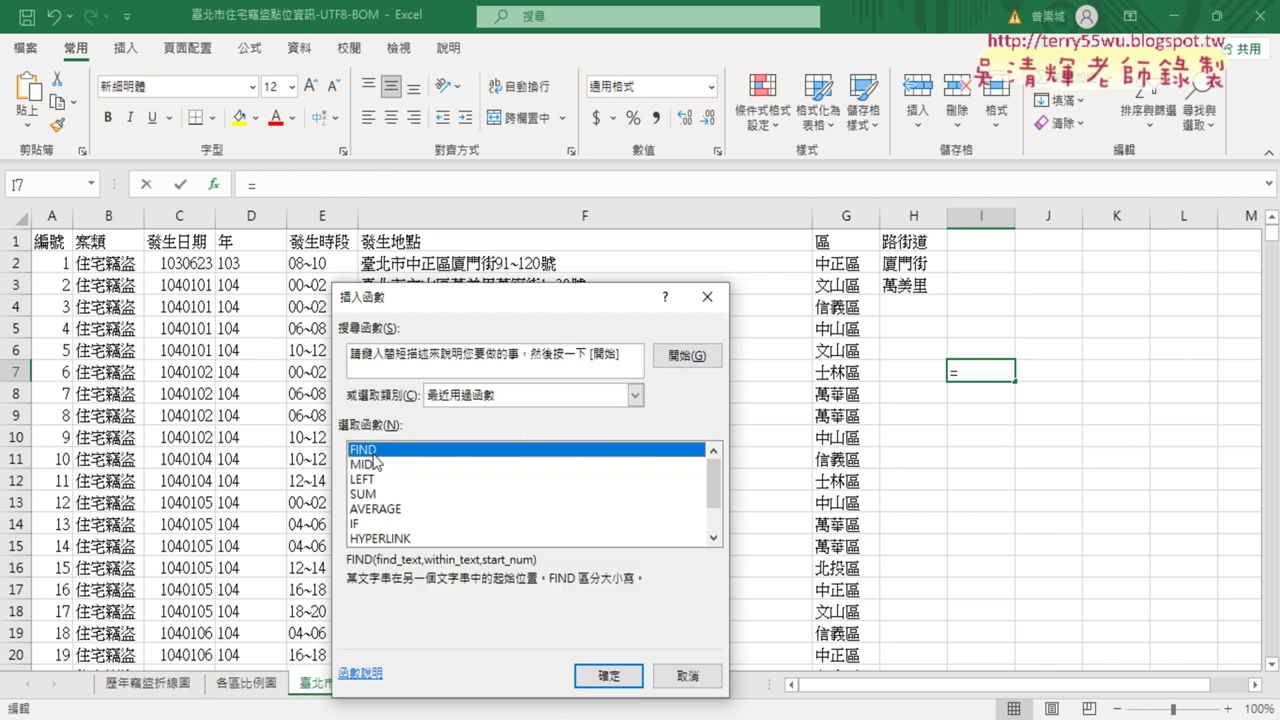
pyautogui.click(608, 676)
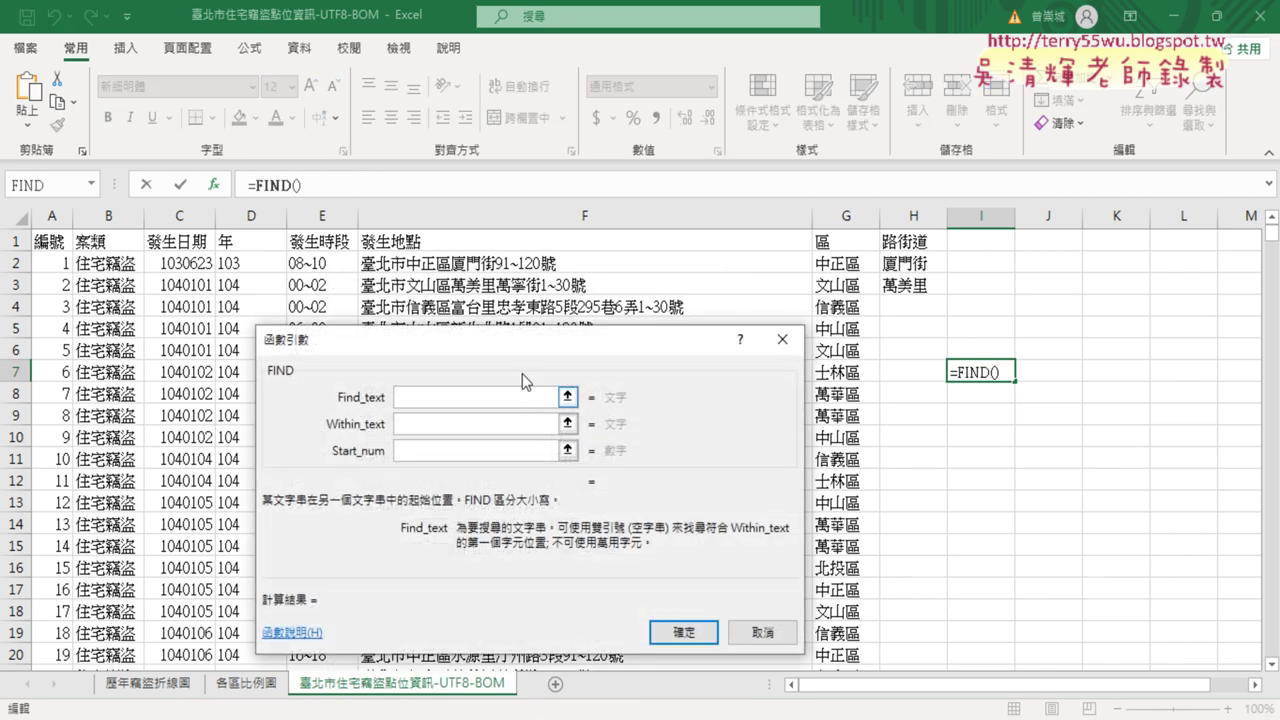
pyautogui.moveTo(545, 360); pyautogui.dragTo(582, 426)
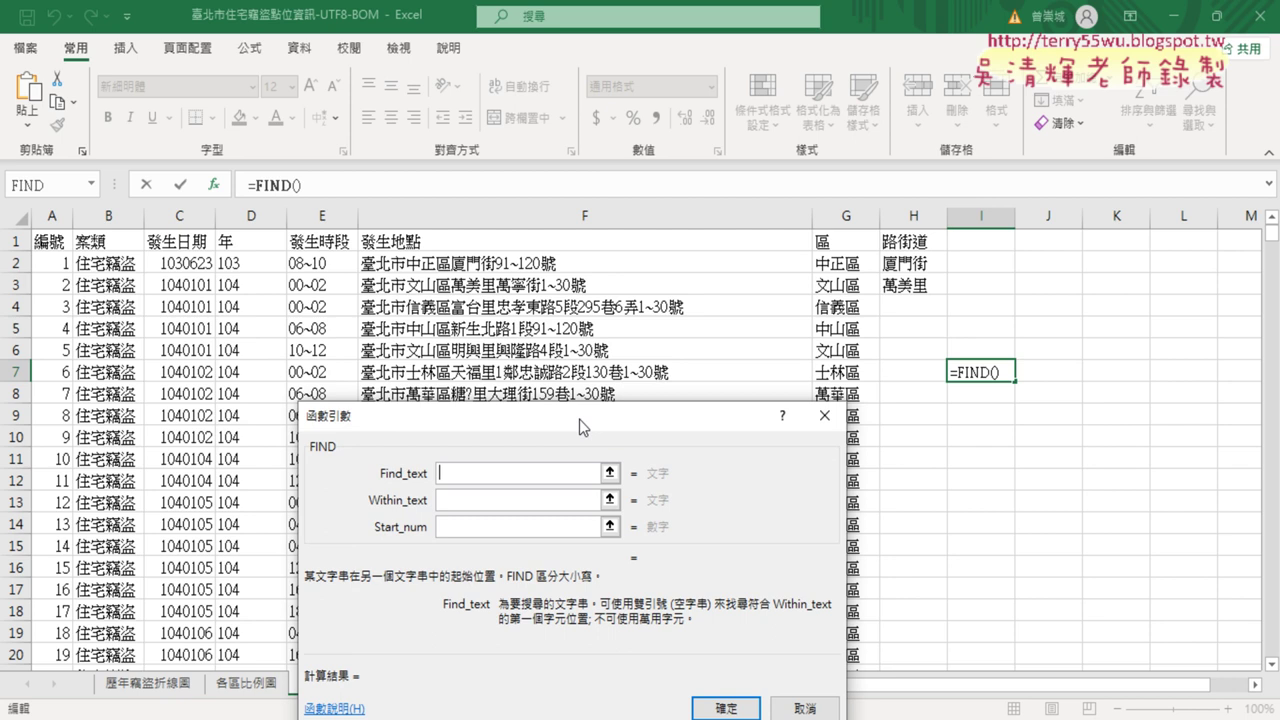
pyautogui.click(448, 527)
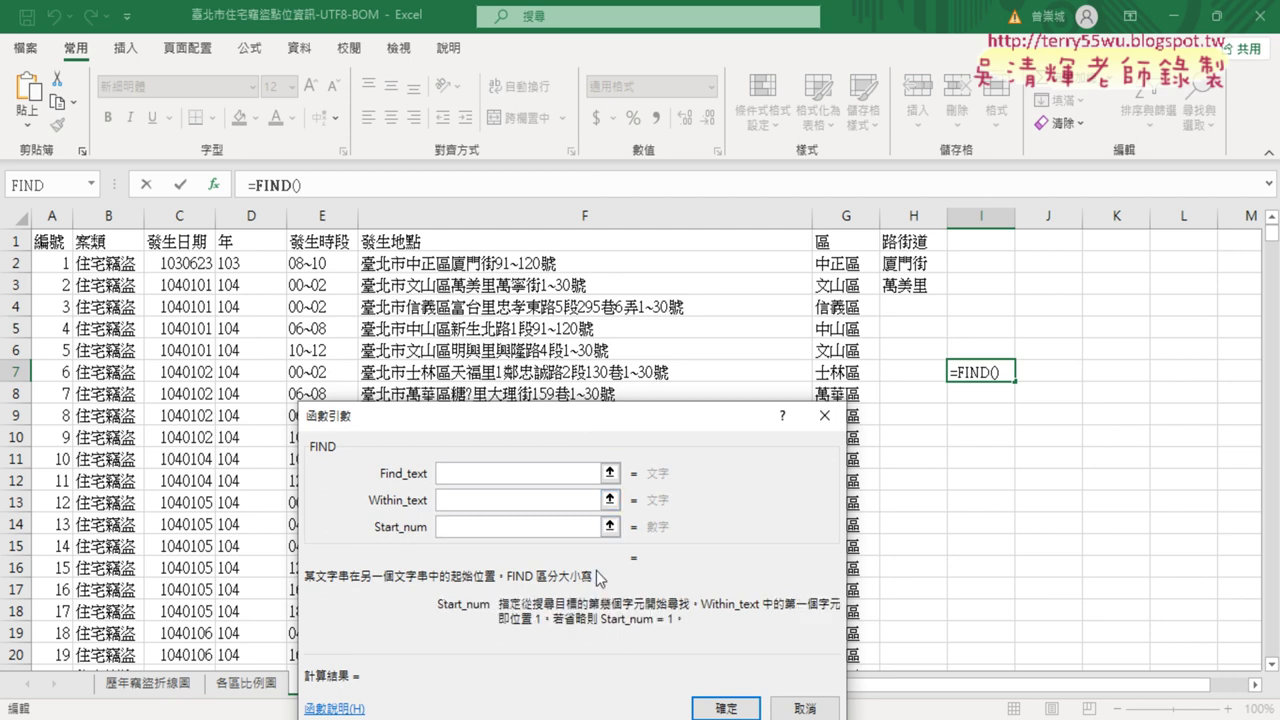
pyautogui.click(474, 477)
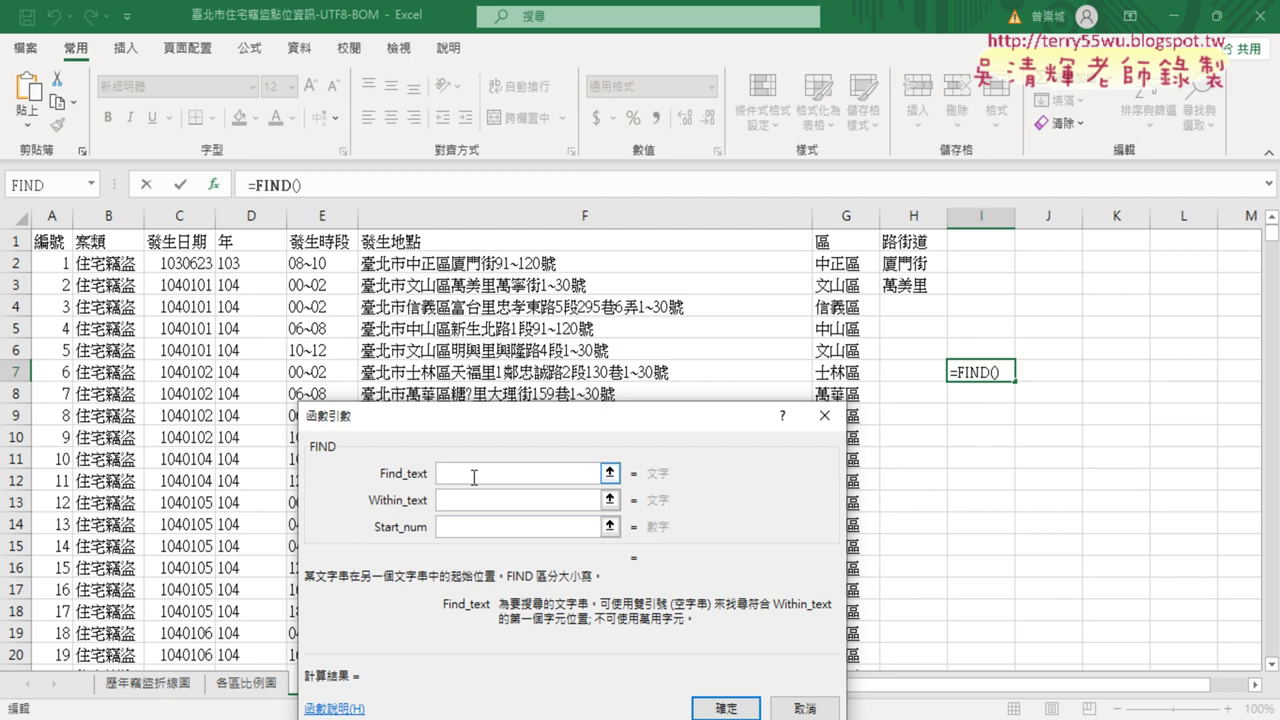
# Set FIND's Find_text to "鄰" and Within_text to F7, returning 11
pyautogui.write('ㄌㄧㄣ')
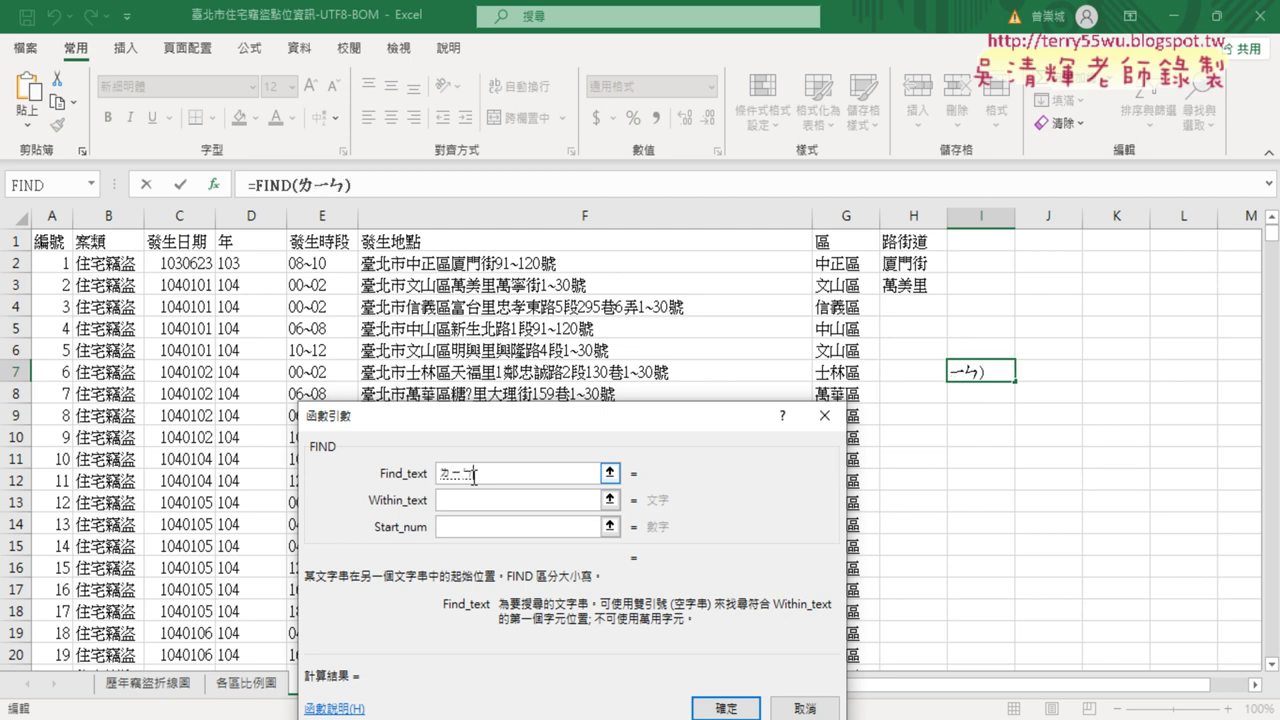
pyautogui.write('林')
pyautogui.press('Down')
pyautogui.press('Down')
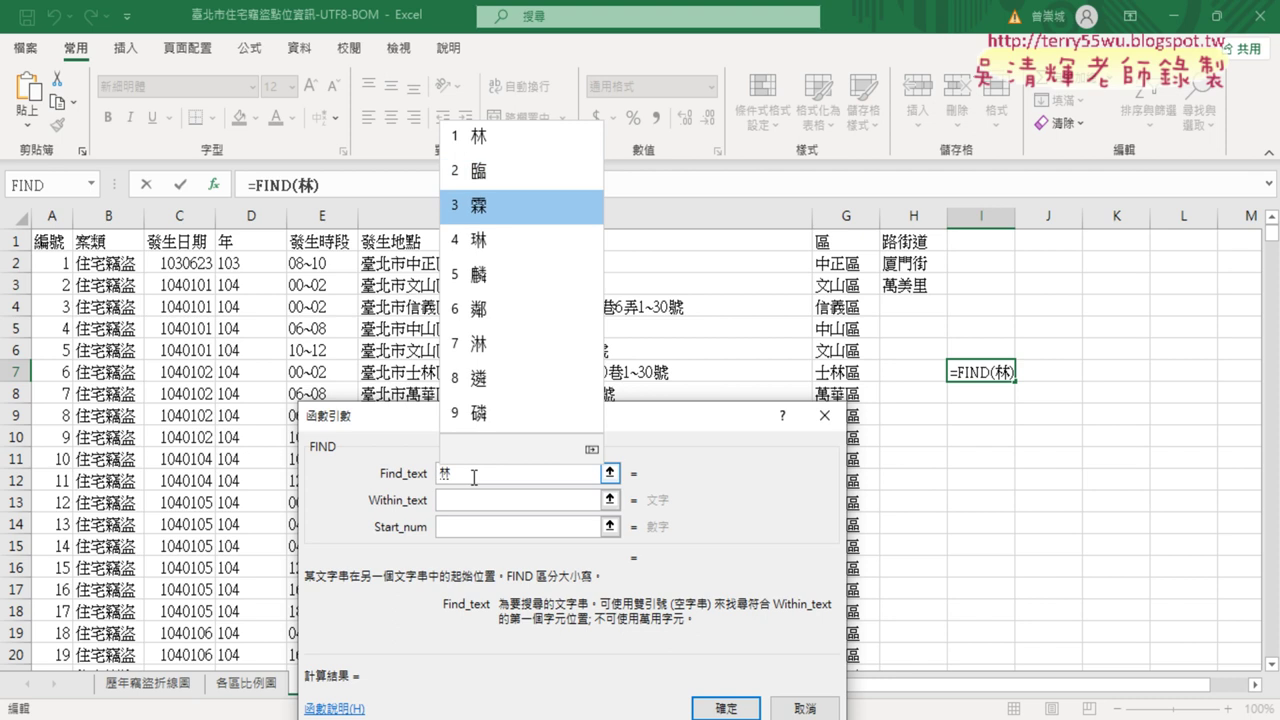
pyautogui.press('Down')
pyautogui.press('Down')
pyautogui.press('Down')
pyautogui.press('Return')
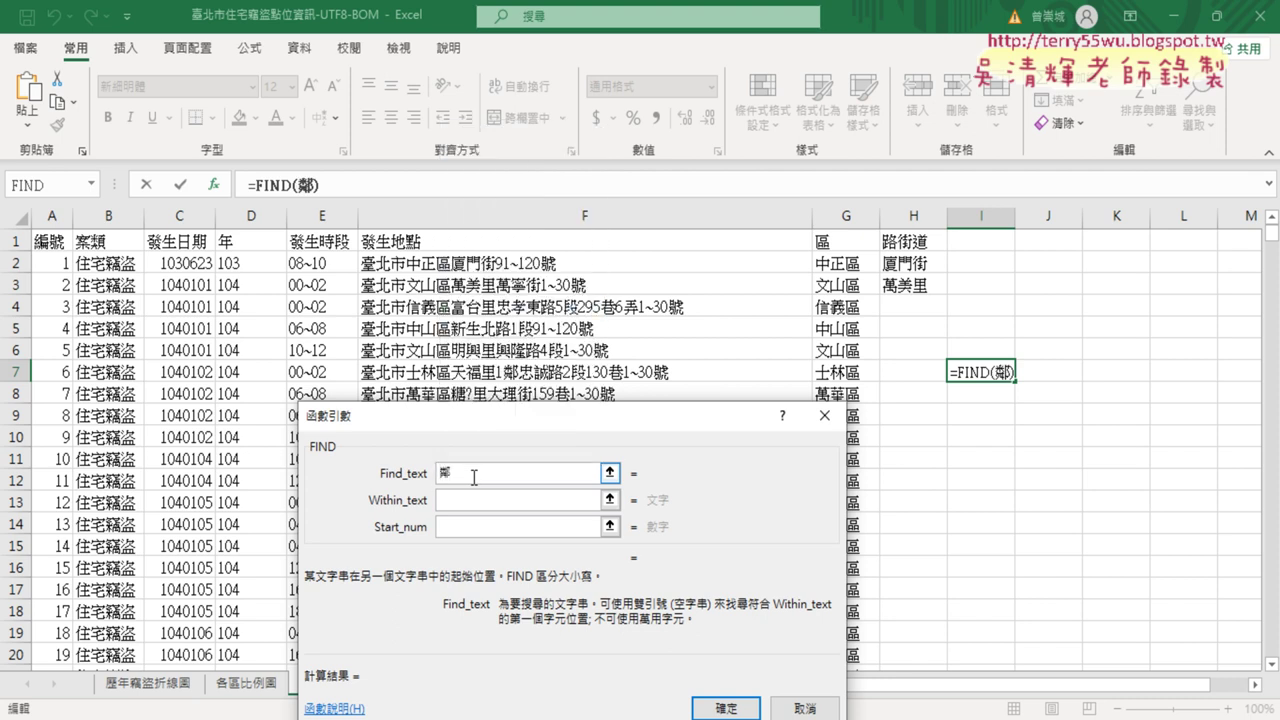
pyautogui.press('Tab')
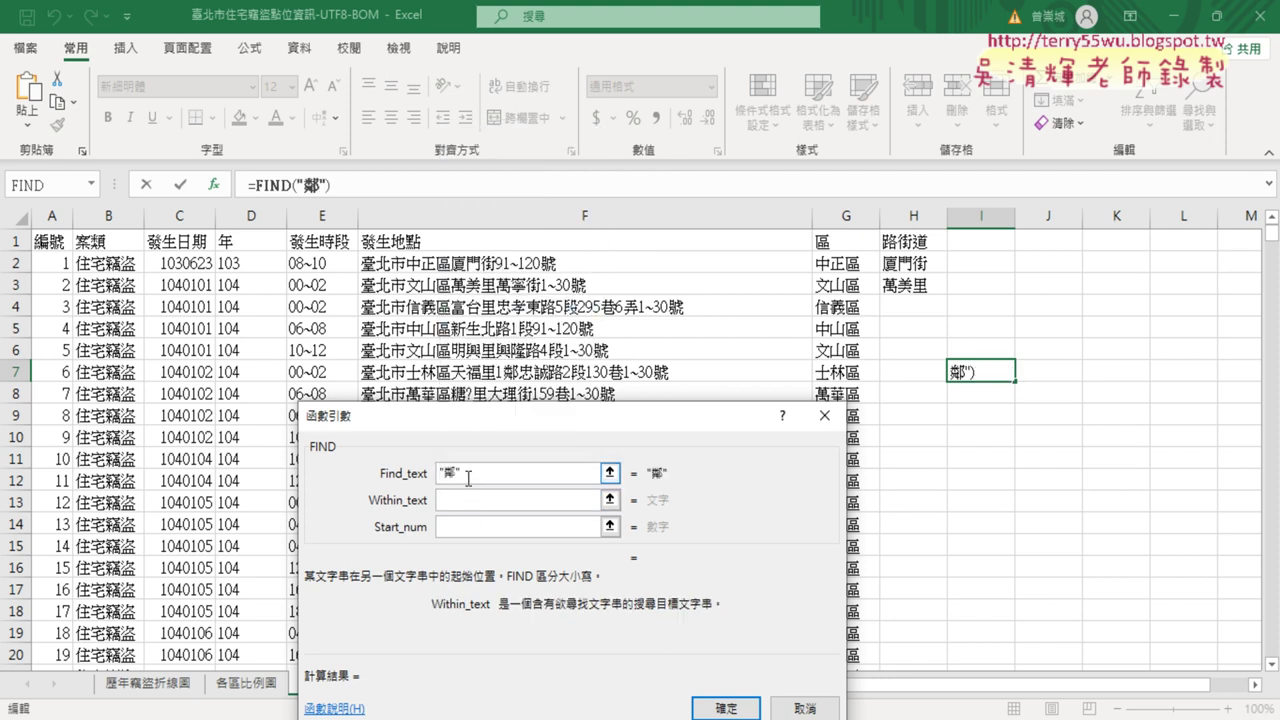
pyautogui.click(454, 479)
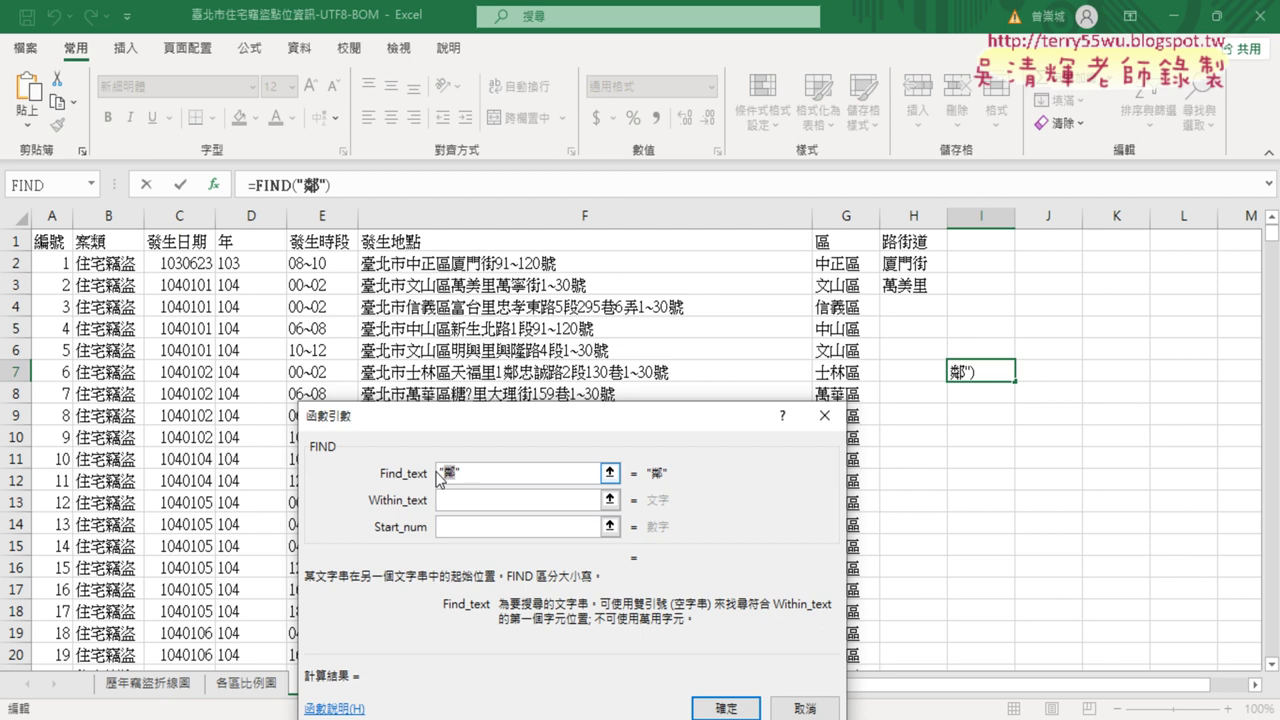
pyautogui.click(455, 502)
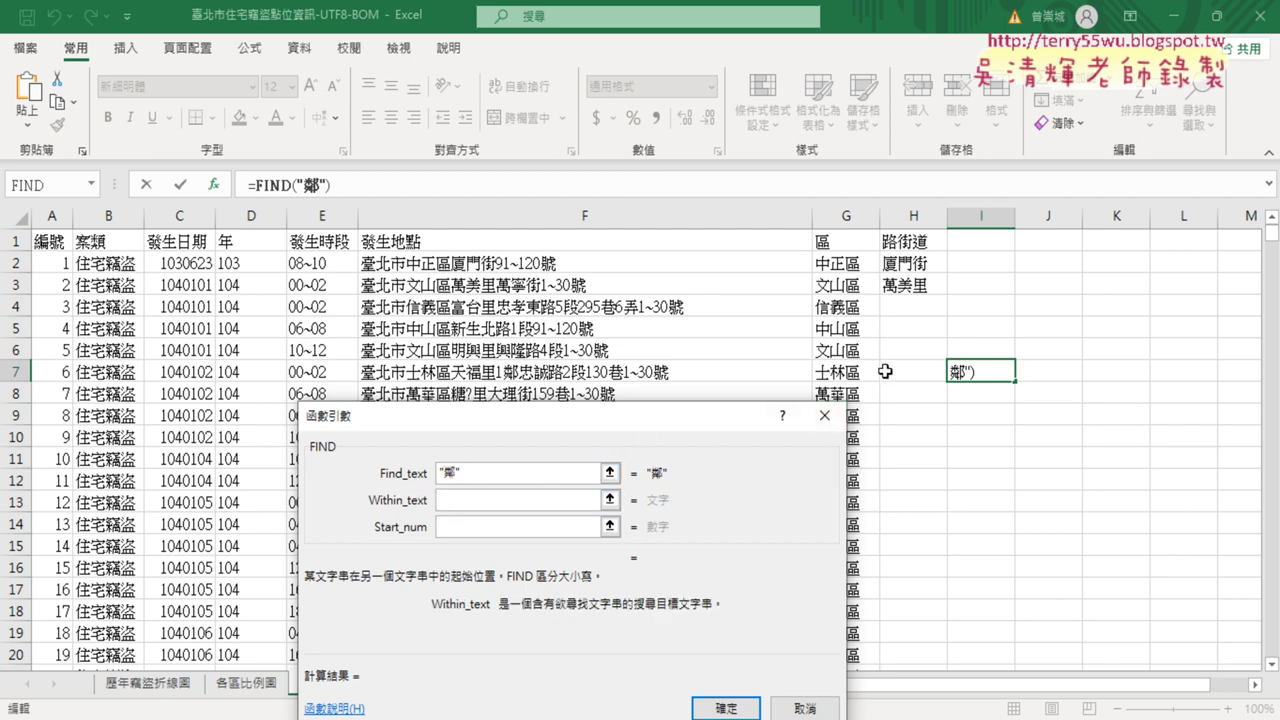
pyautogui.click(666, 374)
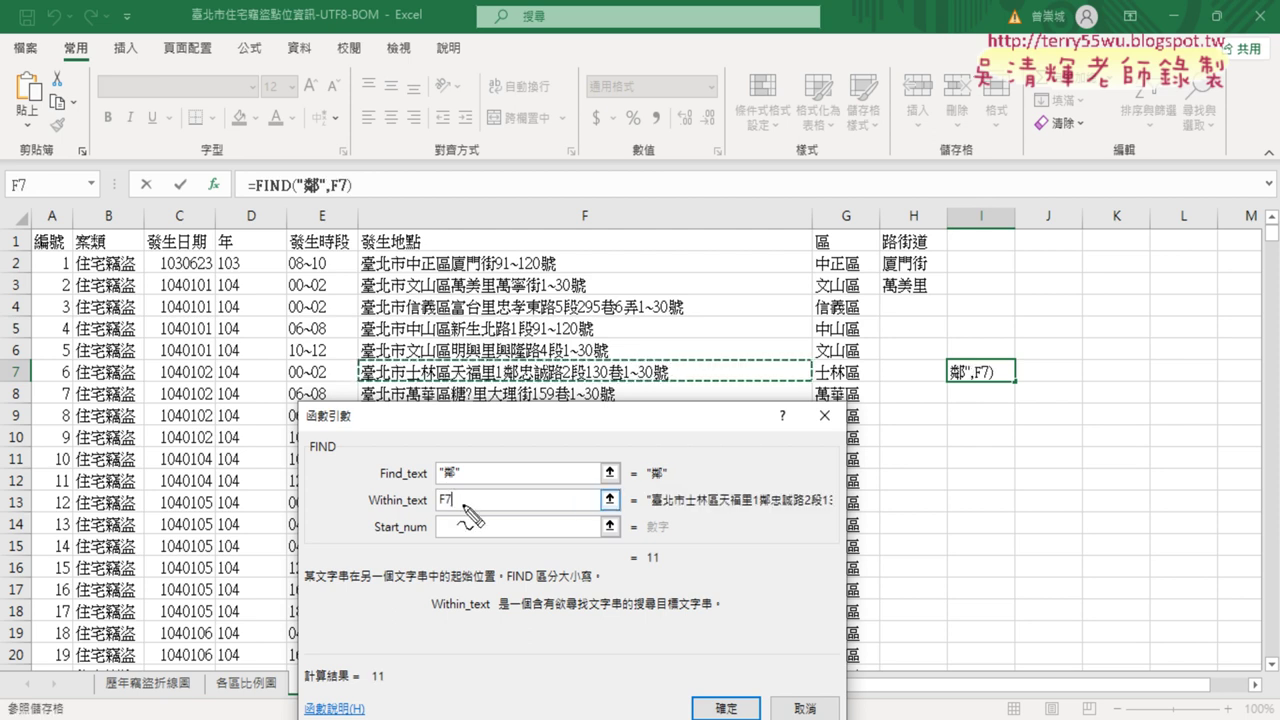
pyautogui.moveTo(658, 570)
pyautogui.mouseDown()
pyautogui.moveTo(644, 552)
pyautogui.moveTo(660, 574)
pyautogui.mouseUp()
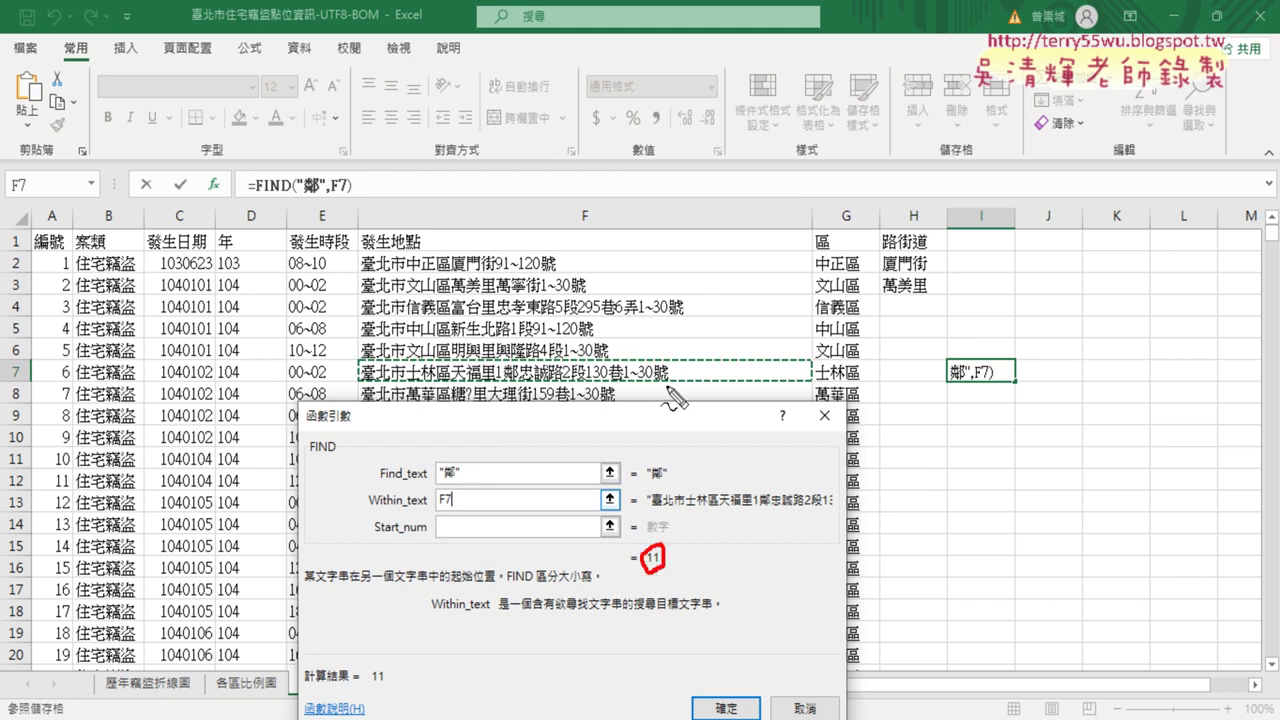
pyautogui.moveTo(668, 379)
pyautogui.mouseDown()
pyautogui.moveTo(360, 388)
pyautogui.moveTo(350, 360)
pyautogui.moveTo(620, 355)
pyautogui.moveTo(668, 392)
pyautogui.mouseUp()
pyautogui.moveTo(760, 512); pyautogui.dragTo(772, 508)
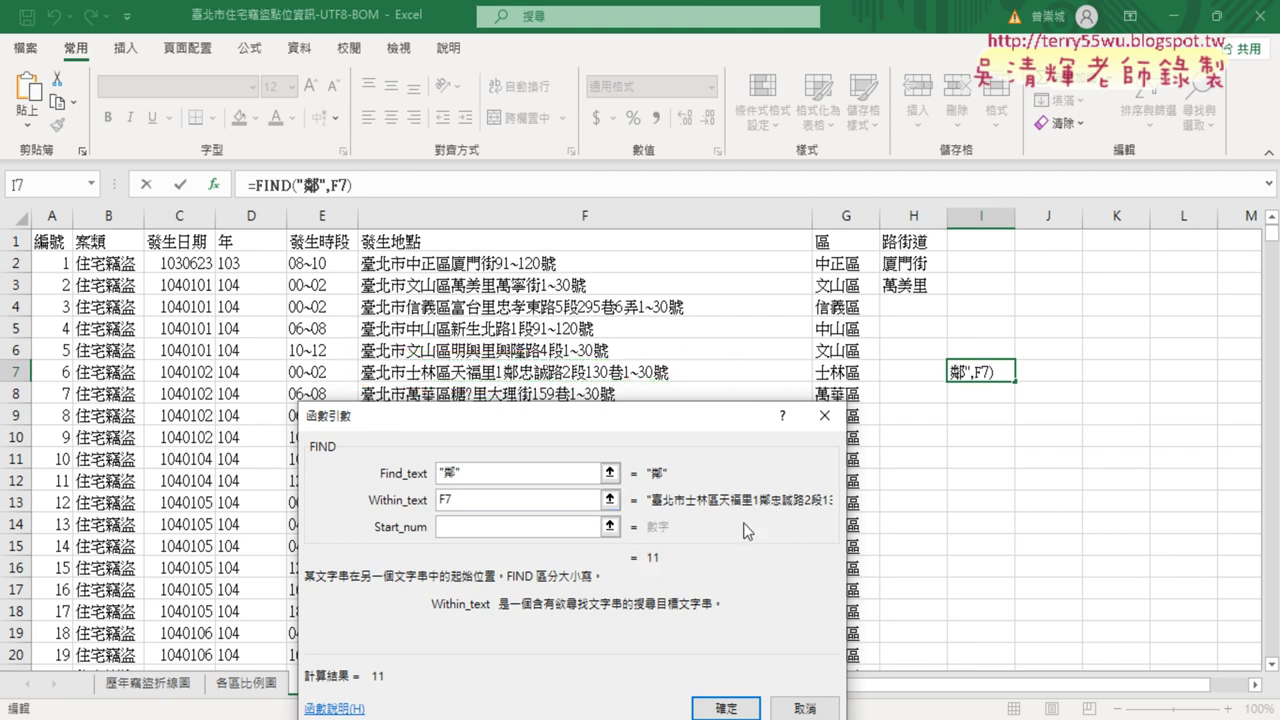
pyautogui.click(722, 708)
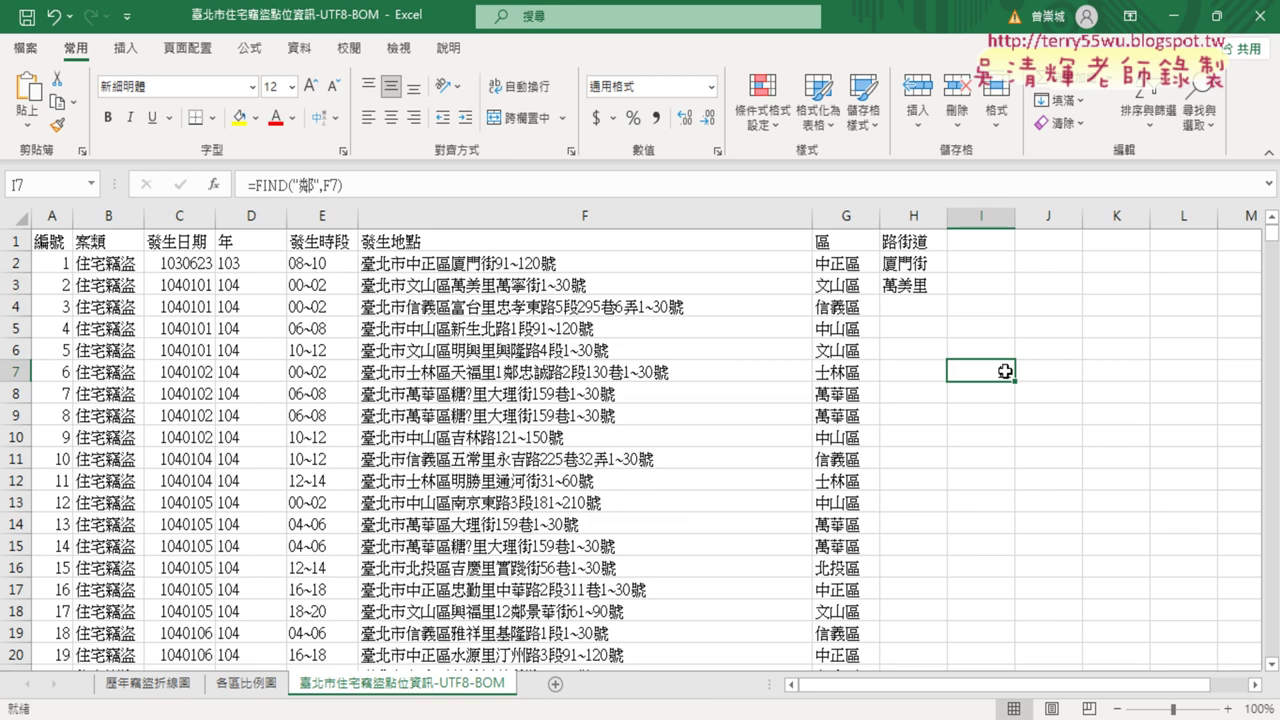
# Fill I7's FIND formula up to I2 and down to I18, then reselect I7
pyautogui.moveTo(1015, 343); pyautogui.dragTo(1008, 251)
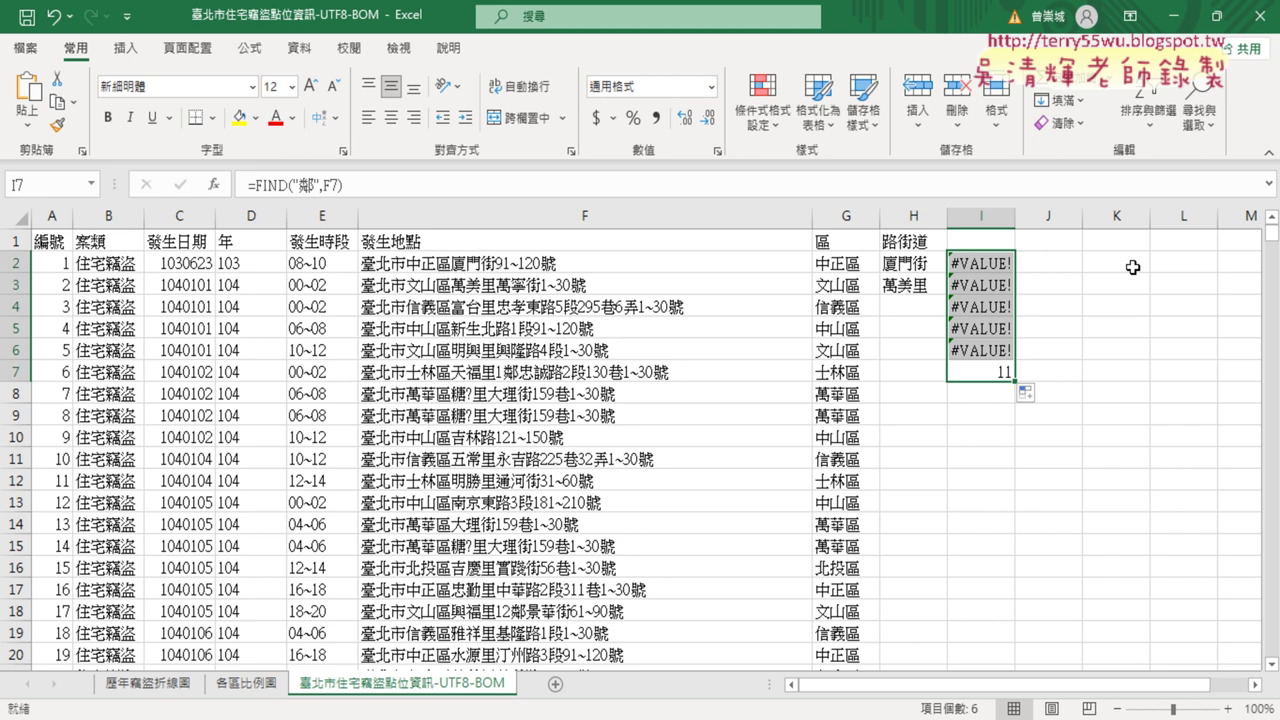
pyautogui.moveTo(1017, 381); pyautogui.dragTo(1005, 612)
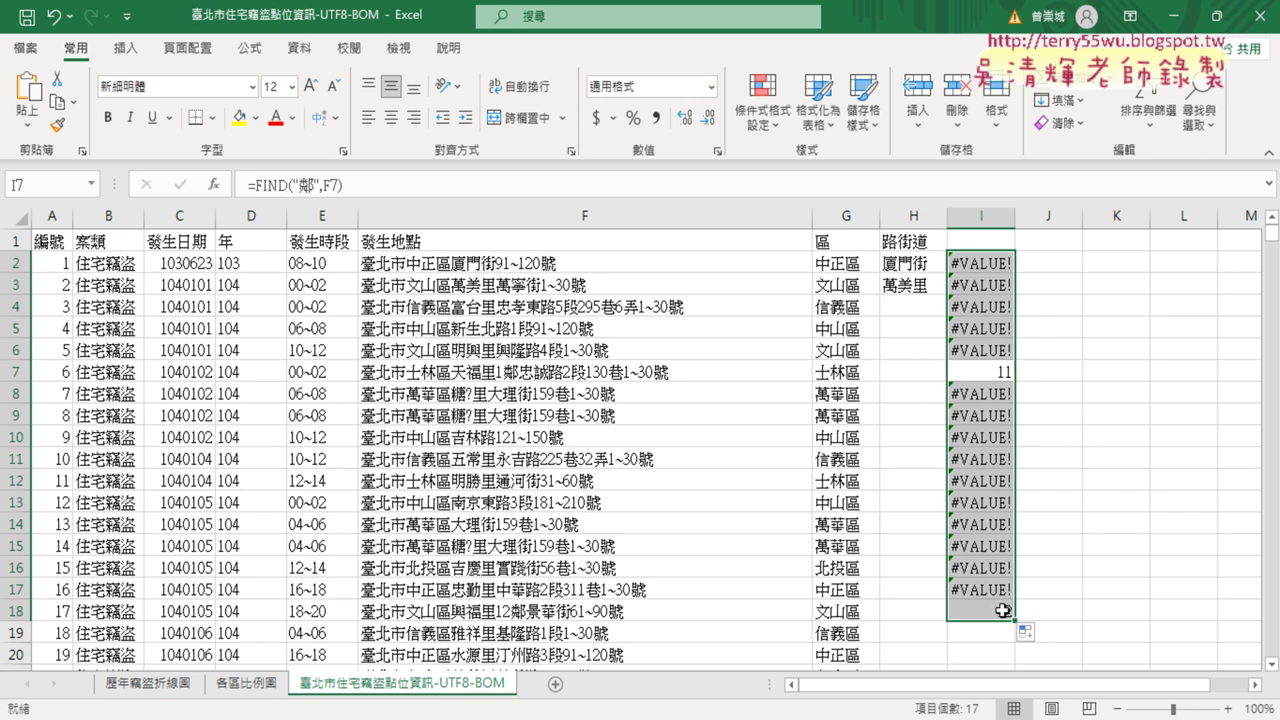
pyautogui.click(999, 373)
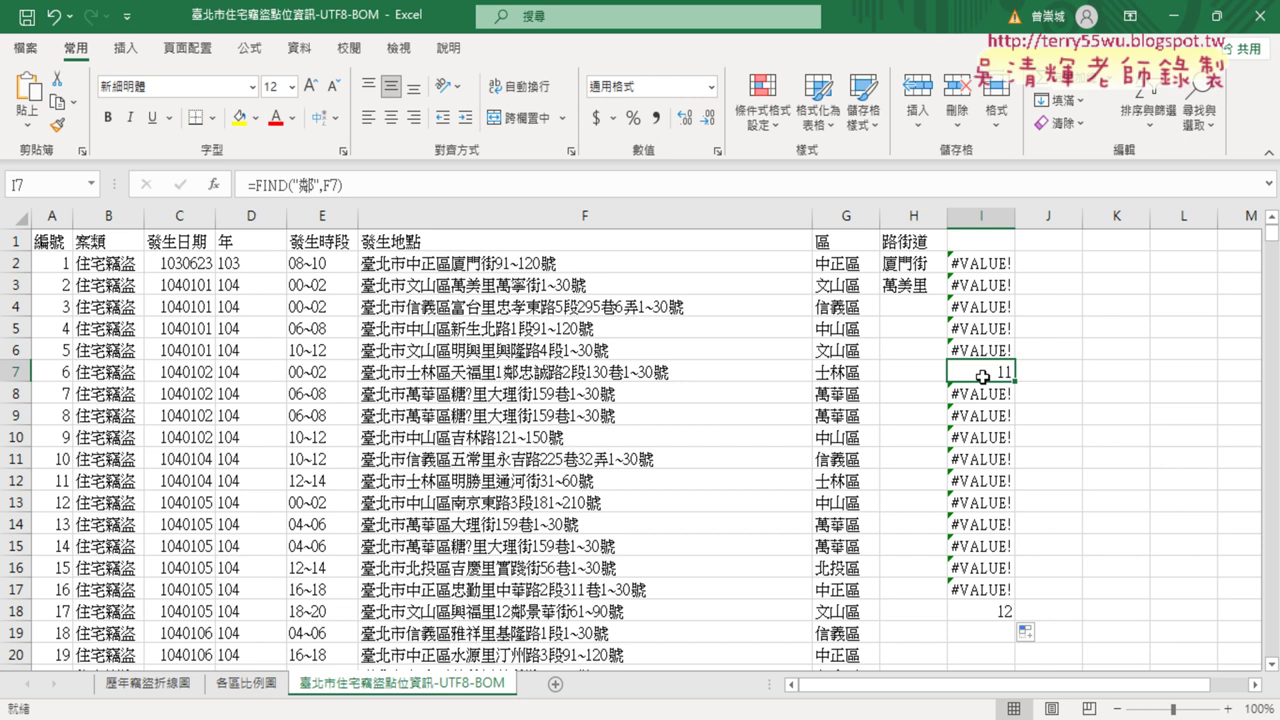
# Cut FIND("鄰",F7) out of I7's formula, leaving only the equals sign
pyautogui.moveTo(256, 186); pyautogui.dragTo(376, 187)
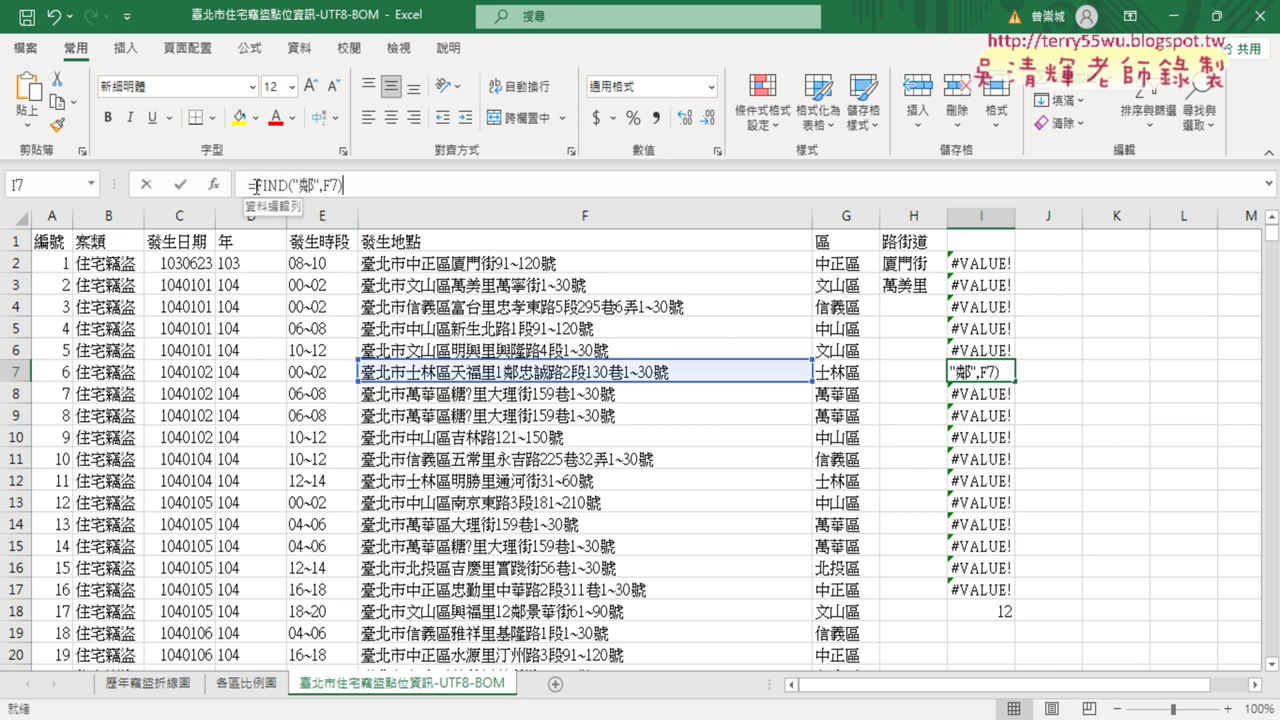
pyautogui.rightClick(306, 190)
pyautogui.click(348, 203)
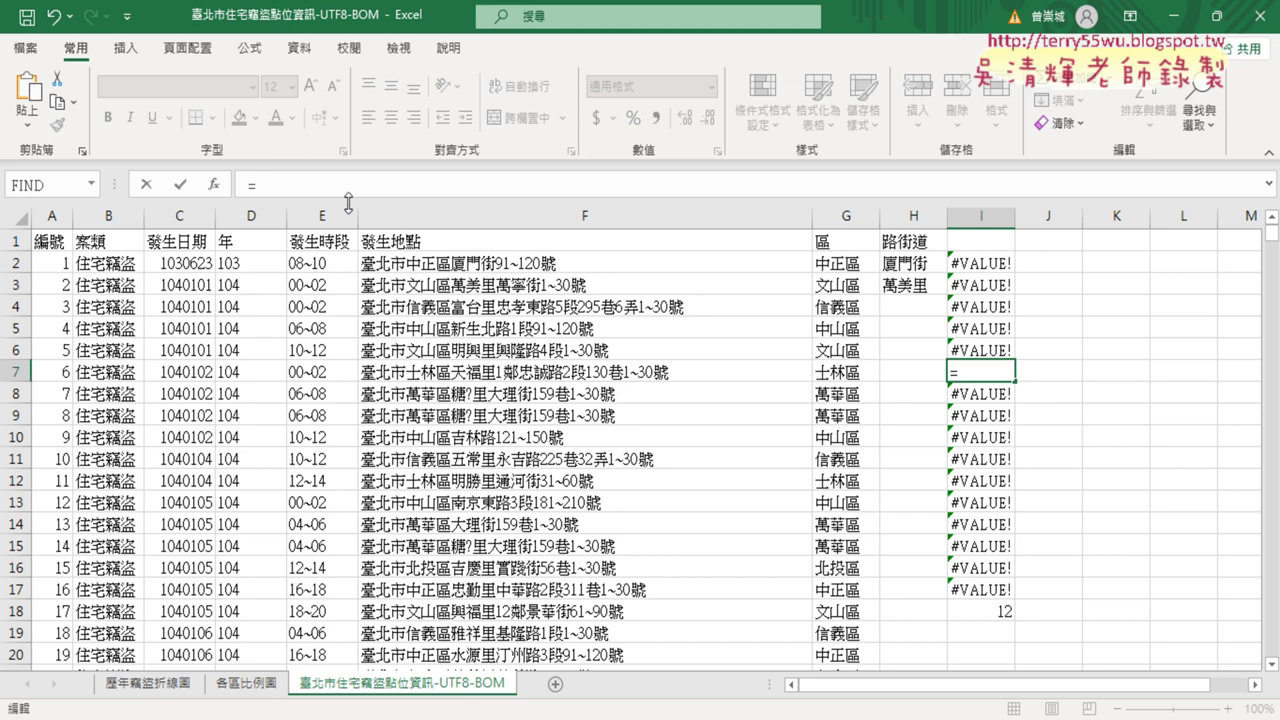
# Insert IFERROR from the 邏輯 (Logical) function category into I7
pyautogui.click(213, 185)
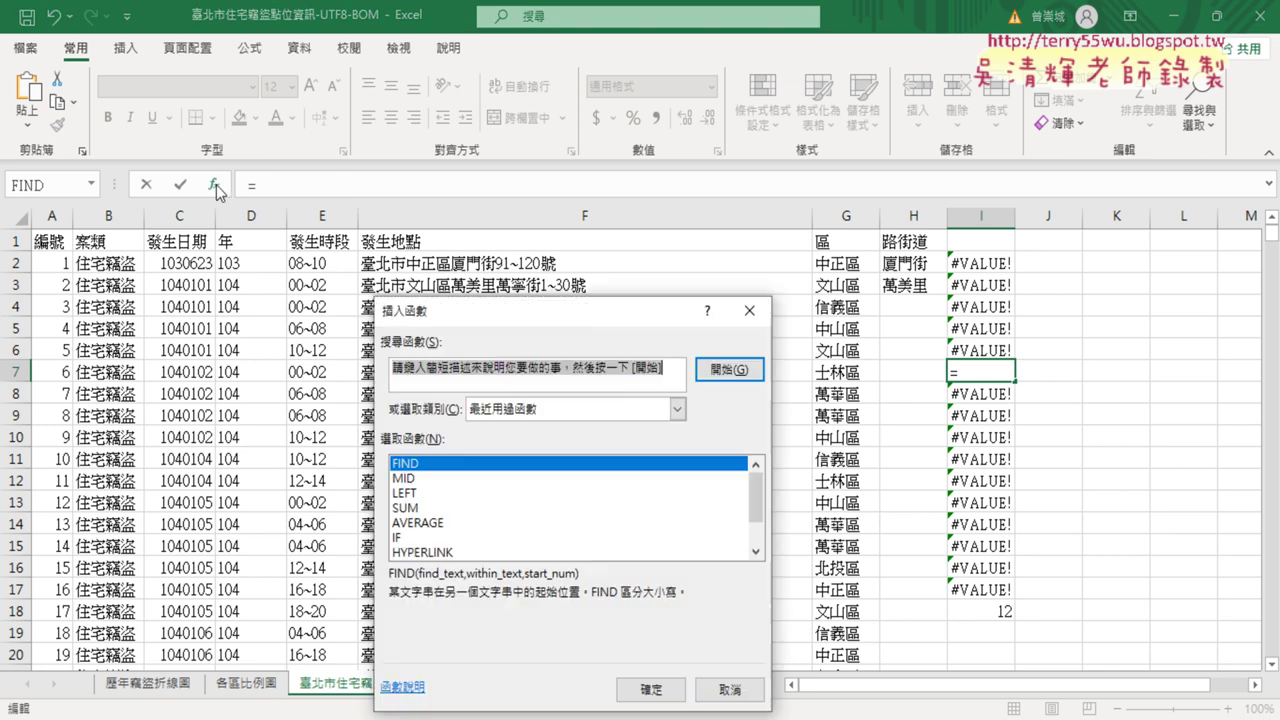
pyautogui.moveTo(504, 320)
pyautogui.mouseDown()
pyautogui.moveTo(506, 282)
pyautogui.moveTo(472, 198)
pyautogui.mouseUp()
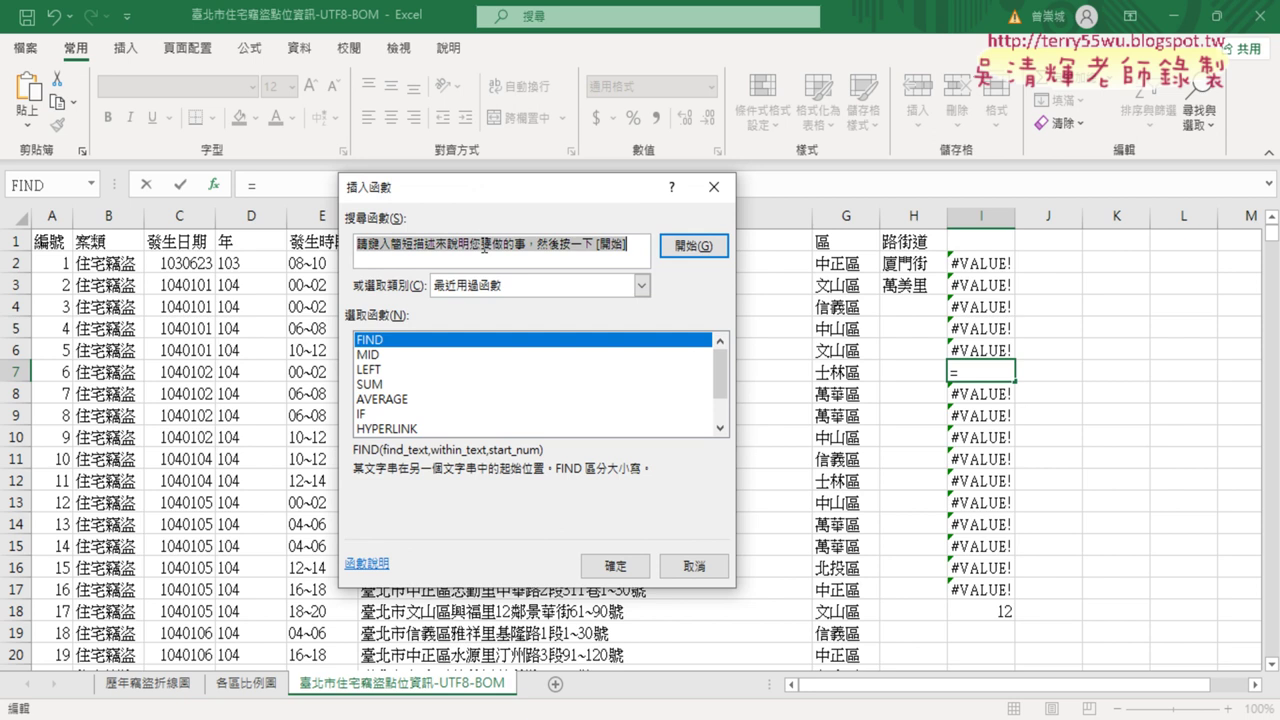
pyautogui.click(641, 285)
pyautogui.click(484, 439)
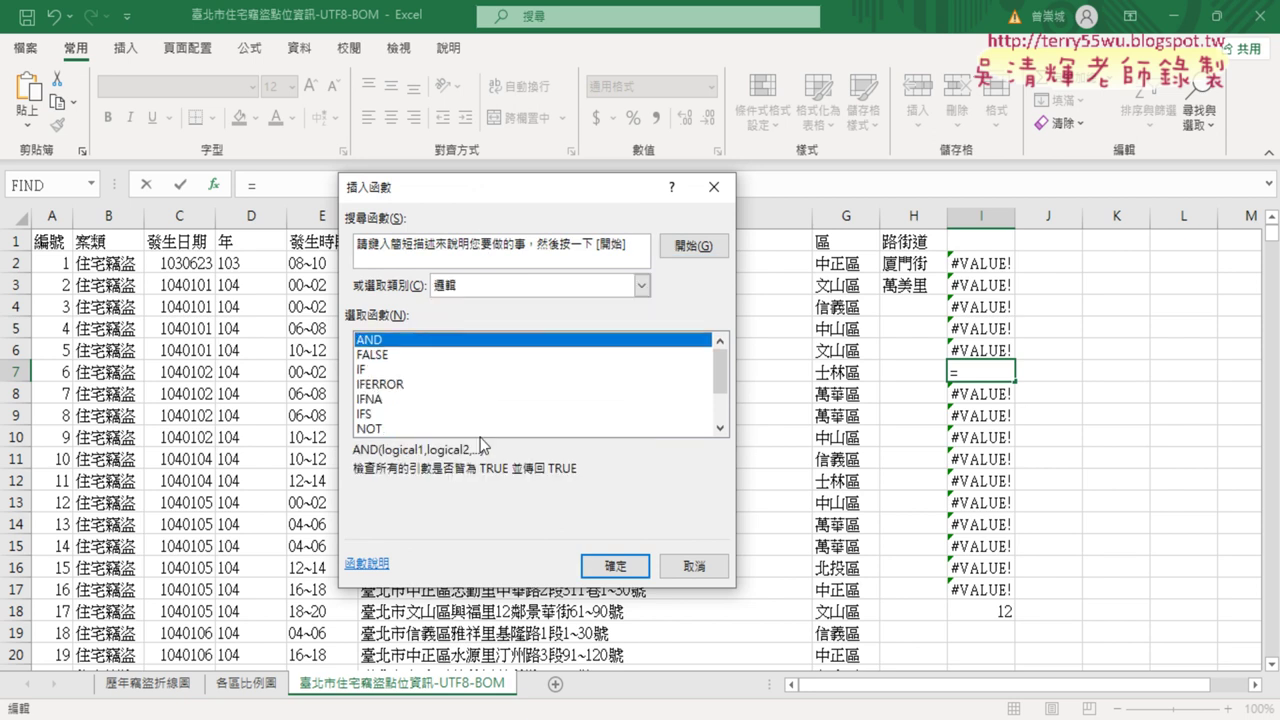
pyautogui.click(387, 386)
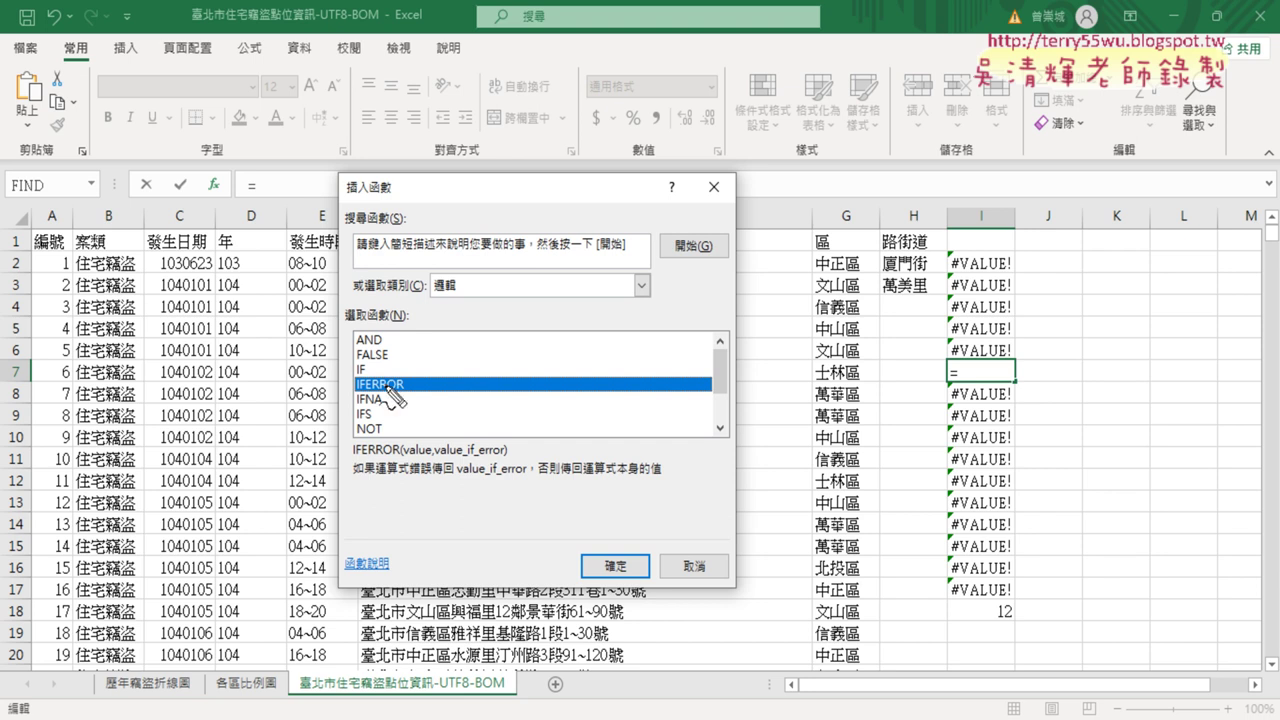
pyautogui.moveTo(366, 398); pyautogui.dragTo(404, 392)
pyautogui.moveTo(952, 357); pyautogui.dragTo(1004, 355)
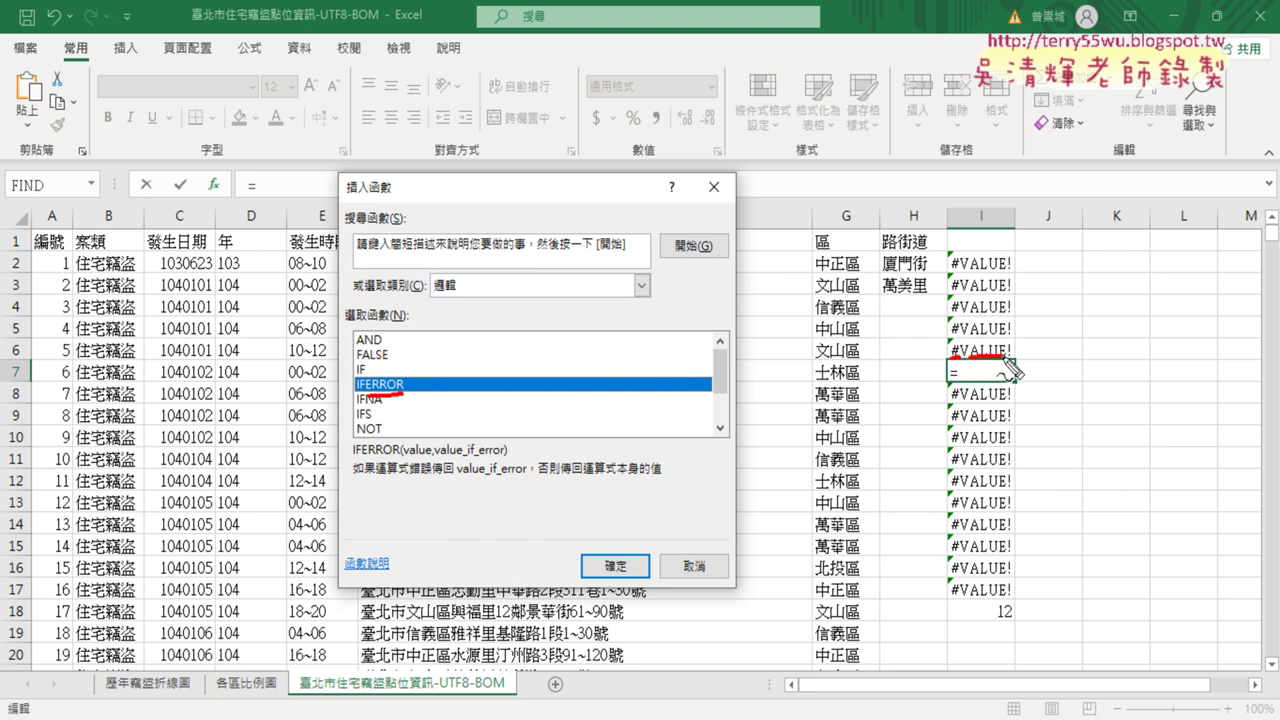
pyautogui.press('Escape')
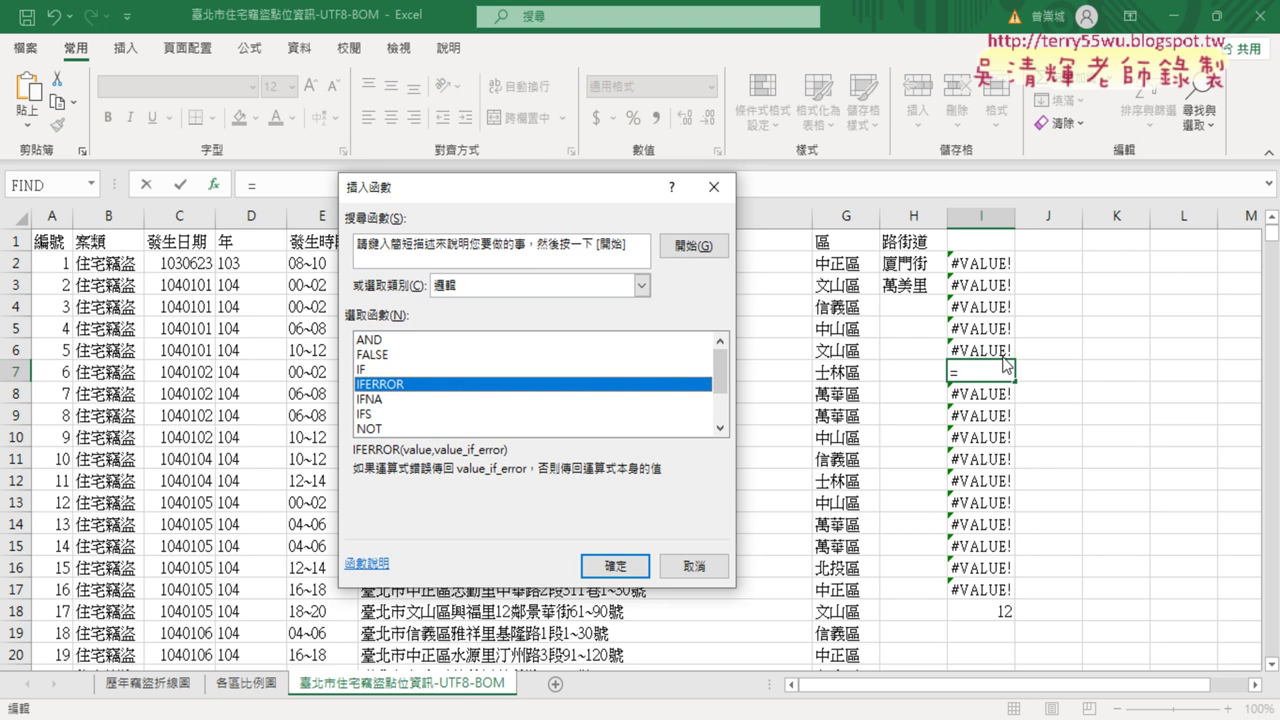
pyautogui.click(612, 567)
# Paste FIND("鄰",F7) into IFERROR's Value argument, which evaluates to 11
pyautogui.rightClick(437, 302)
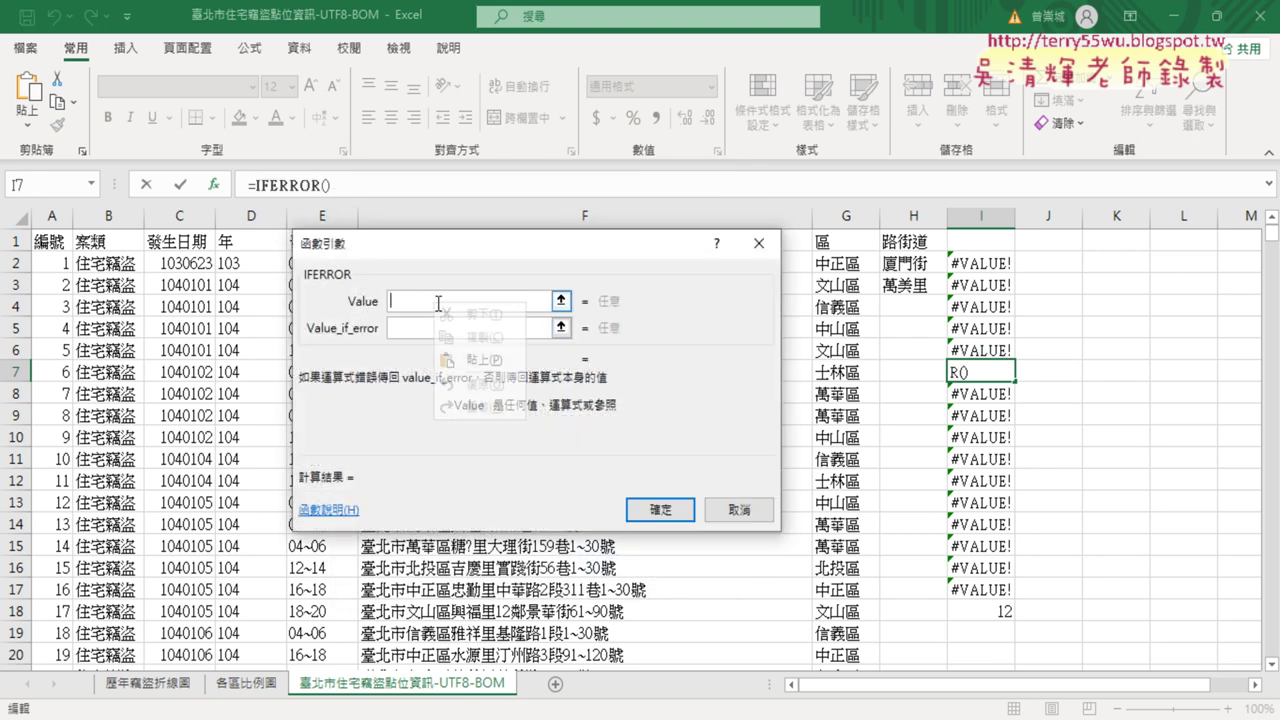
pyautogui.click(482, 359)
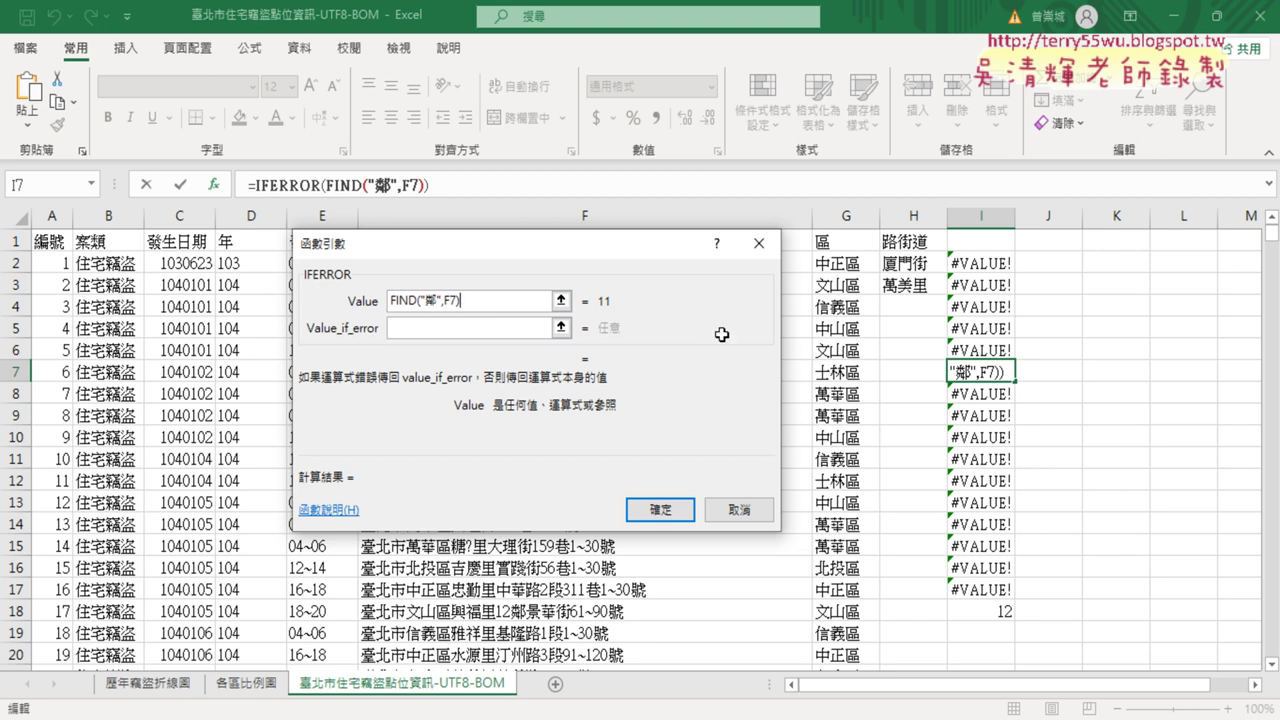
pyautogui.click(422, 328)
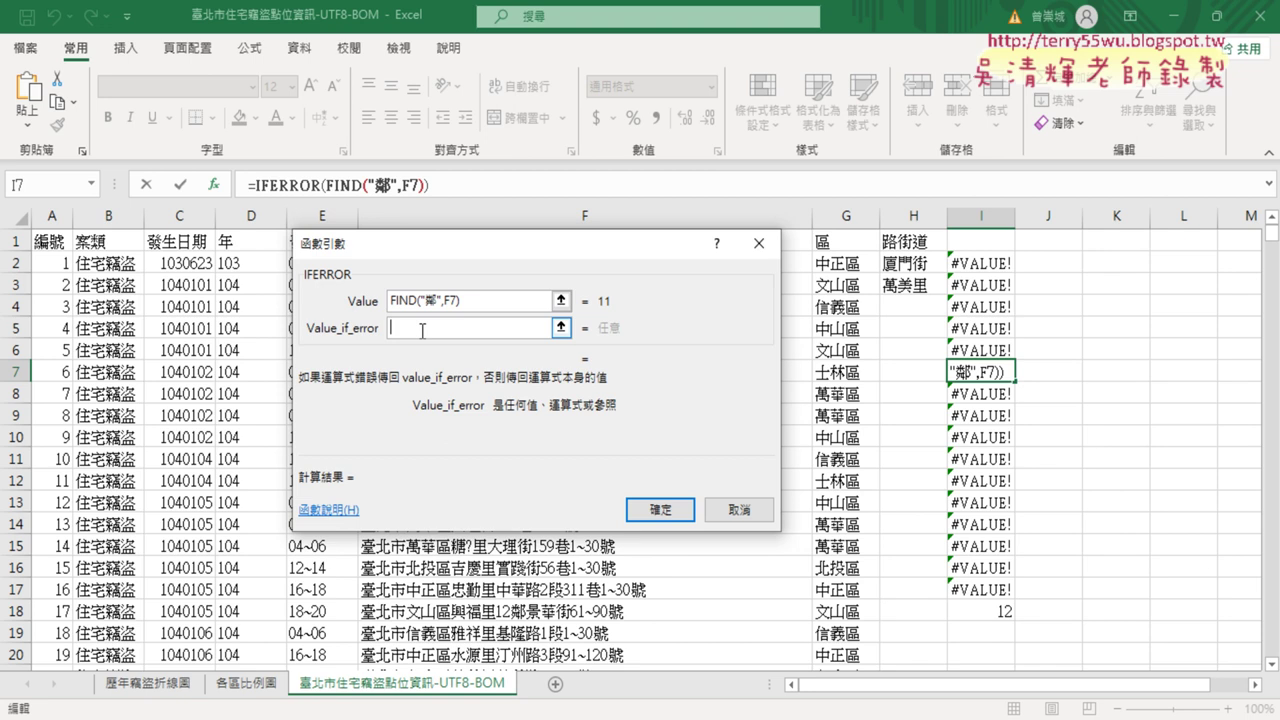
pyautogui.moveTo(467, 235); pyautogui.dragTo(573, 437)
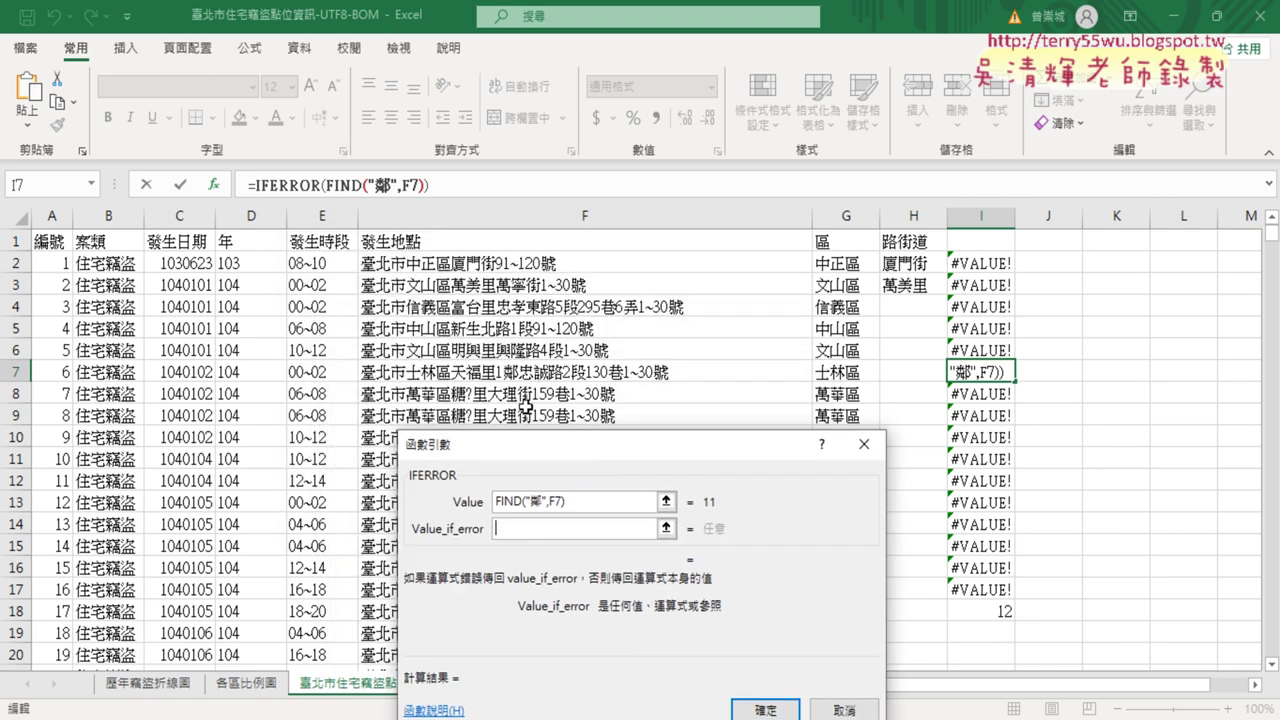
# Set Value_if_error to FIND("里",F7) and confirm the IFERROR formula
pyautogui.click(530, 527)
pyautogui.rightClick(527, 533)
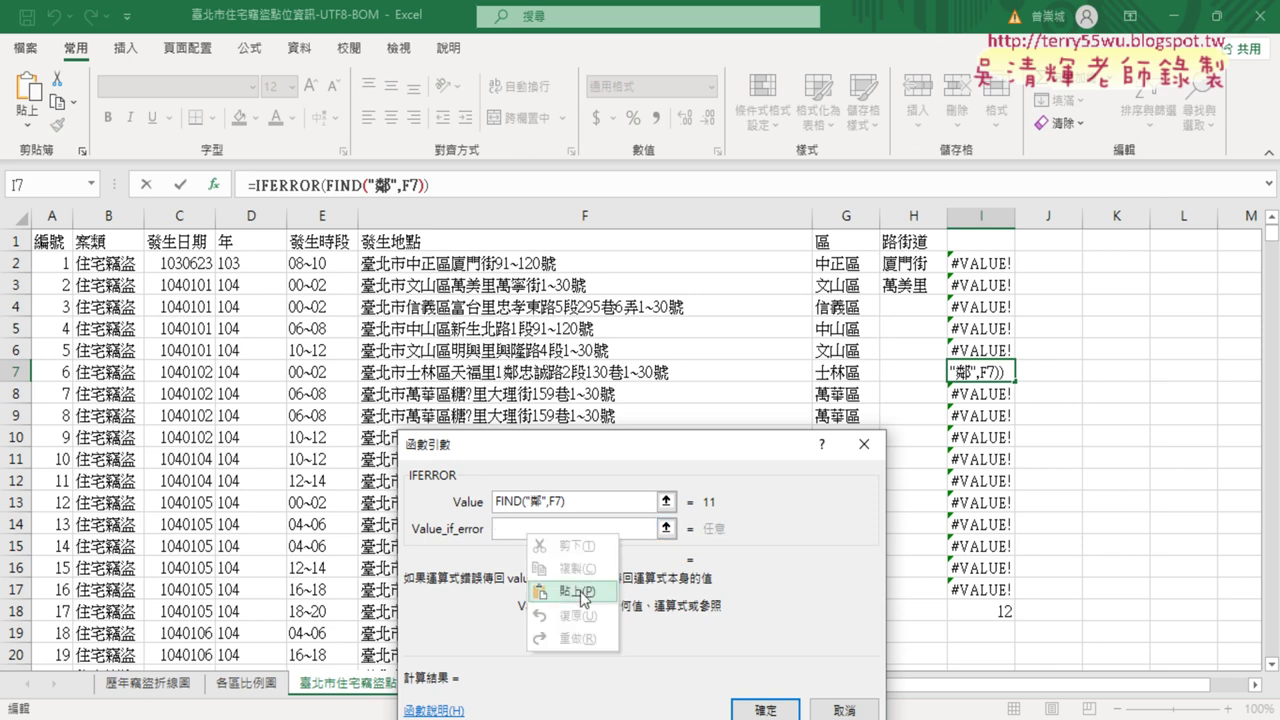
pyautogui.click(582, 592)
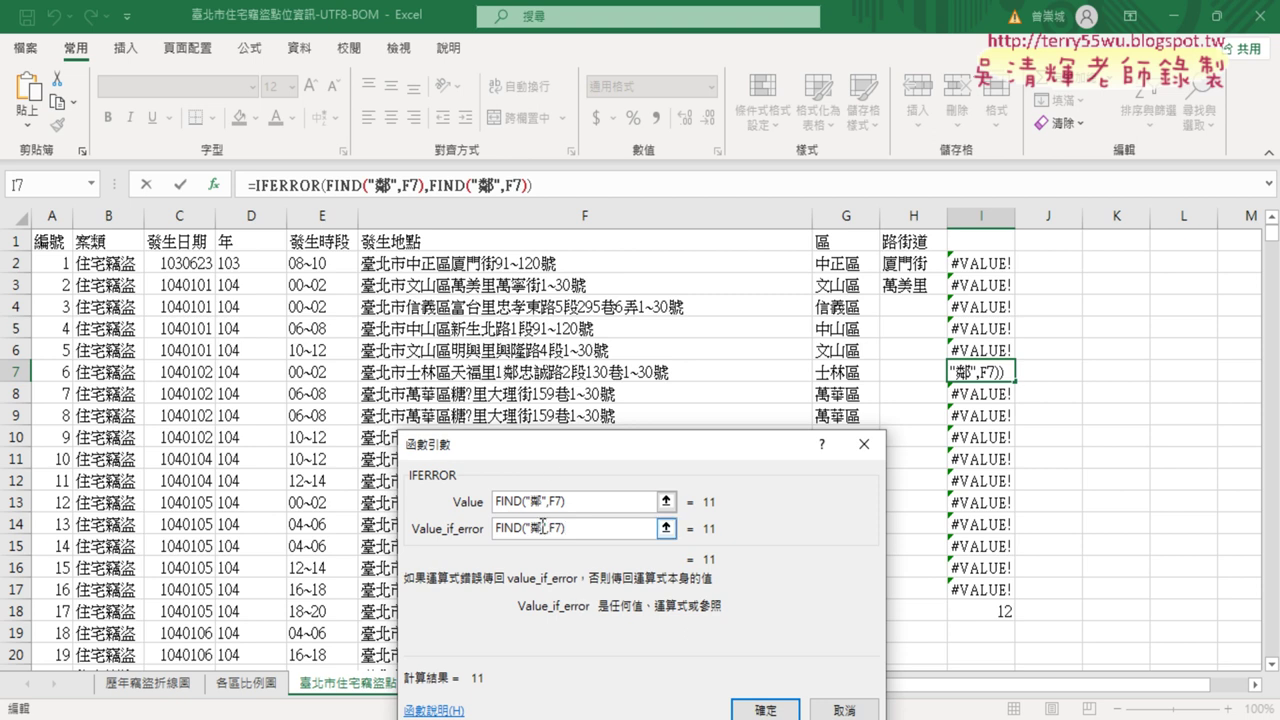
pyautogui.moveTo(543, 528); pyautogui.dragTo(534, 530)
pyautogui.write('ㄌ')
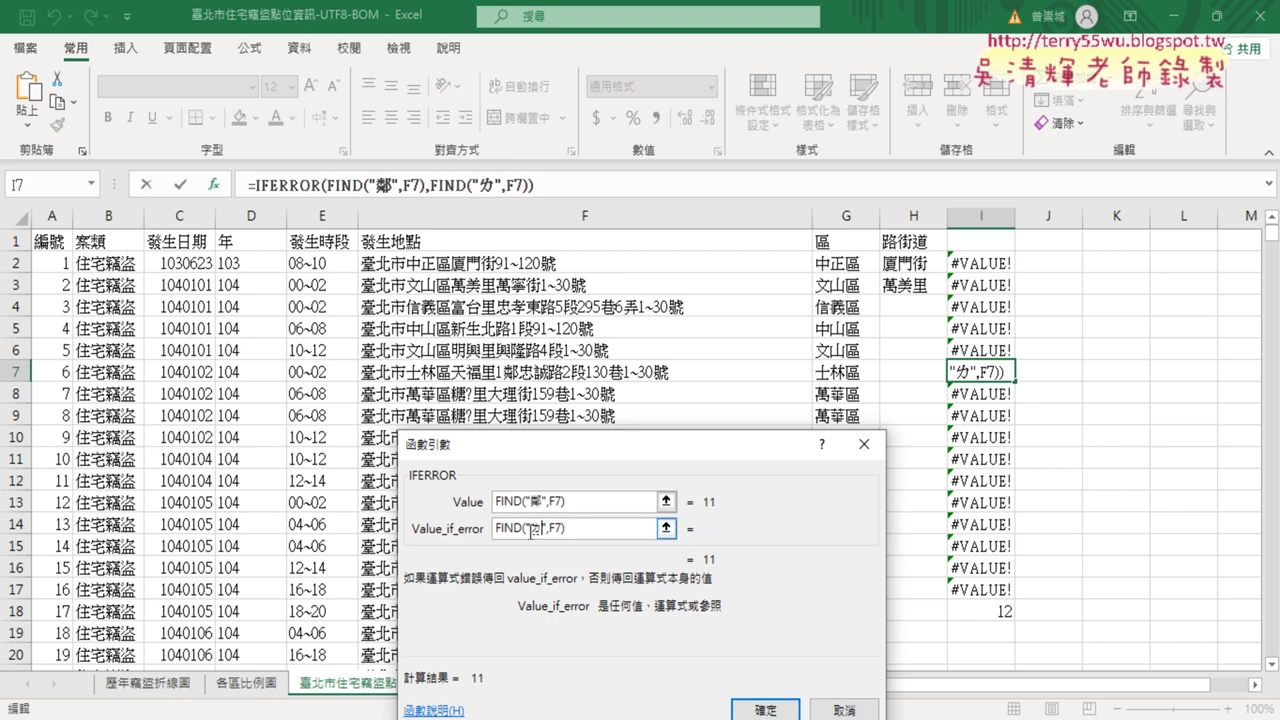
pyautogui.write('ㄧˇ')
pyautogui.click(530, 500)
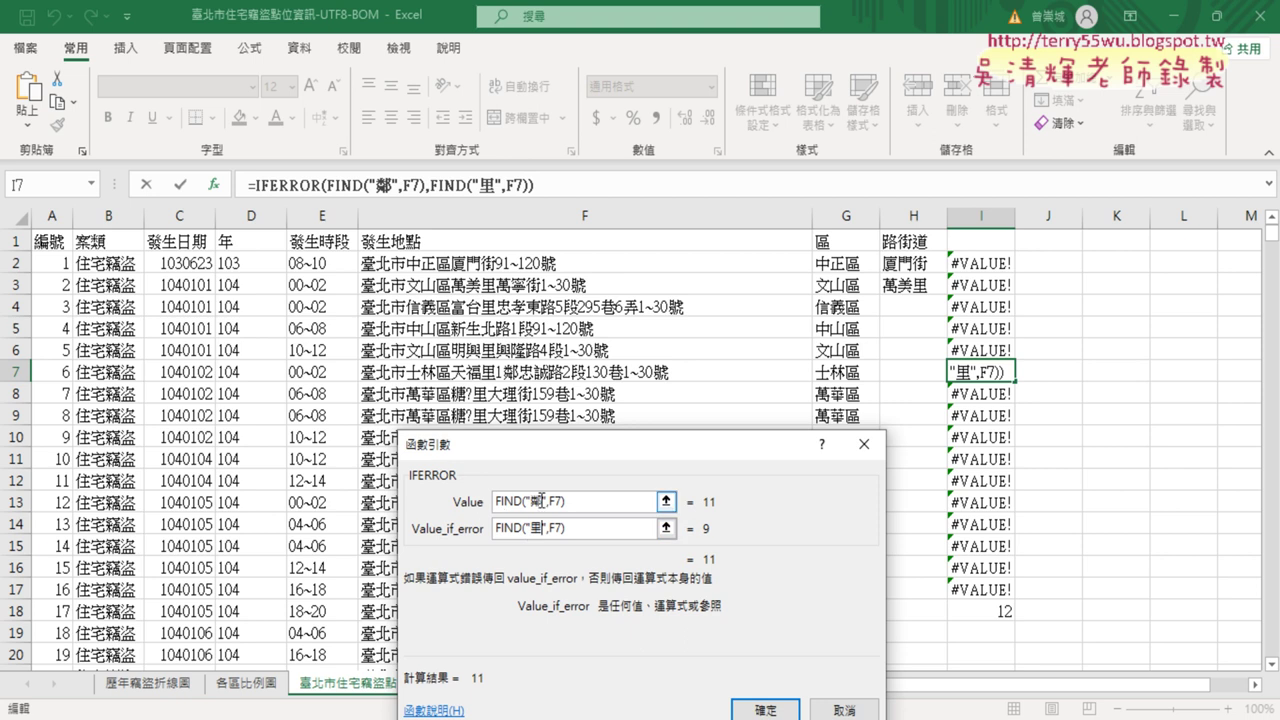
pyautogui.click(539, 529)
pyautogui.click(768, 708)
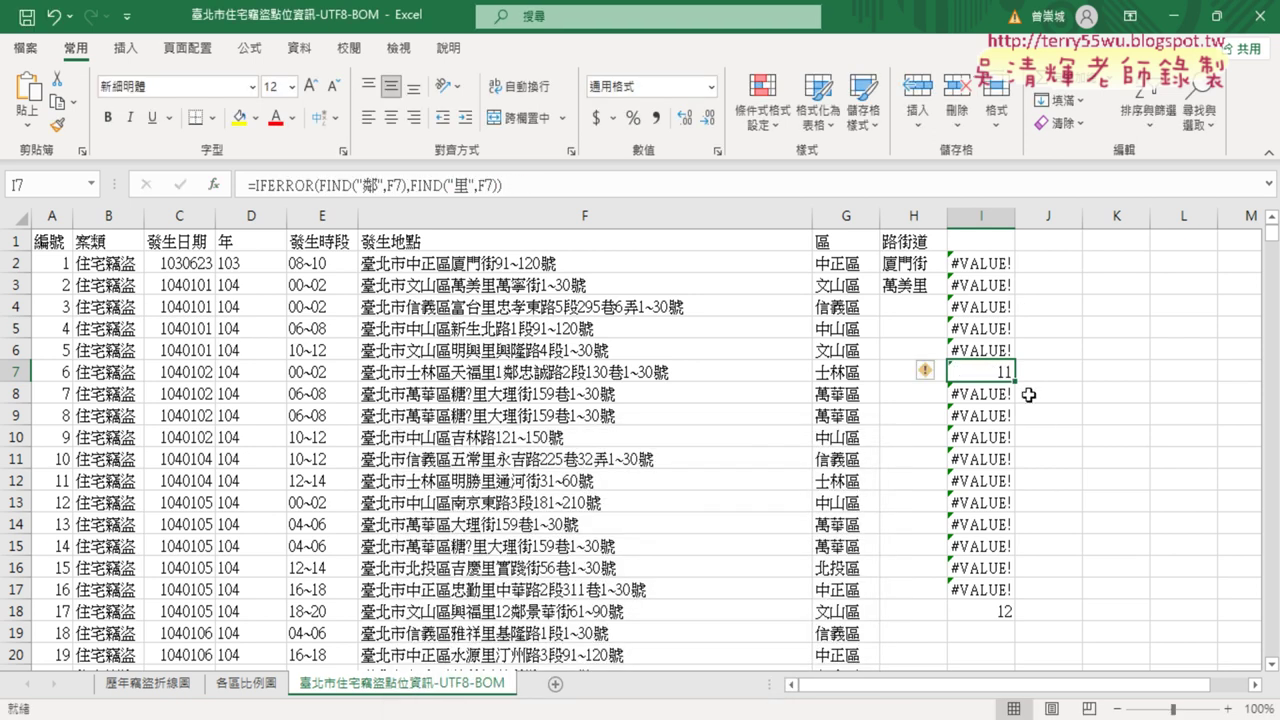
# Copy I7's IFERROR formula up to I2 and down to I18, then reselect I7
pyautogui.moveTo(1014, 382); pyautogui.dragTo(1017, 261)
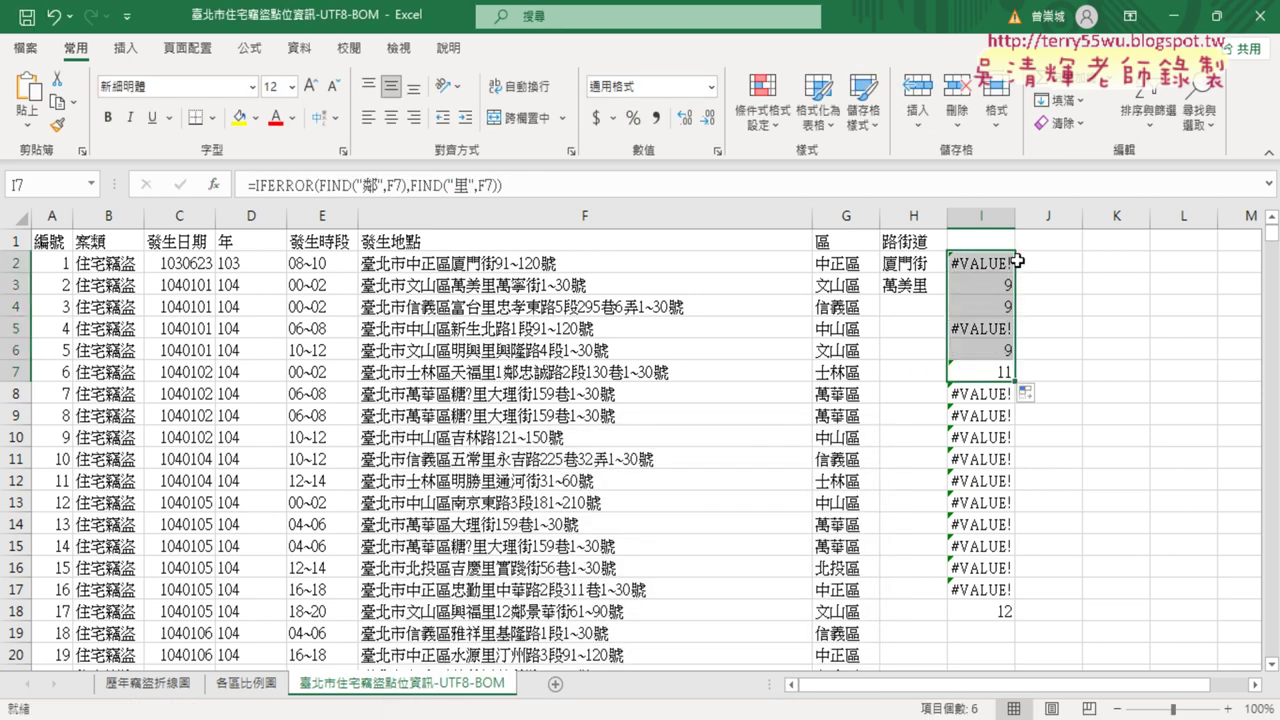
pyautogui.moveTo(1014, 382); pyautogui.dragTo(1001, 612)
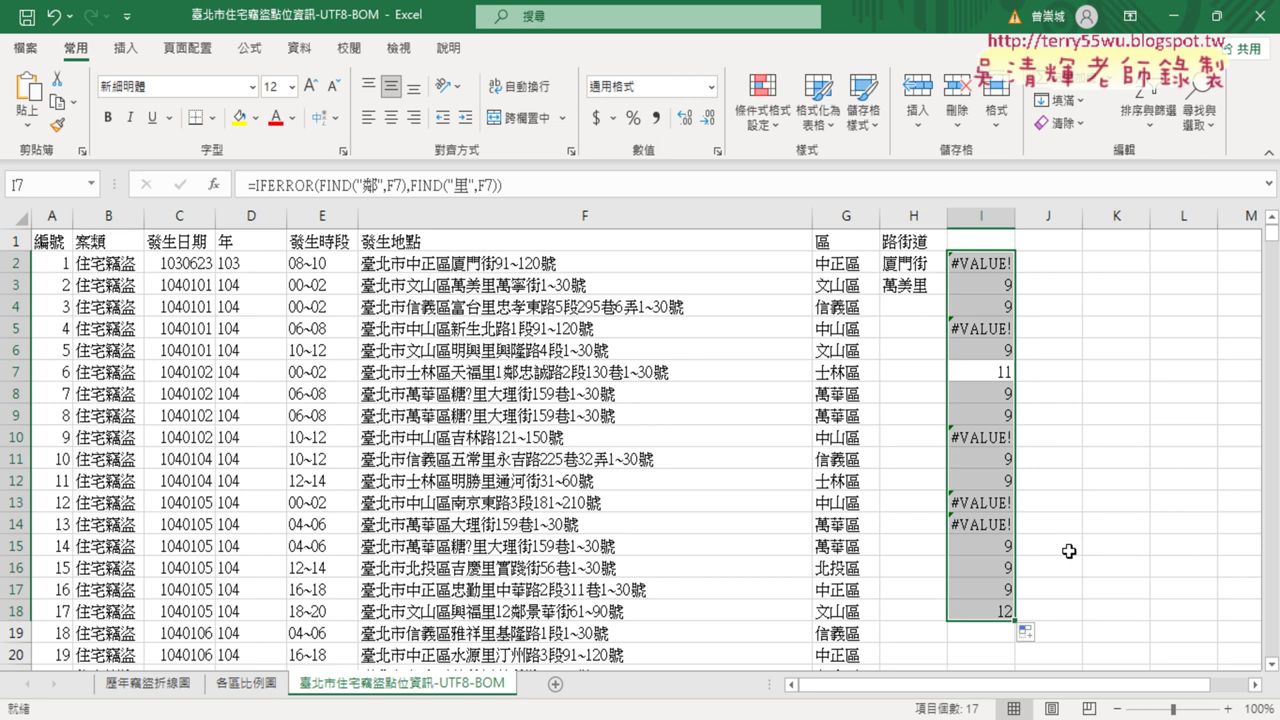
pyautogui.click(1008, 374)
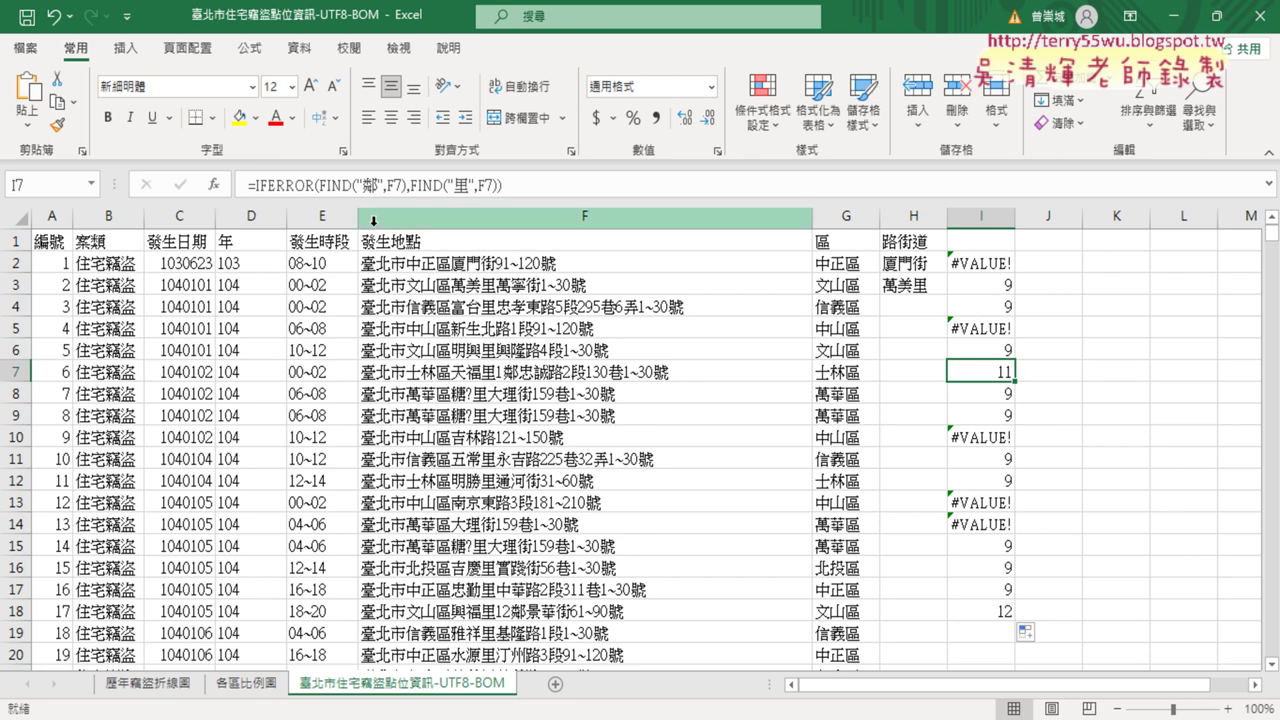
# Cut I7's formula and paste it as the Value of a new outer IFERROR
pyautogui.moveTo(256, 184); pyautogui.dragTo(502, 184)
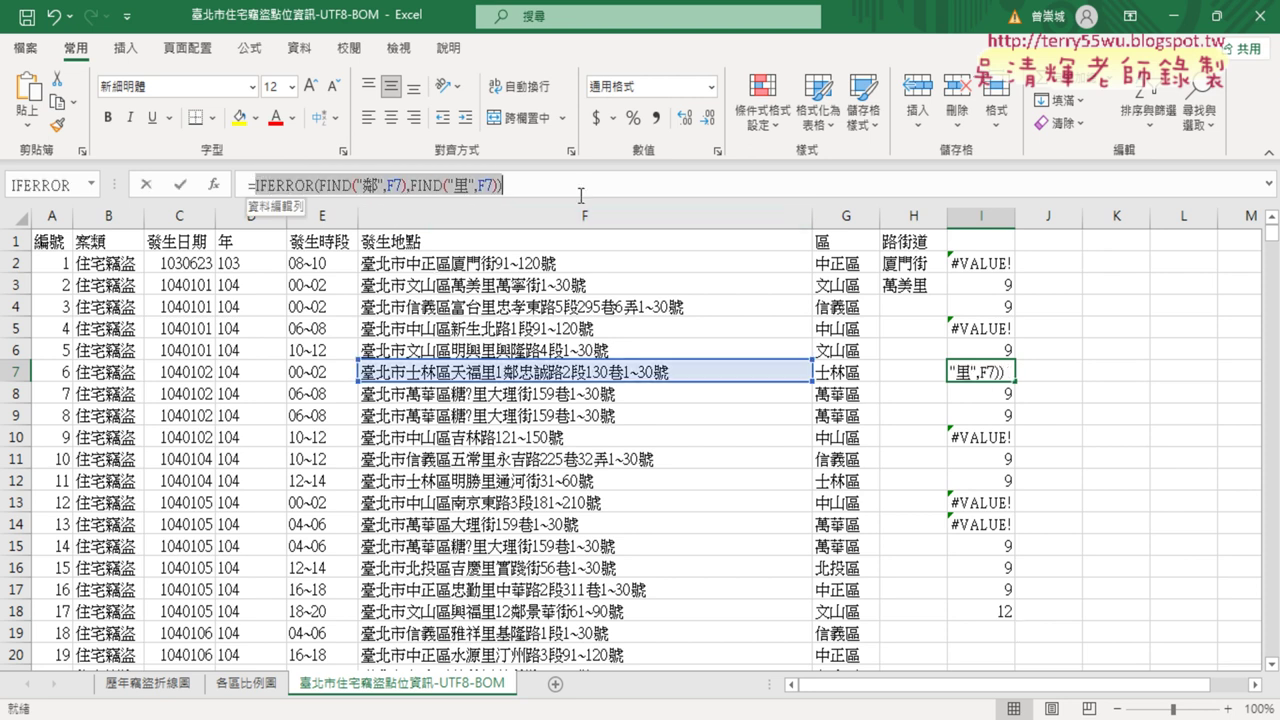
pyautogui.rightClick(393, 196)
pyautogui.click(420, 201)
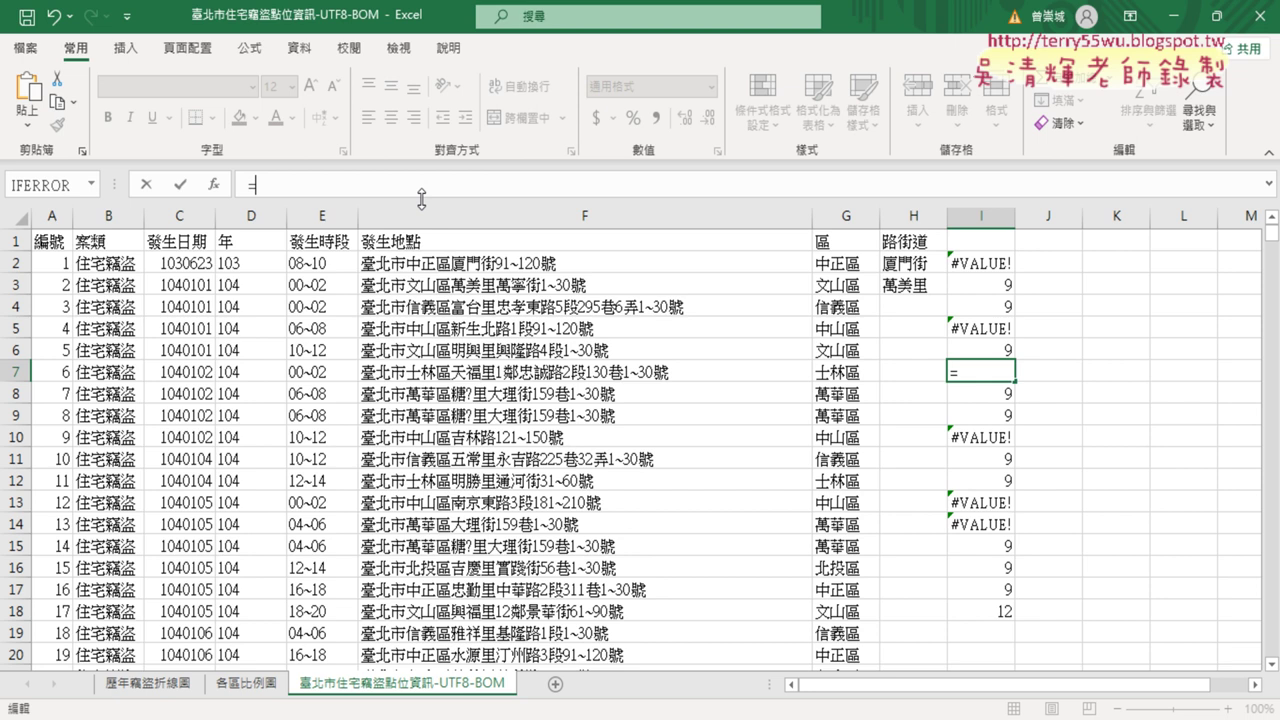
pyautogui.click(213, 185)
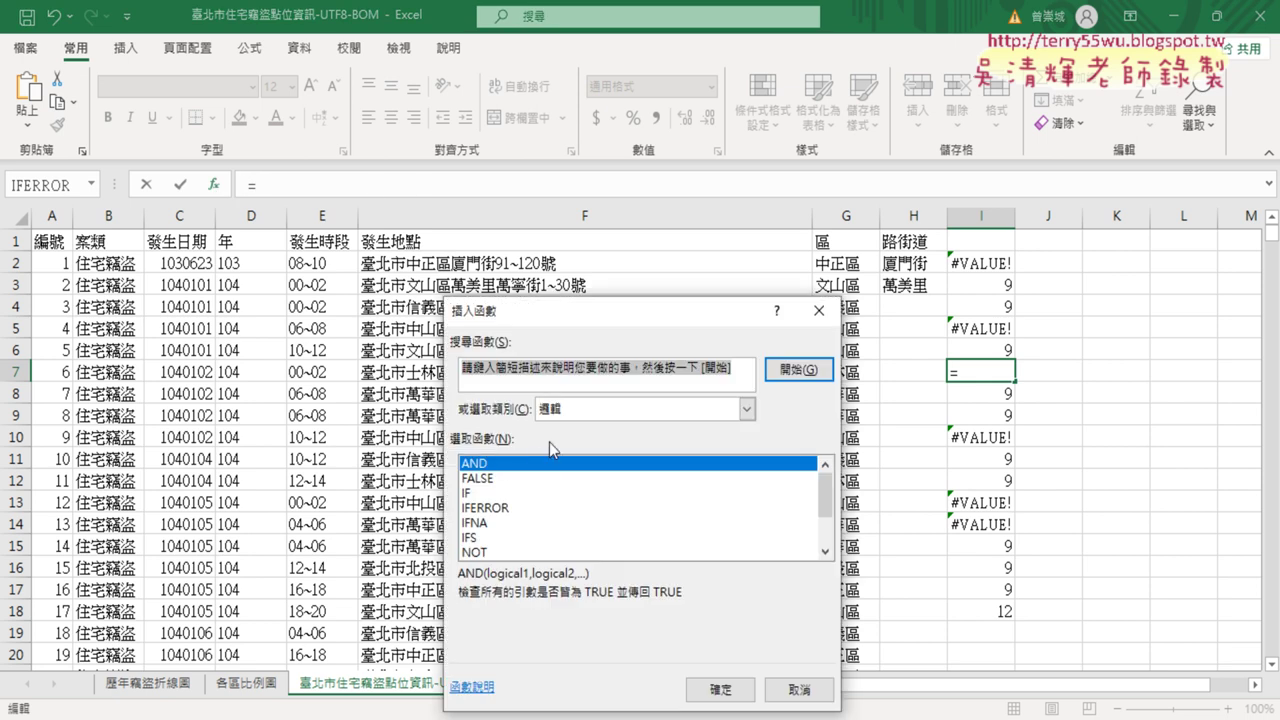
pyautogui.click(576, 408)
pyautogui.click(489, 507)
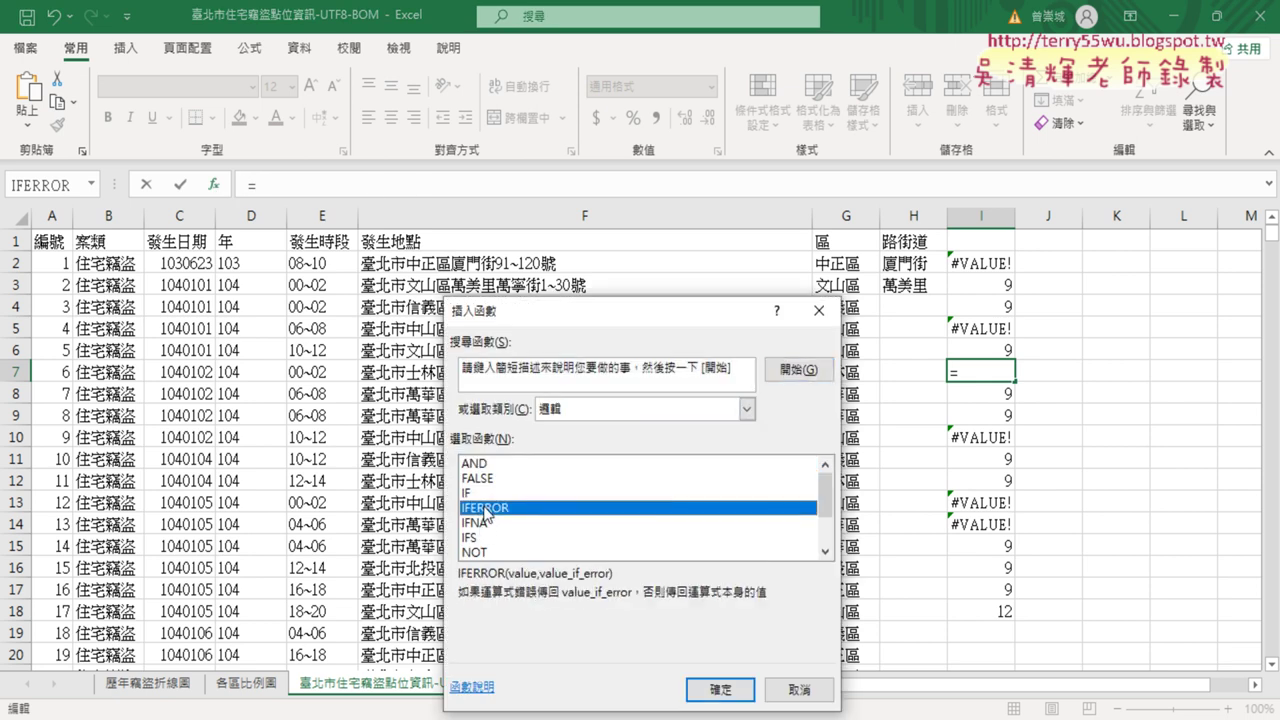
pyautogui.click(712, 690)
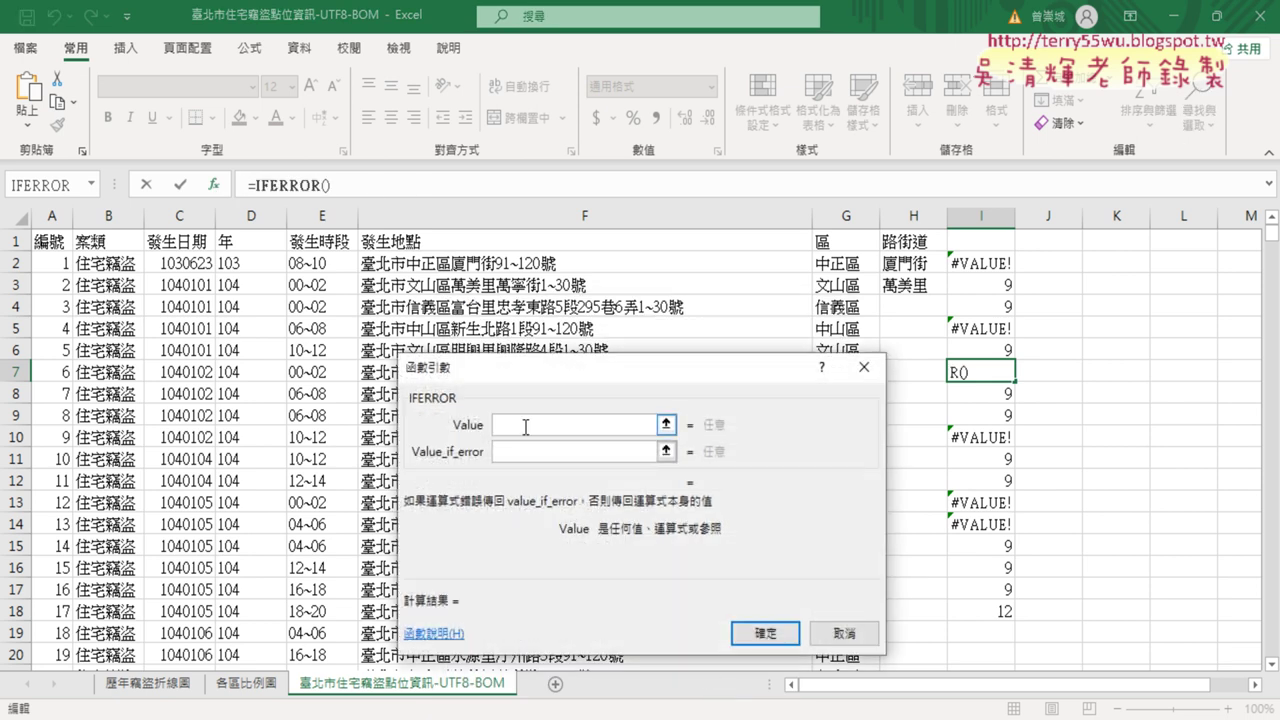
pyautogui.rightClick(522, 426)
pyautogui.click(562, 484)
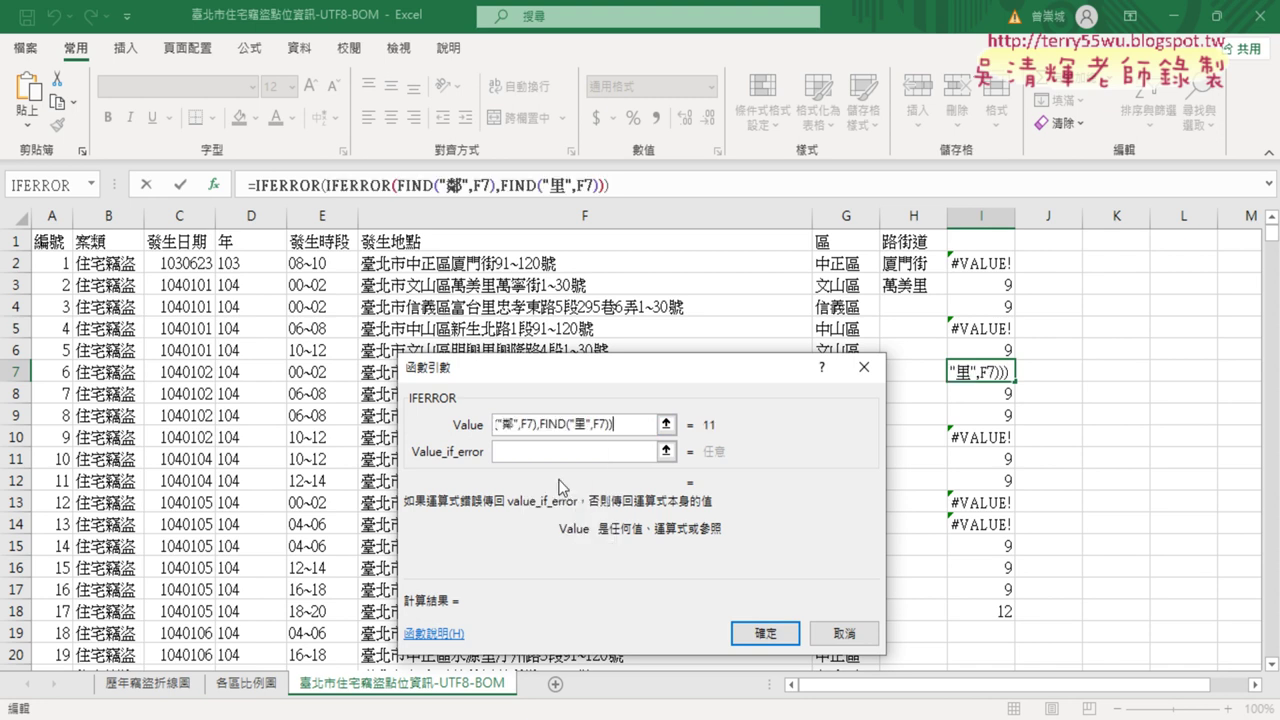
# Set the outer Value_if_error to FIND("區",F7), adapted from the copied FIND("里",F7)
pyautogui.click(500, 425)
pyautogui.click(566, 450)
pyautogui.click(545, 425)
pyautogui.moveTo(540, 425); pyautogui.dragTo(610, 425)
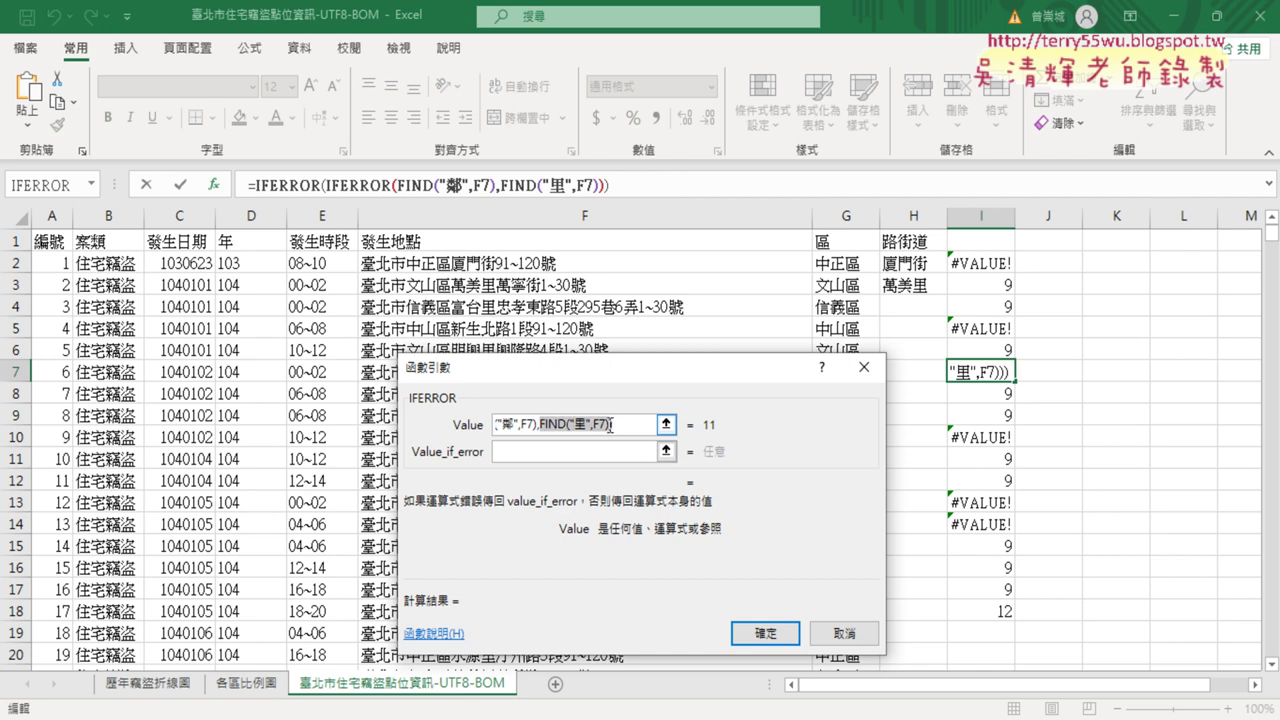
pyautogui.rightClick(580, 432)
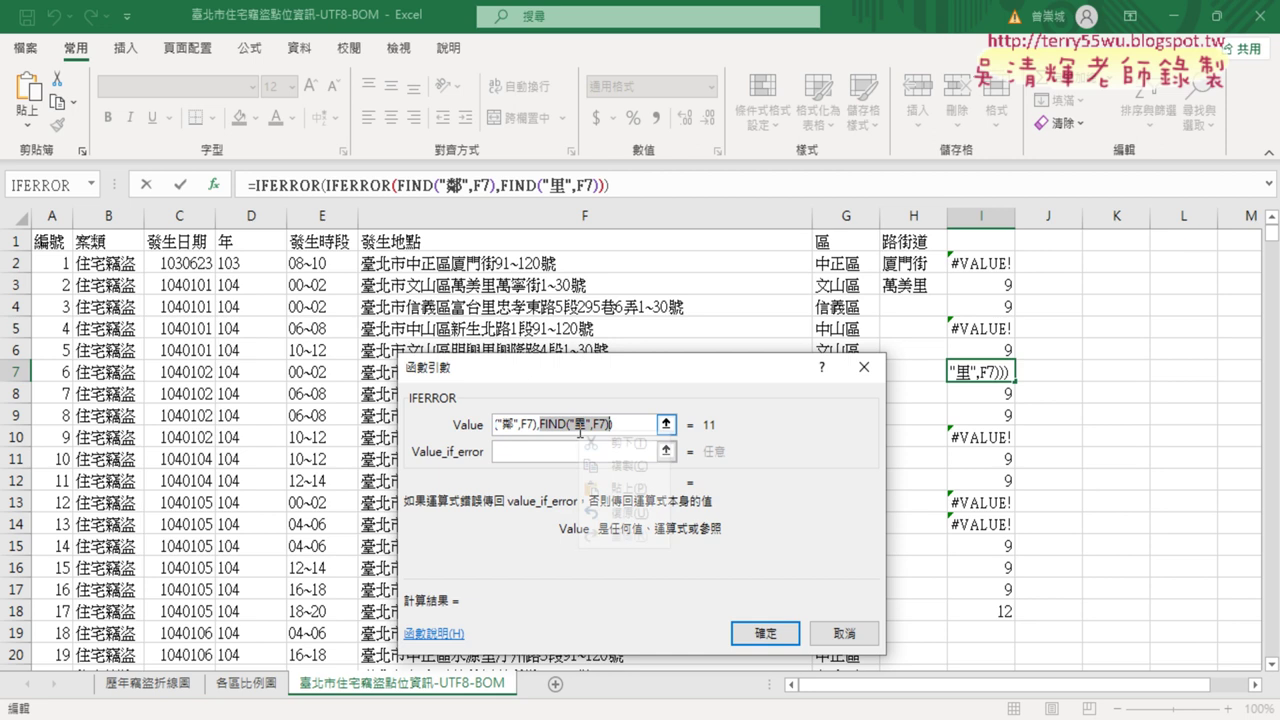
pyautogui.click(614, 466)
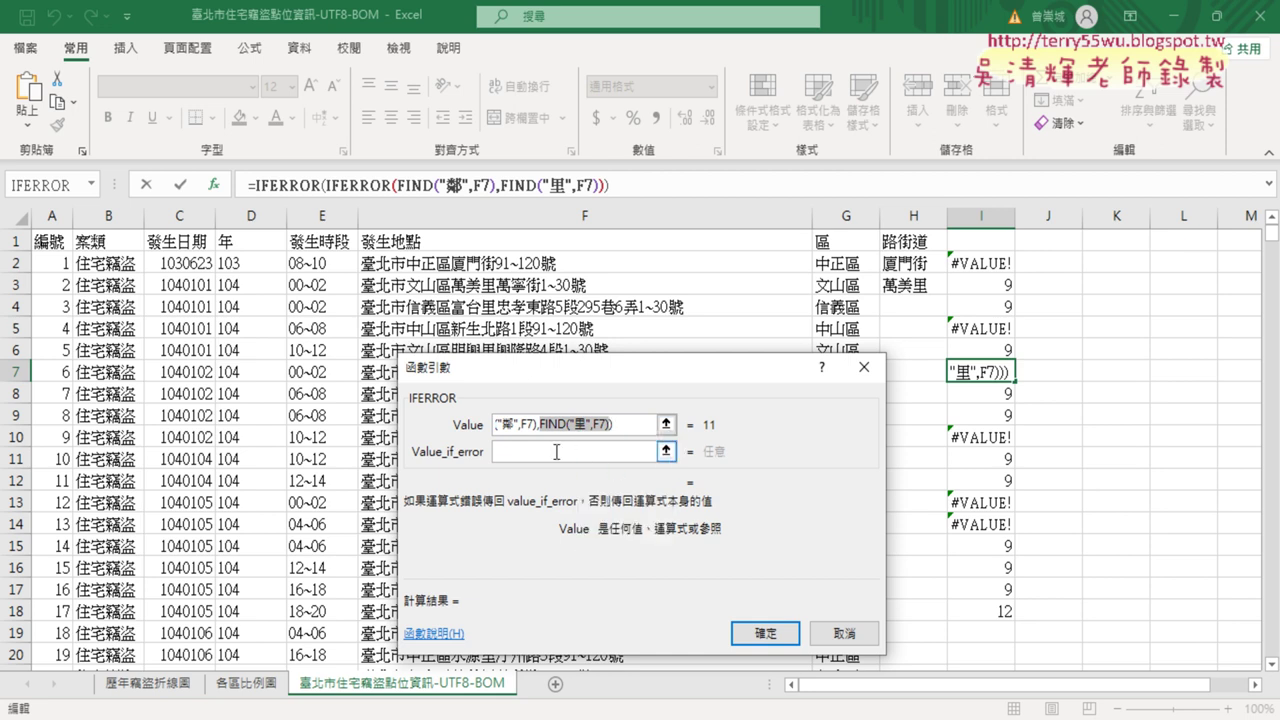
pyautogui.click(556, 451)
pyautogui.rightClick(556, 451)
pyautogui.click(590, 498)
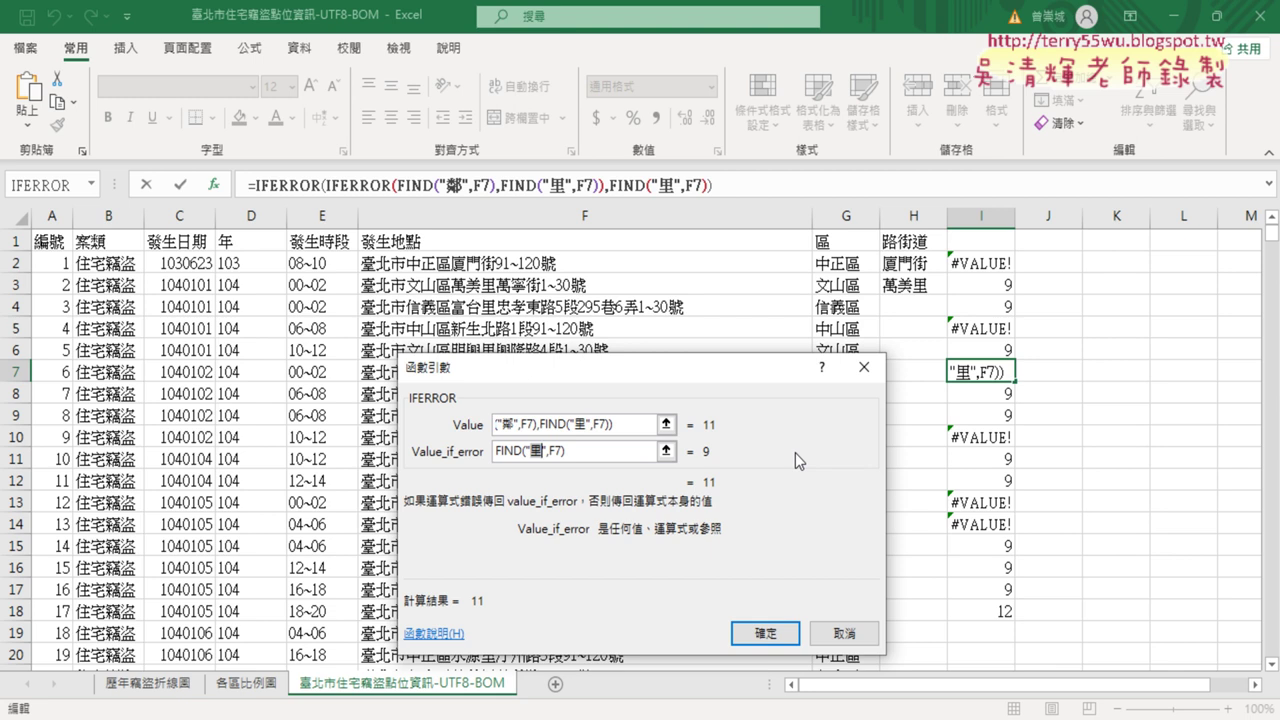
pyautogui.press('BackSpace')
pyautogui.write('區')
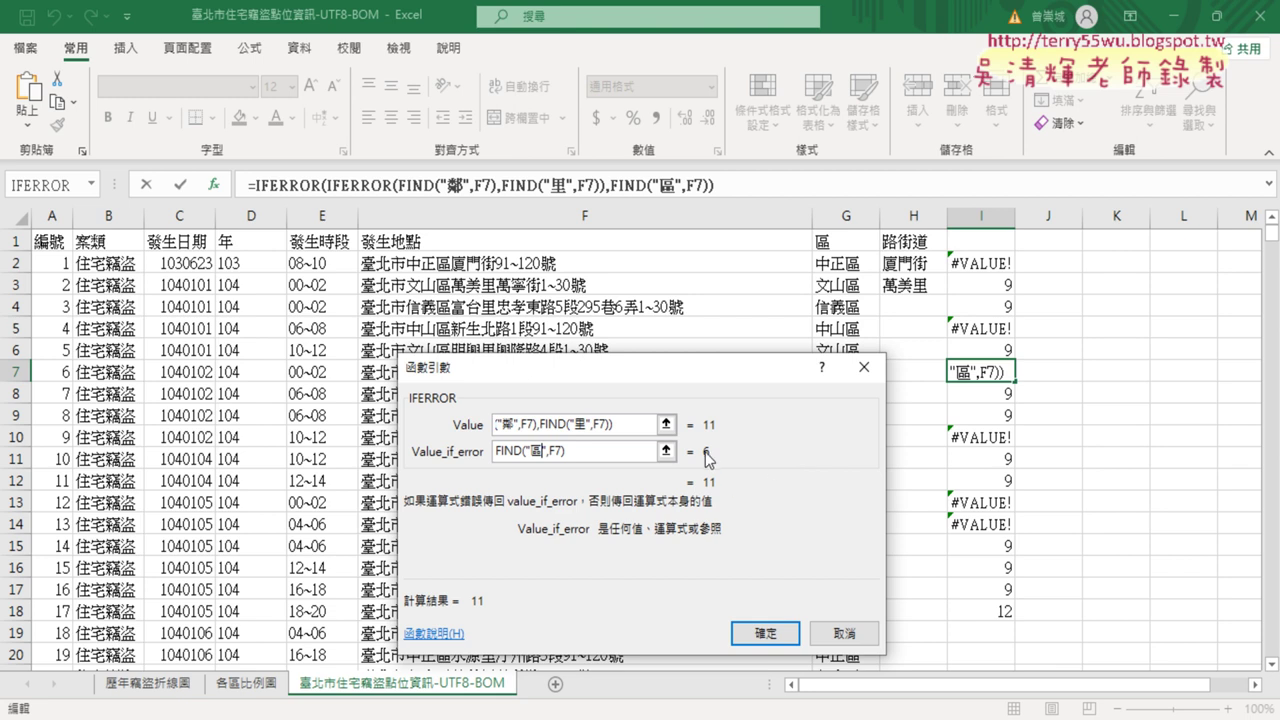
# Confirm the nested IFERROR and fill it from I2 down column I to row 131
pyautogui.click(753, 637)
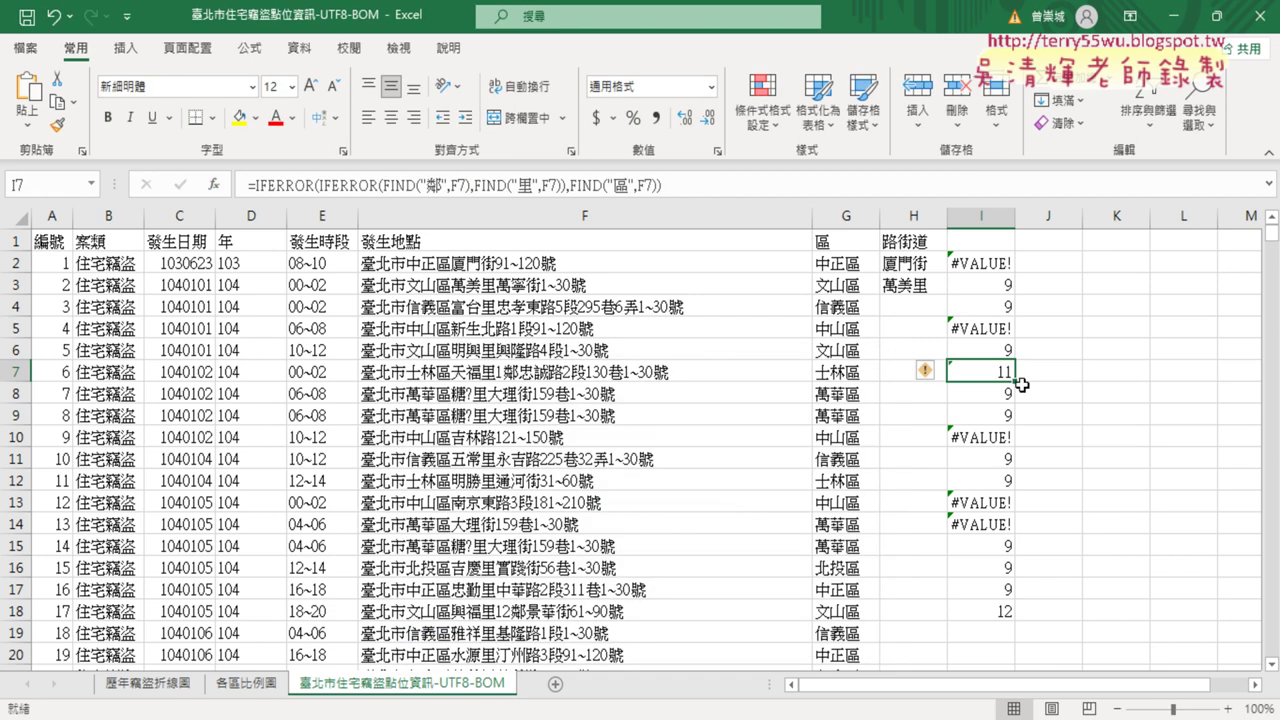
pyautogui.moveTo(1015, 381); pyautogui.dragTo(1020, 255)
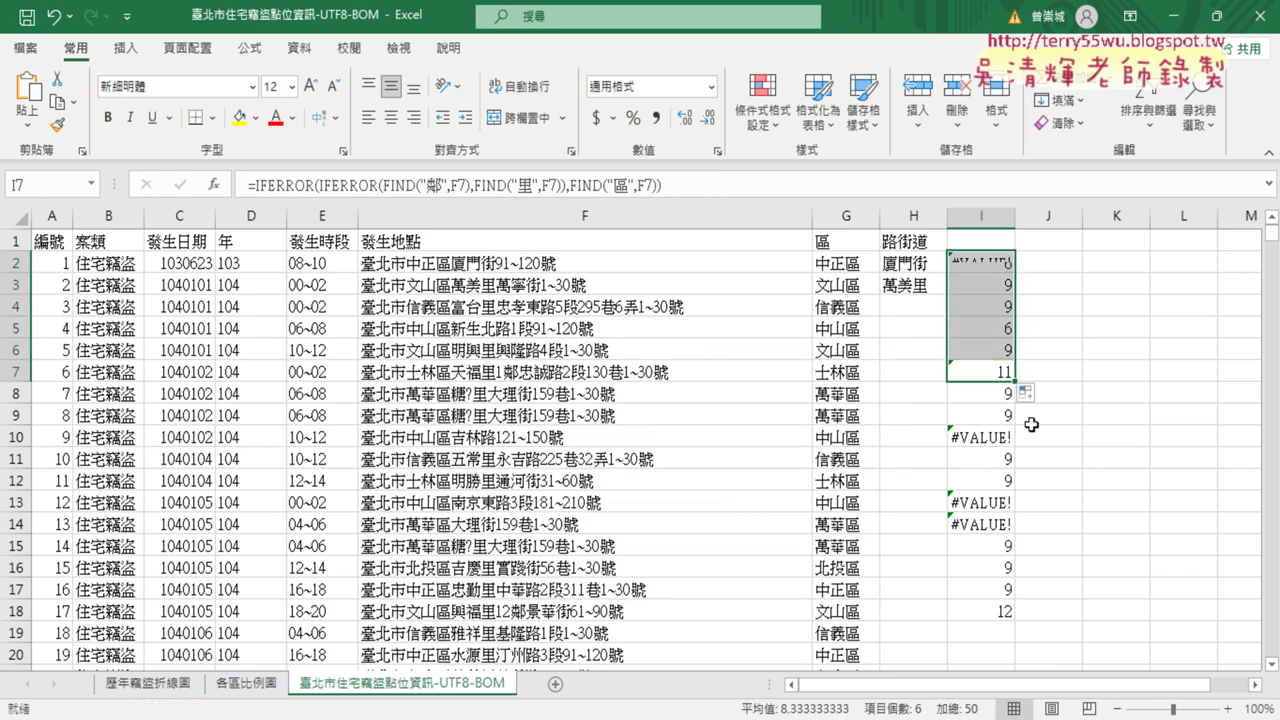
pyautogui.moveTo(1015, 381); pyautogui.dragTo(990, 650)
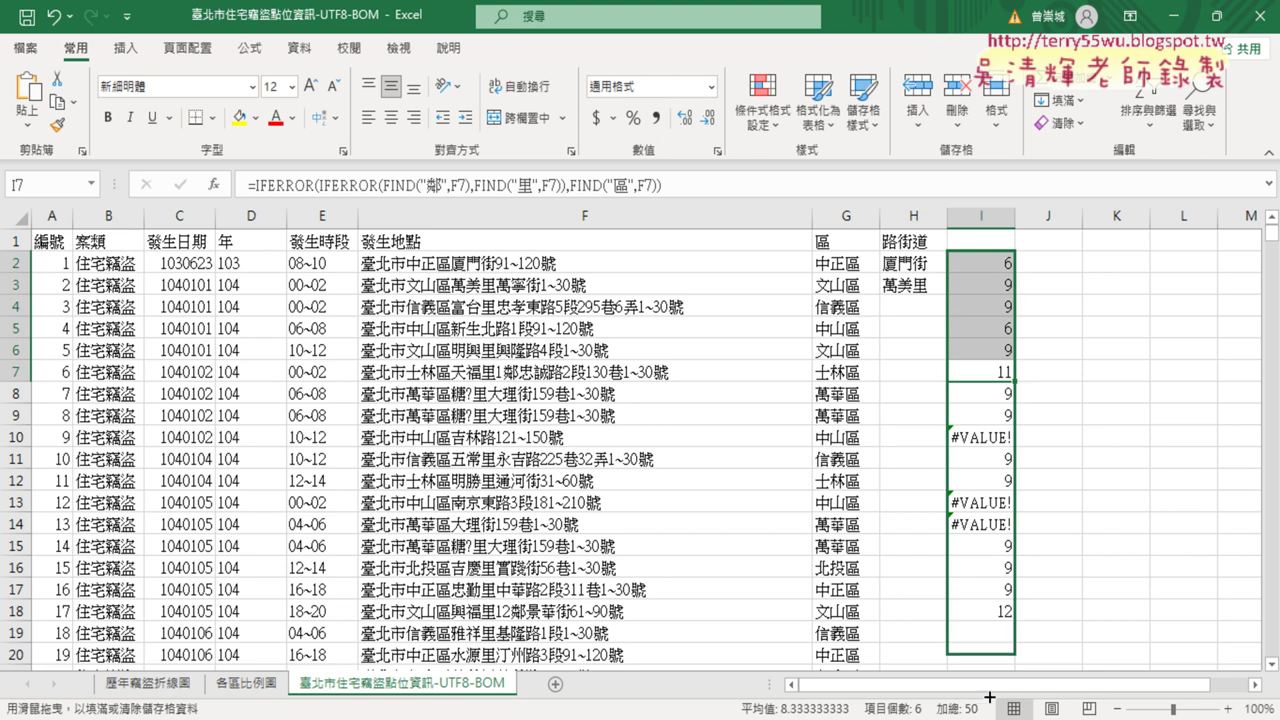
pyautogui.scroll(7, 940, 556)
pyautogui.scroll(-6, 940, 556)
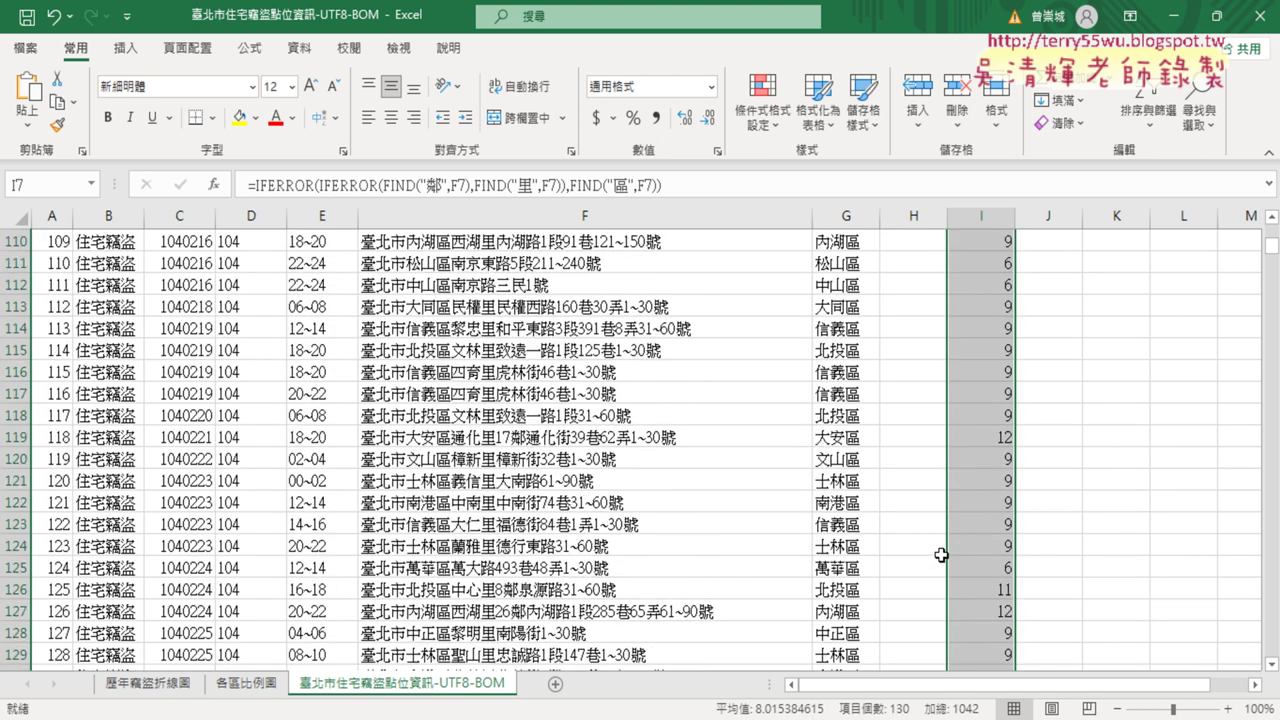
pyautogui.scroll(-5, 940, 556)
pyautogui.scroll(8, 942, 551)
pyautogui.scroll(8, 942, 551)
pyautogui.scroll(5, 942, 551)
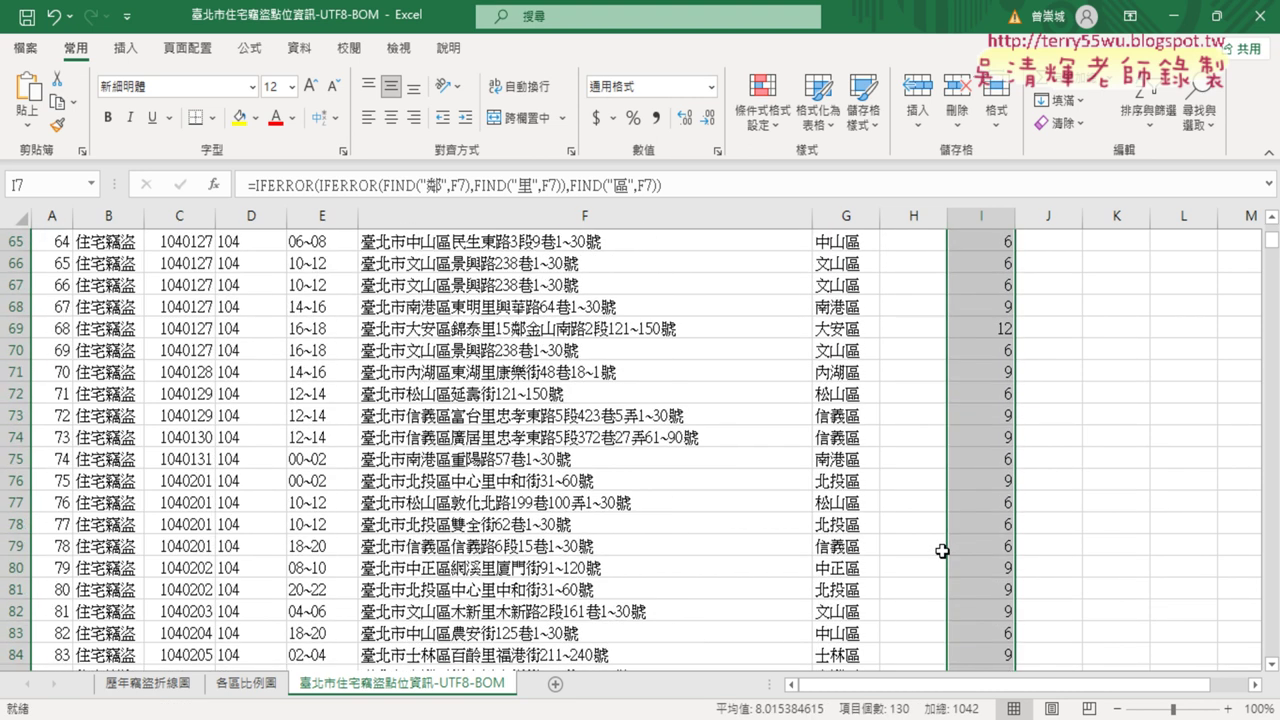
pyautogui.scroll(8, 942, 551)
pyautogui.scroll(8, 942, 551)
pyautogui.scroll(4, 942, 551)
pyautogui.scroll(1, 942, 551)
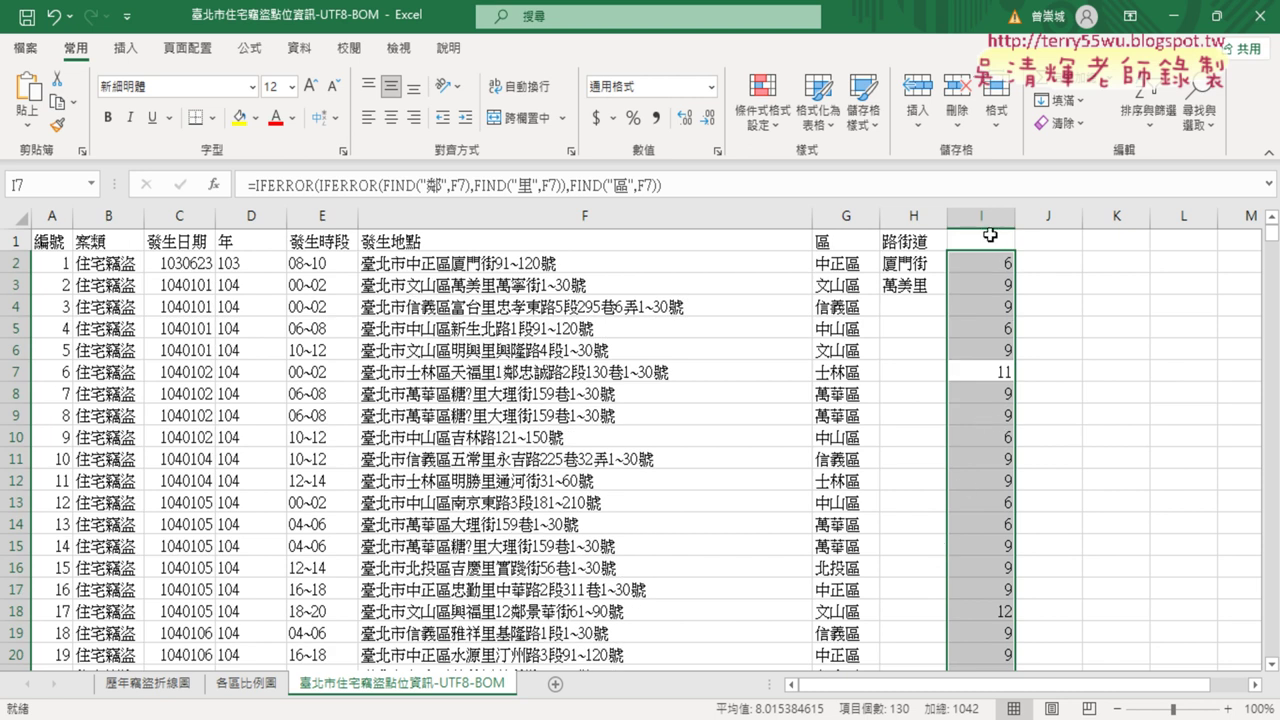
pyautogui.click(991, 263)
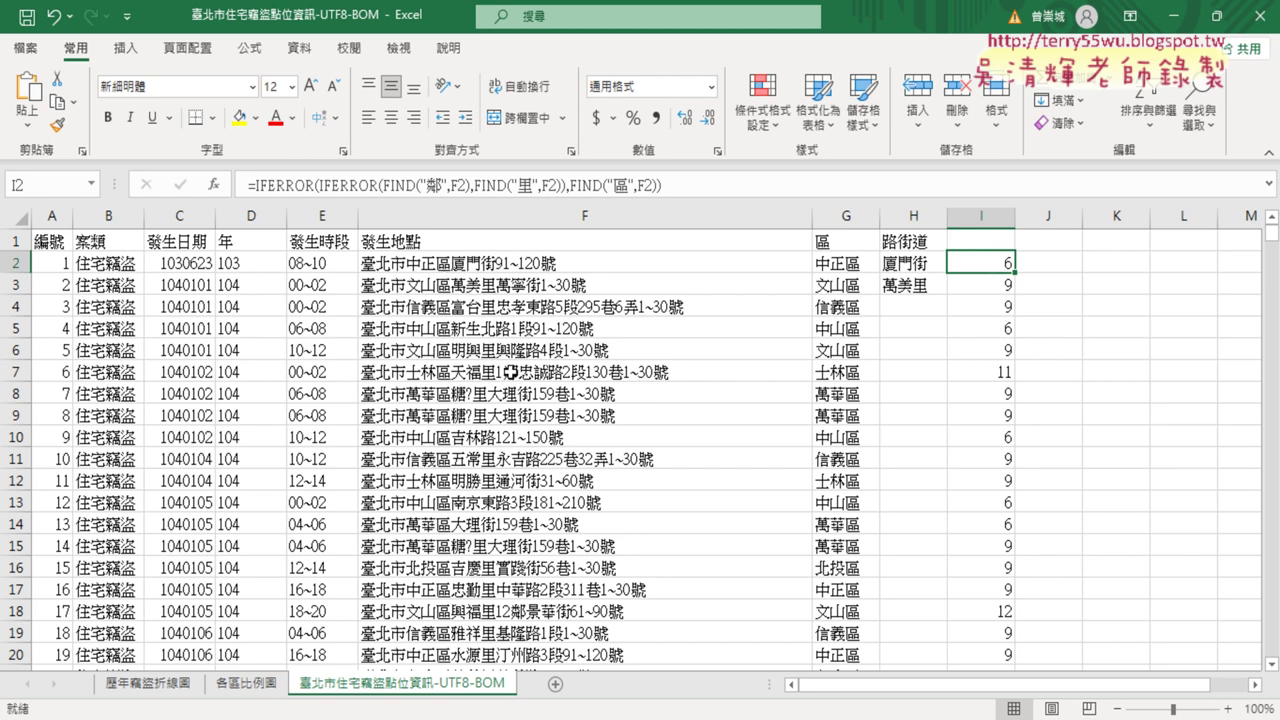
# Append +1 to the end of I2's position formula
pyautogui.click(682, 187)
pyautogui.write('+')
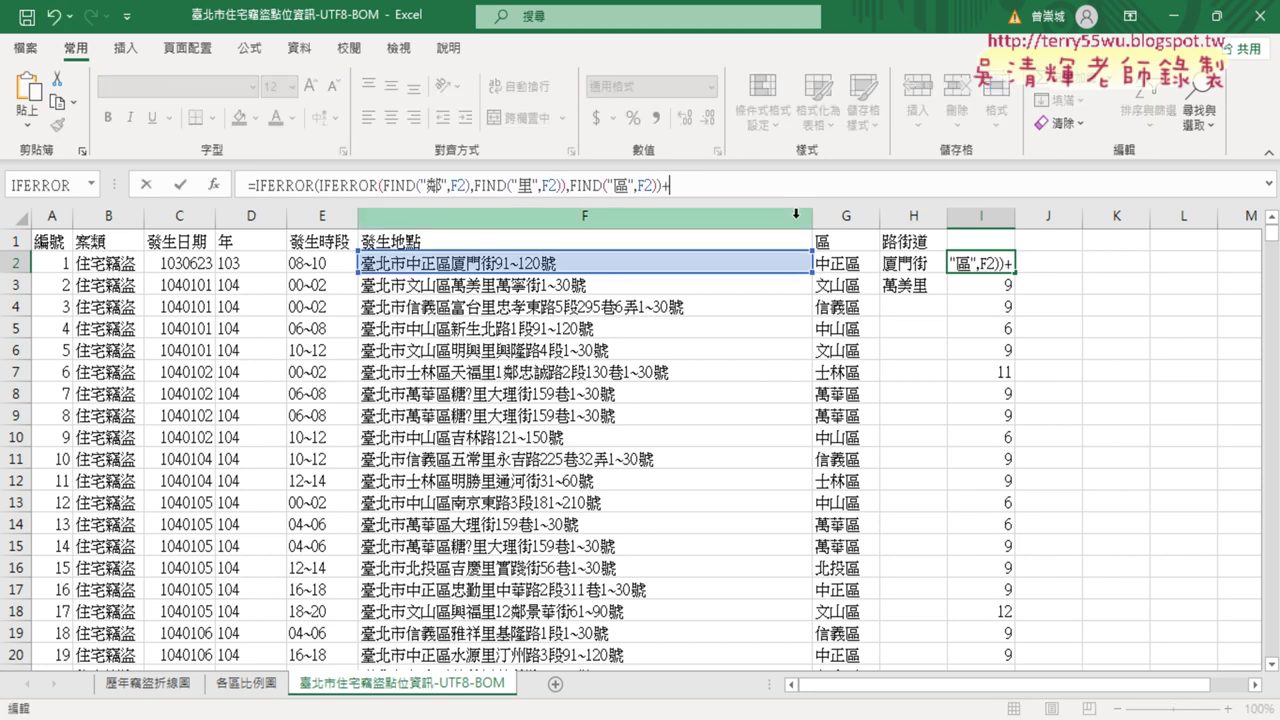
pyautogui.write('1')
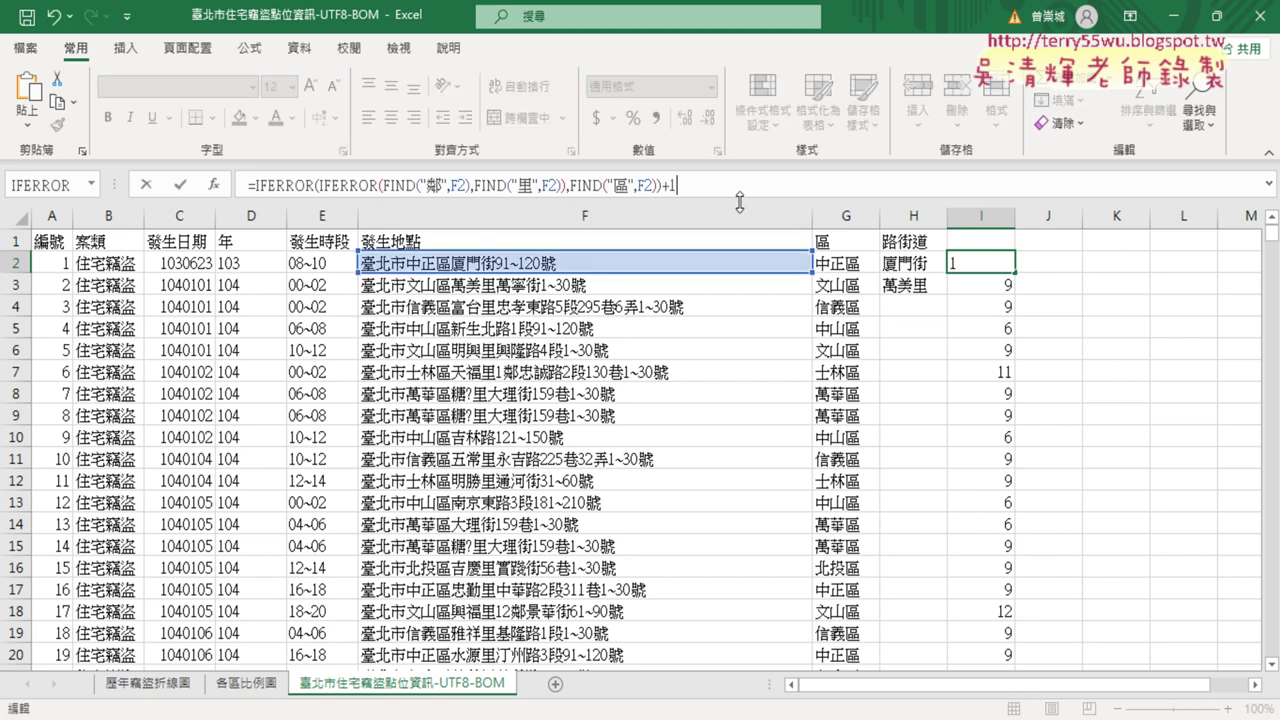
pyautogui.click(181, 185)
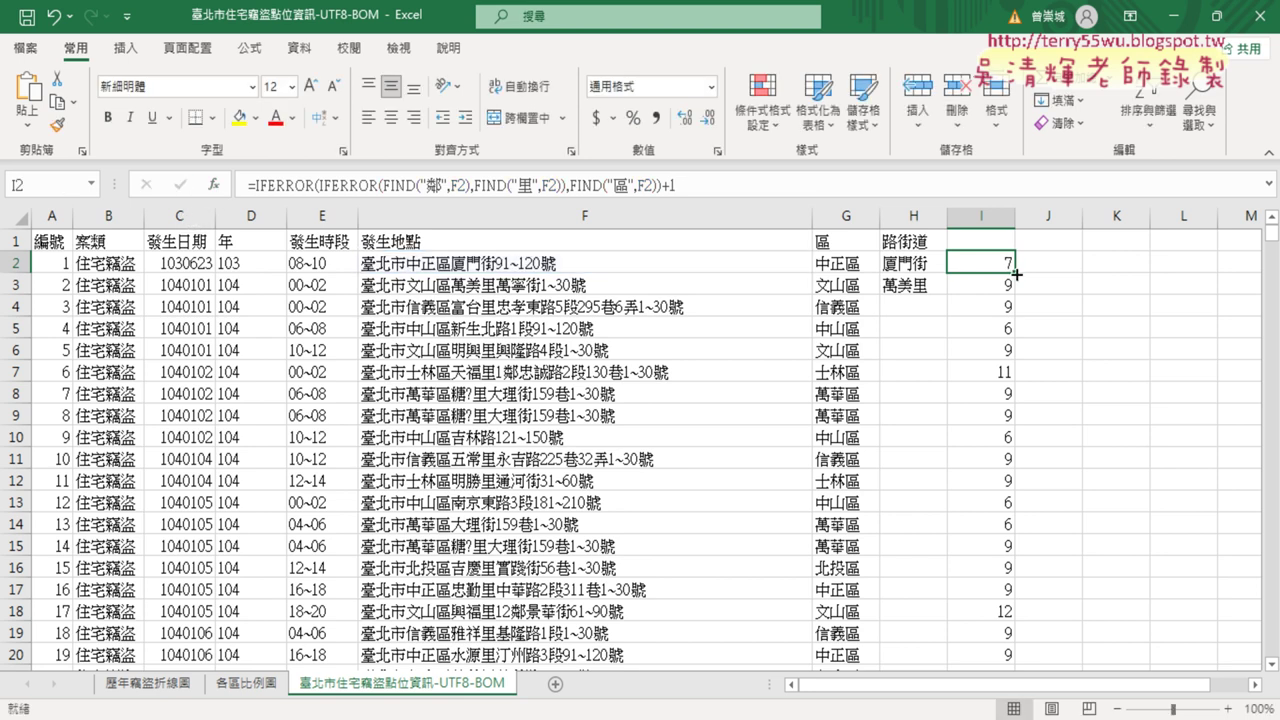
# Fill the +1 formula down column I to row 237 and review the positions
pyautogui.moveTo(1016, 273); pyautogui.dragTo(1014, 556)
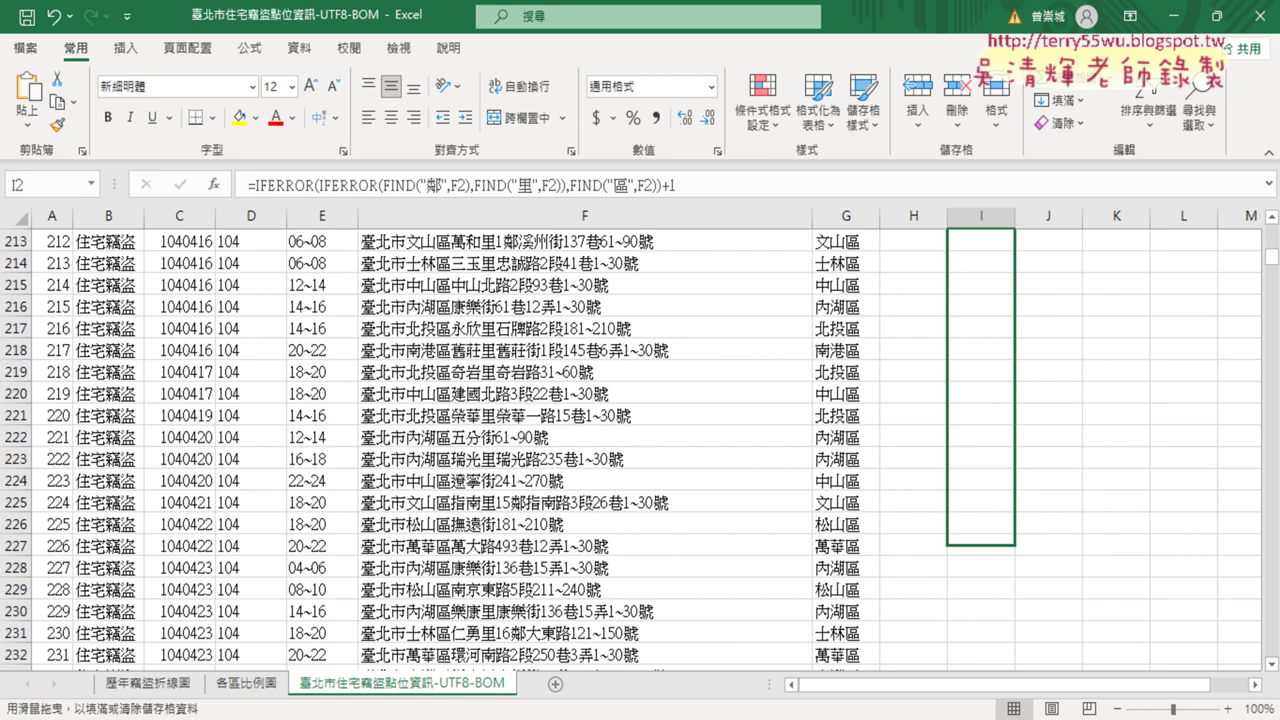
pyautogui.moveTo(1014, 556); pyautogui.dragTo(1020, 593)
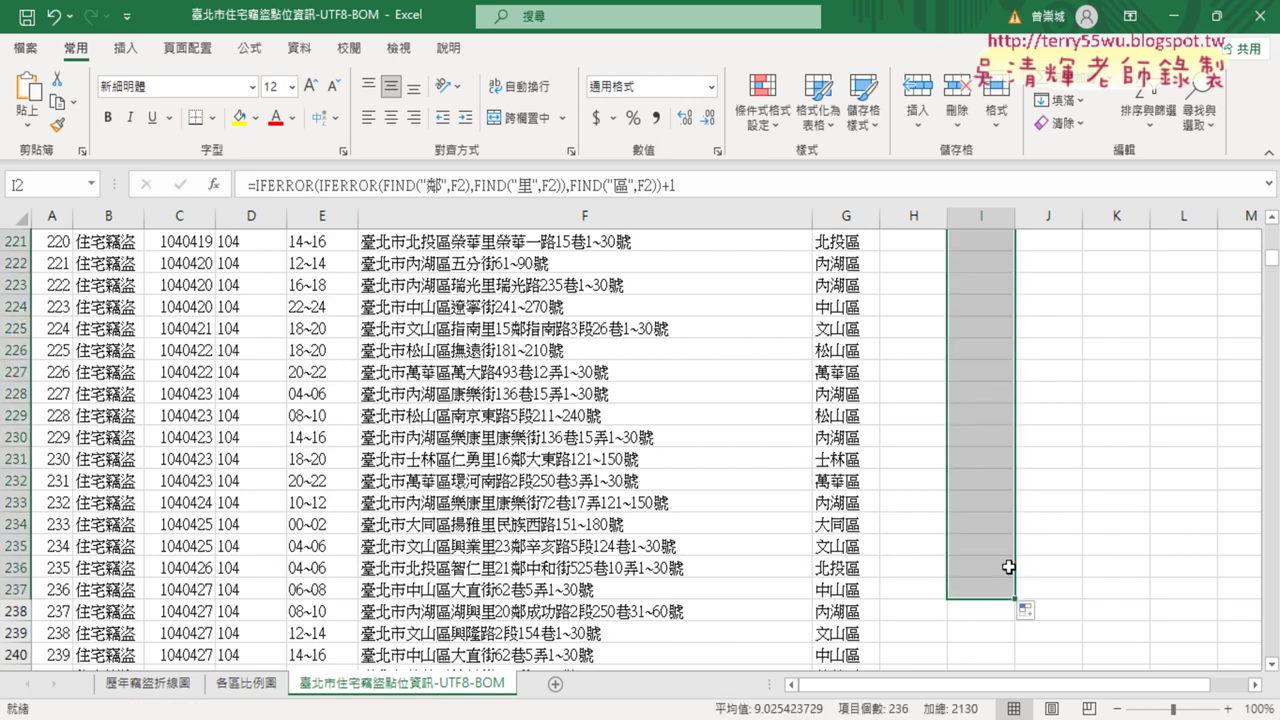
pyautogui.scroll(4, 1009, 550)
pyautogui.scroll(9, 1009, 545)
pyautogui.scroll(10, 1014, 548)
pyautogui.scroll(7, 1014, 548)
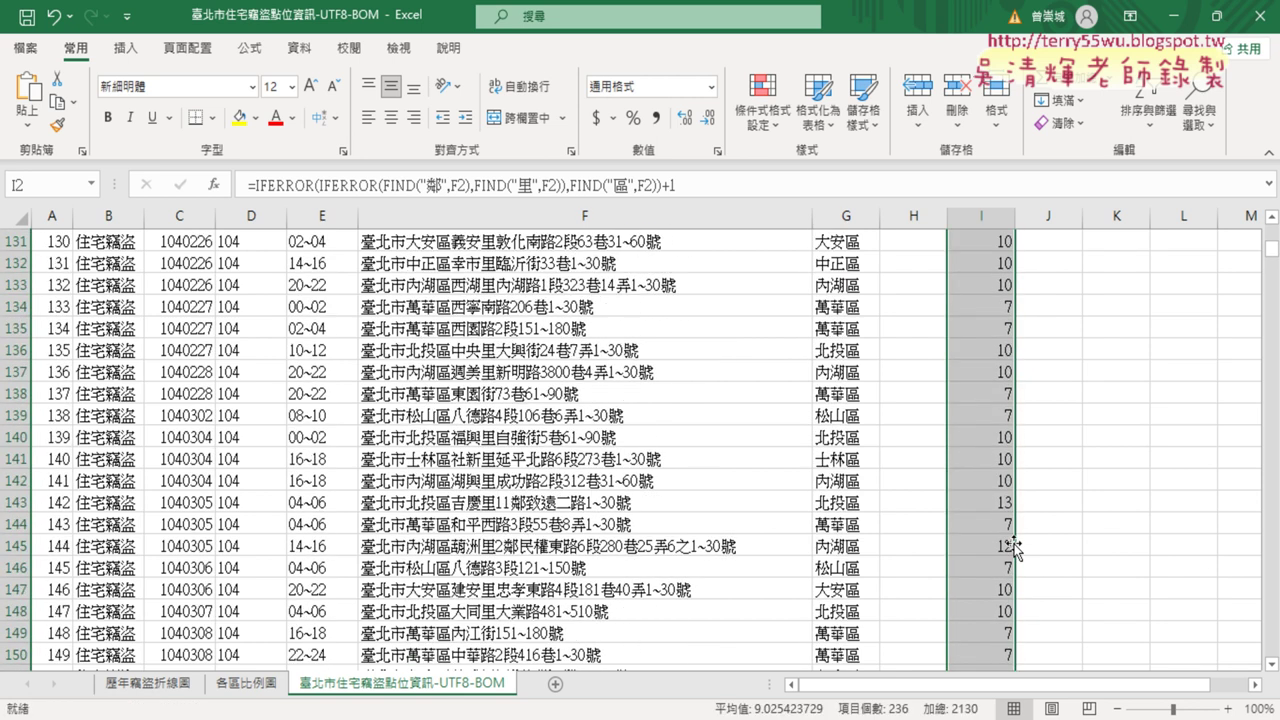
pyautogui.scroll(8, 1014, 548)
pyautogui.scroll(6, 1014, 546)
pyautogui.scroll(8, 1014, 543)
pyautogui.scroll(5, 1014, 543)
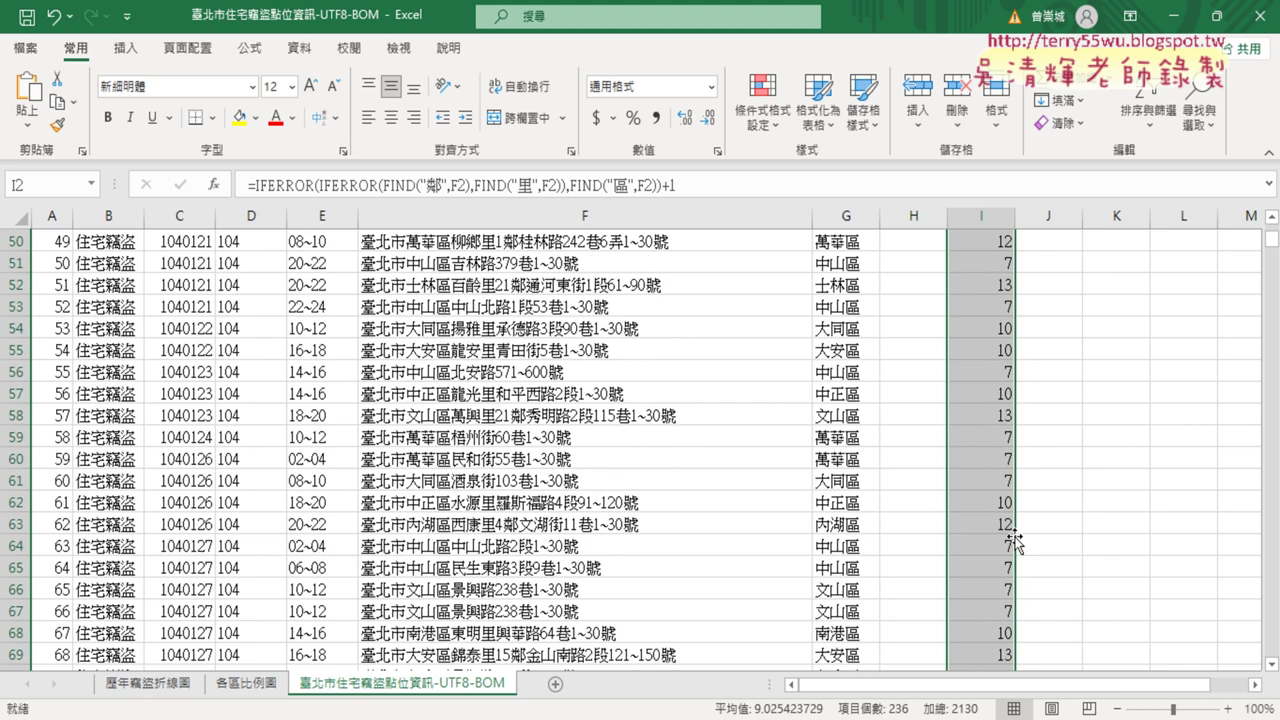
pyautogui.scroll(6, 1014, 543)
pyautogui.moveTo(1272, 240); pyautogui.dragTo(1272, 226)
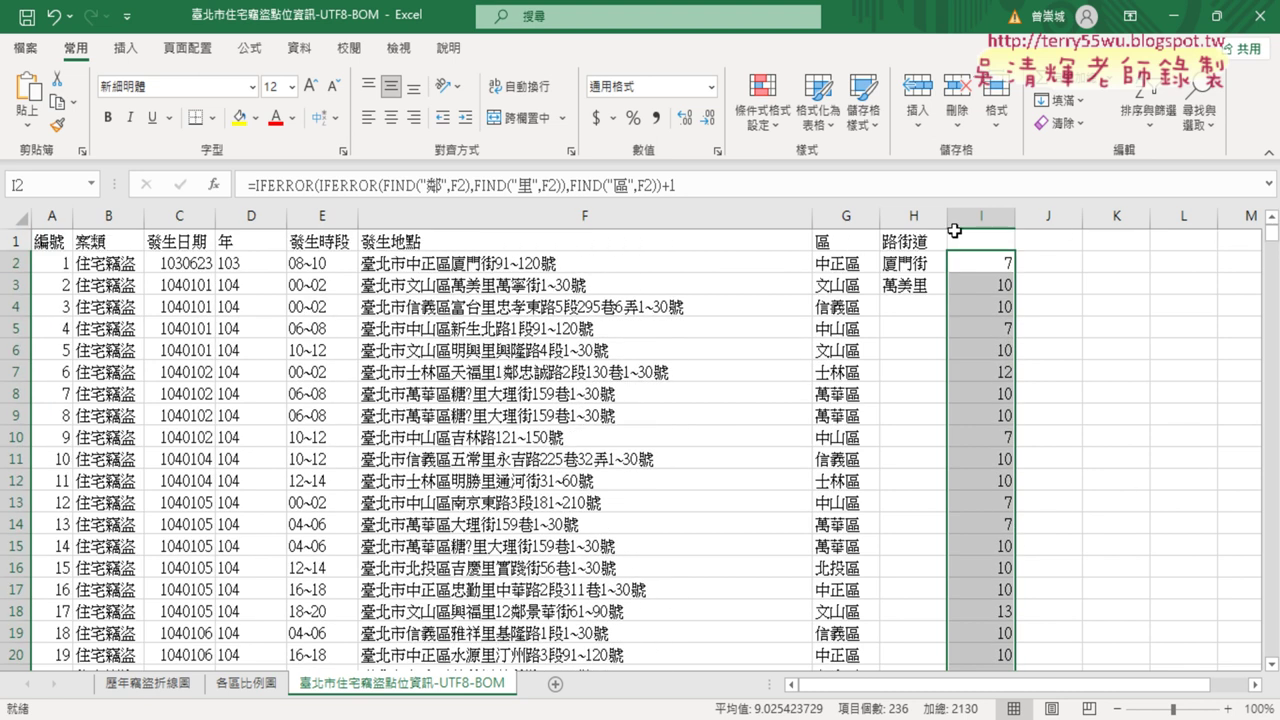
# In H2's MID arguments, replace the fixed start position 7 with helper cell I2, giving =MID(F2,I2,3)
pyautogui.click(930, 263)
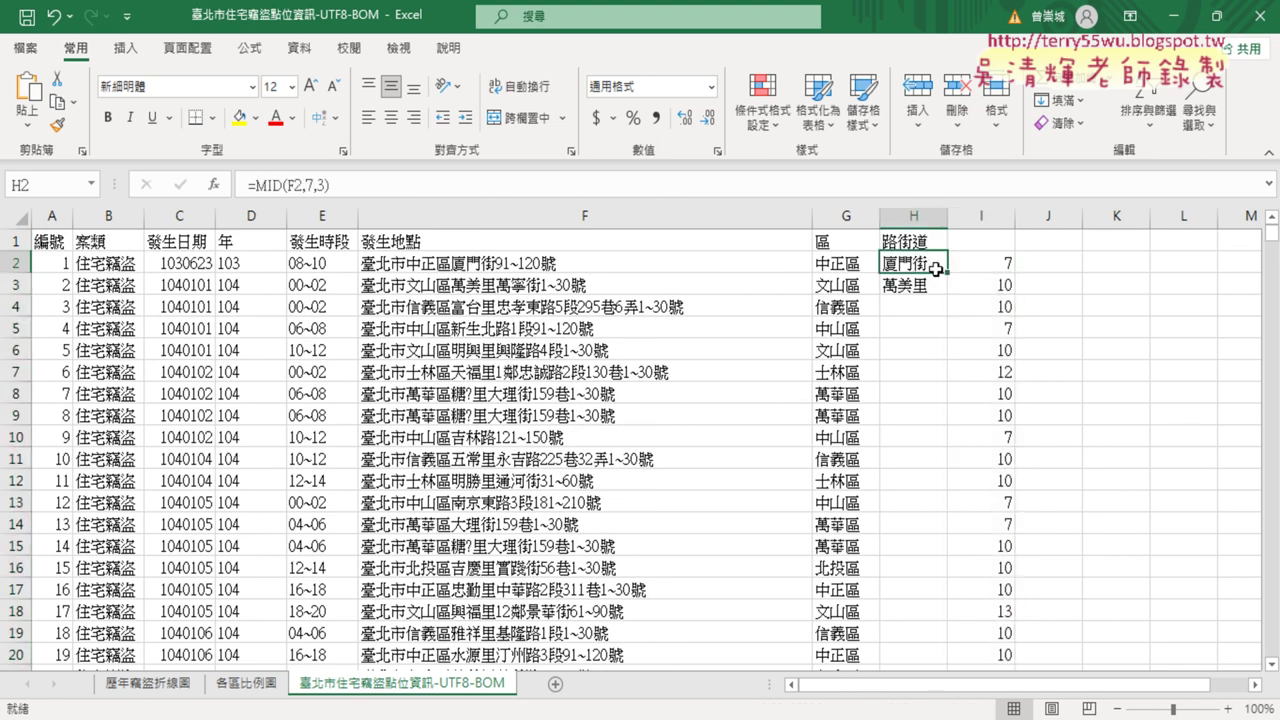
pyautogui.click(270, 188)
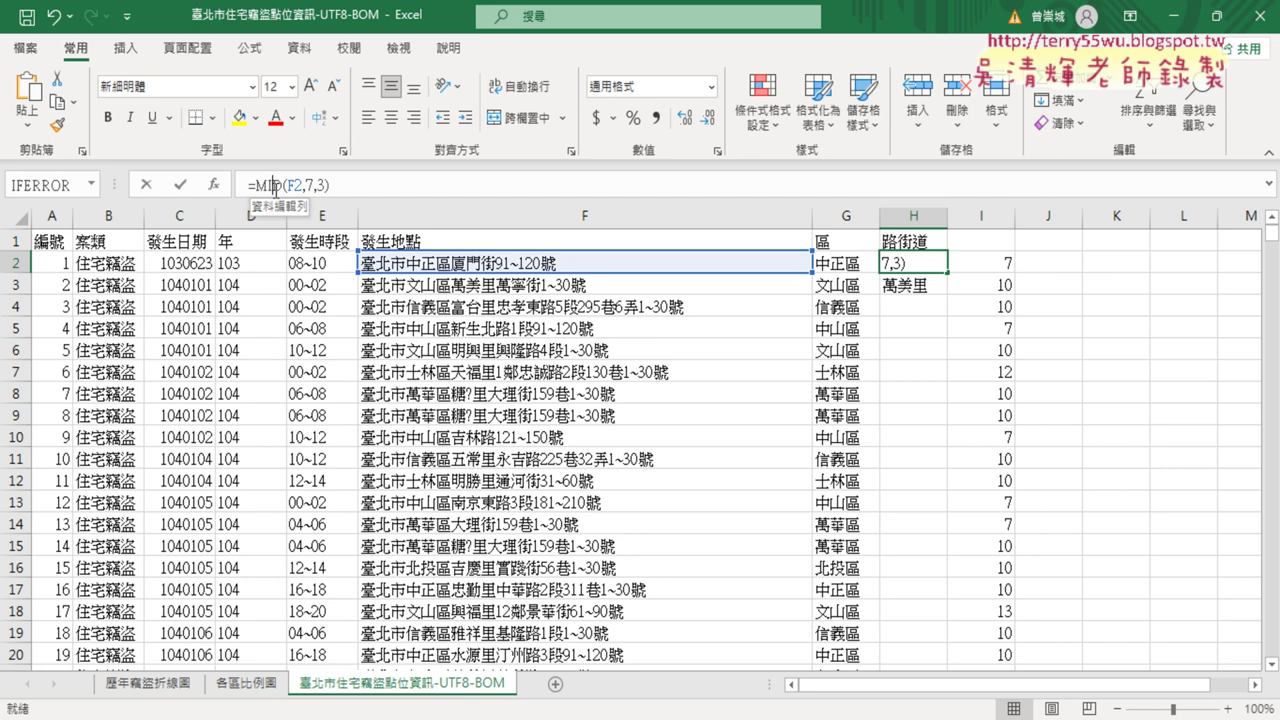
pyautogui.click(182, 186)
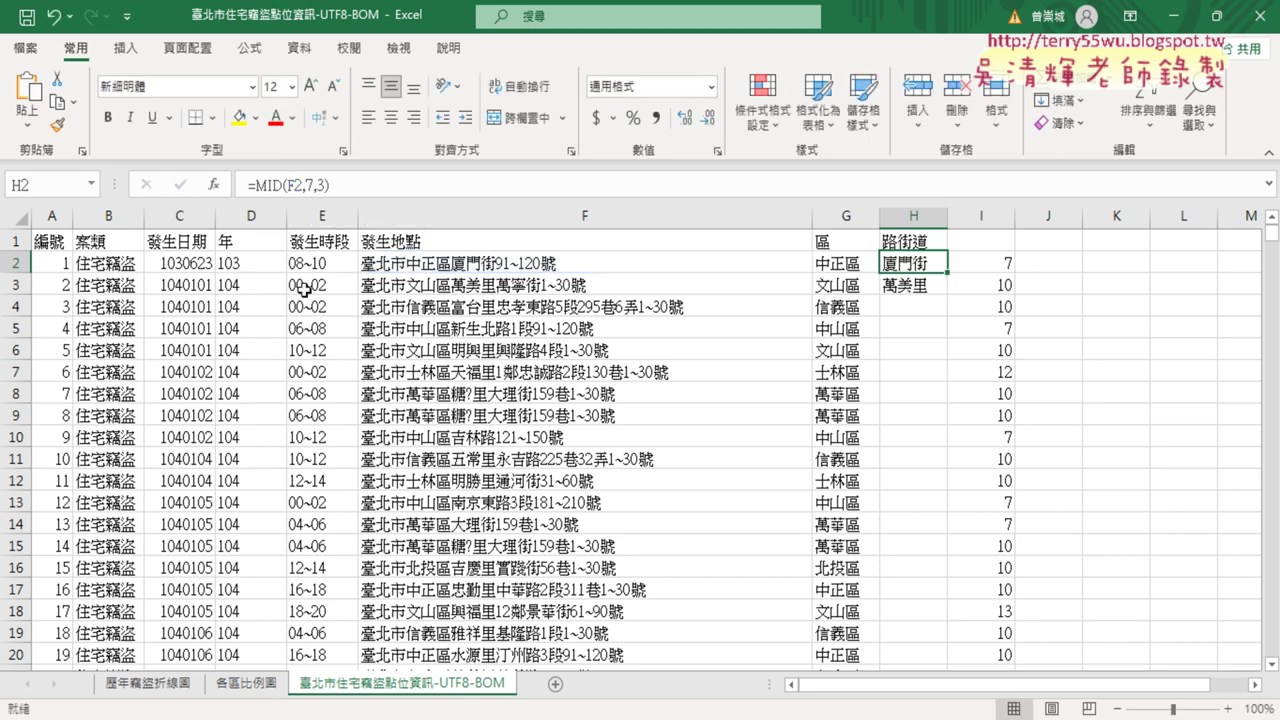
pyautogui.click(310, 190)
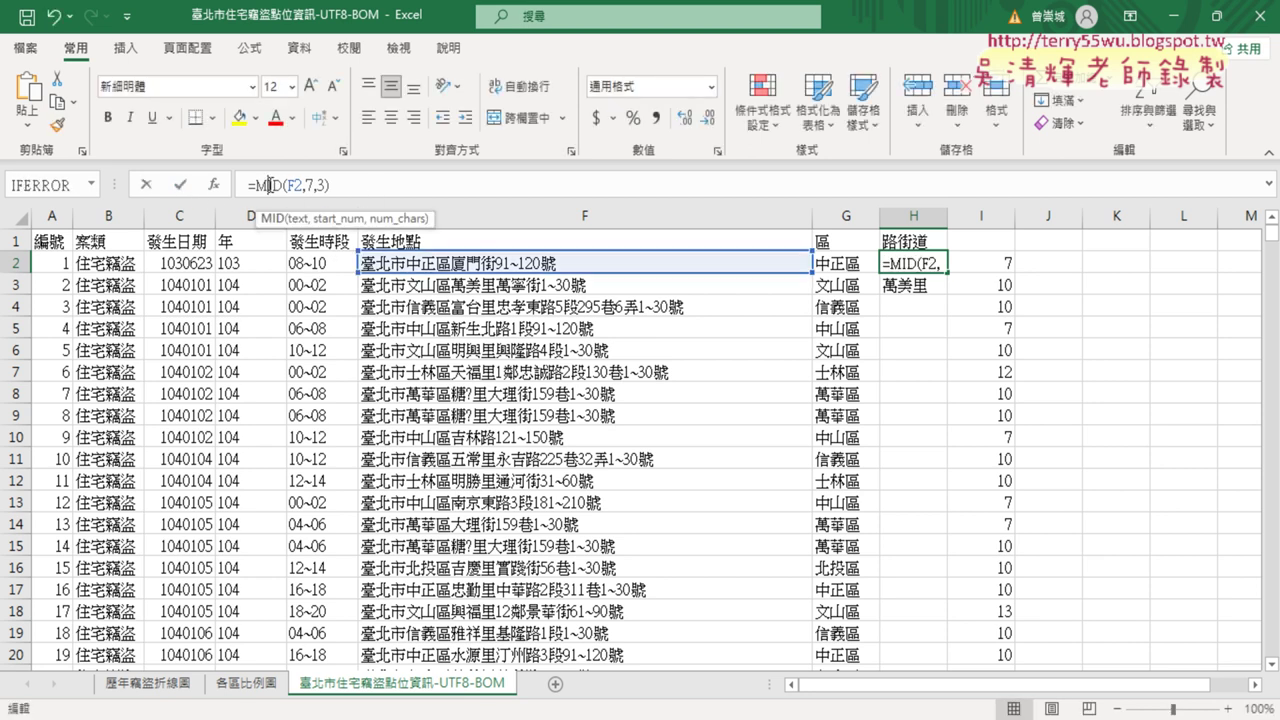
pyautogui.click(213, 185)
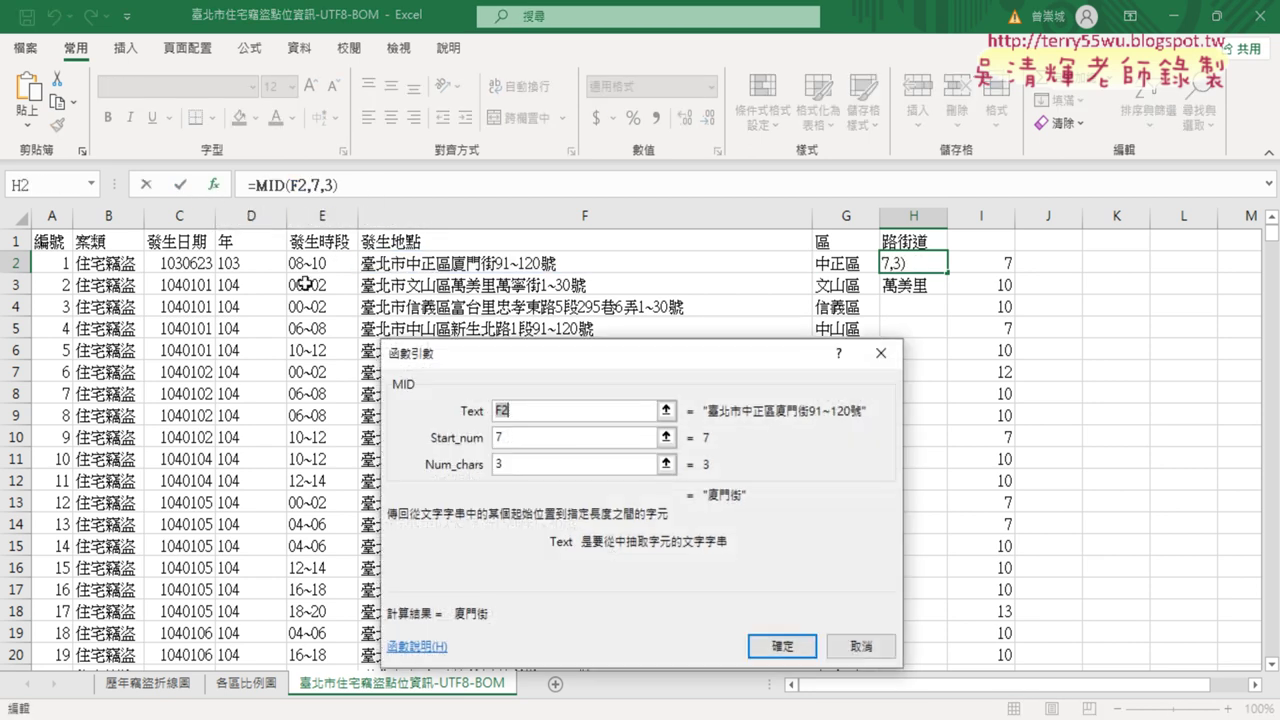
pyautogui.click(502, 438)
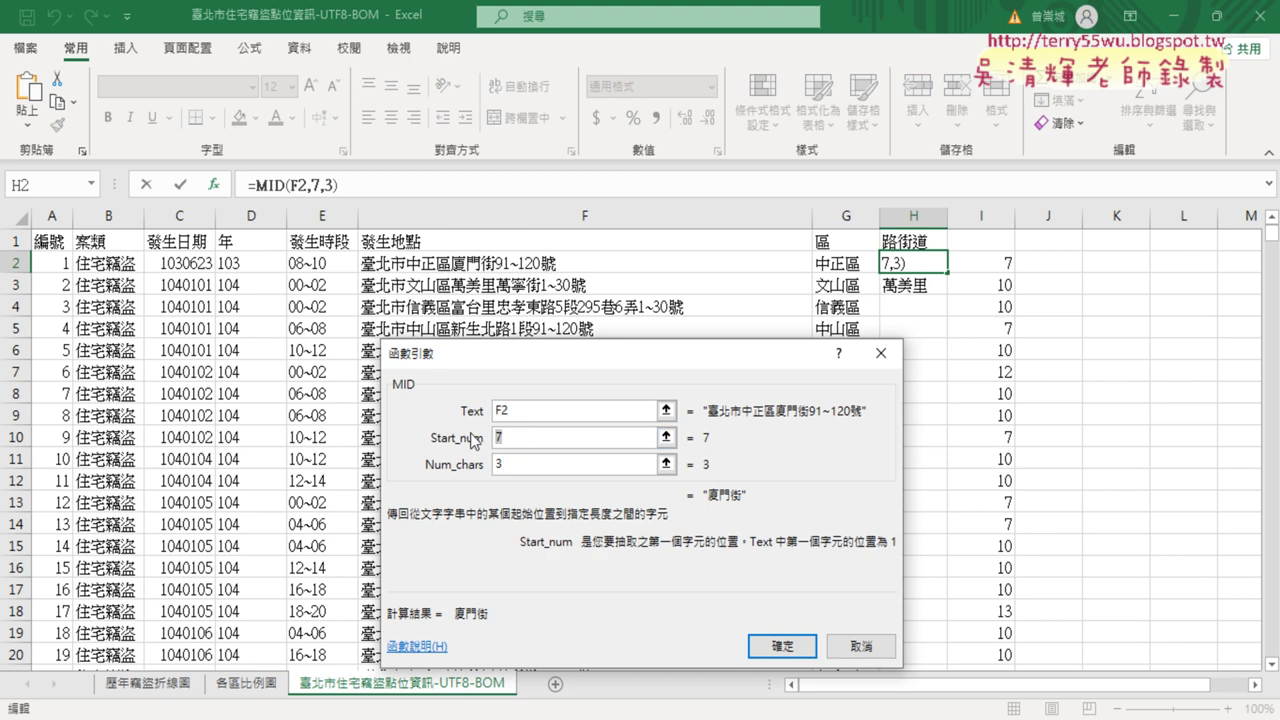
pyautogui.press('BackSpace')
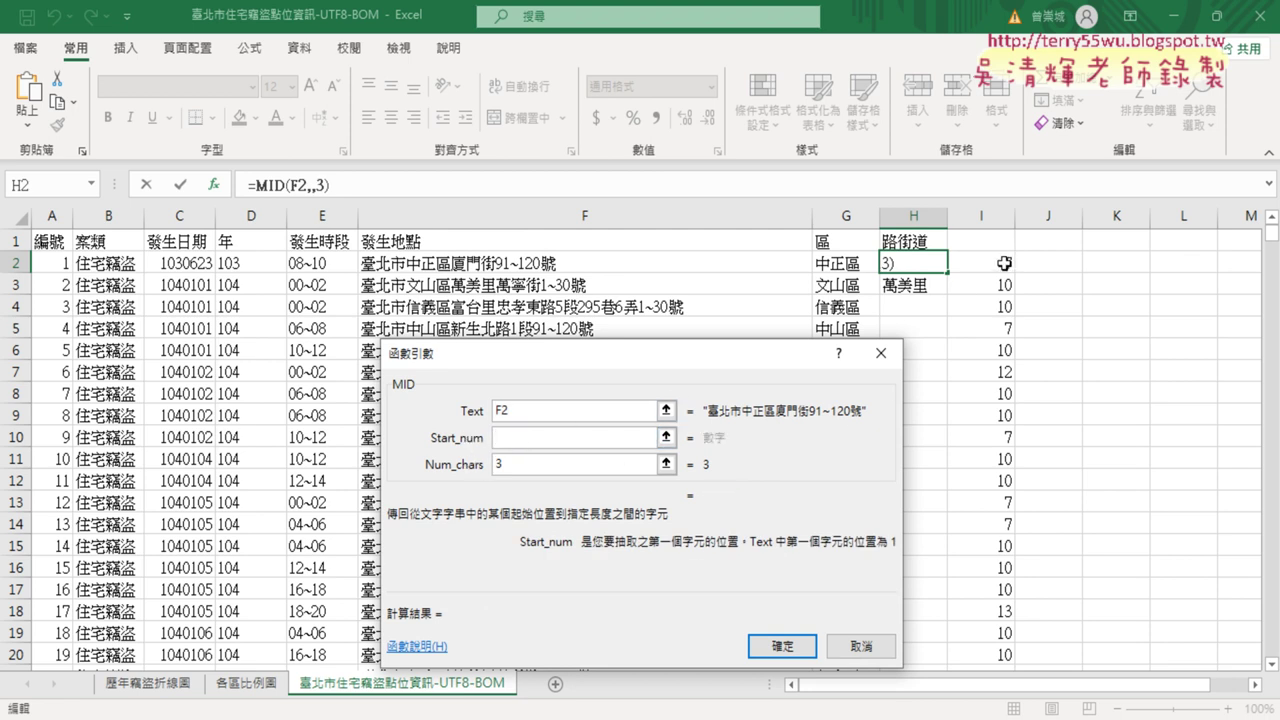
pyautogui.click(1004, 263)
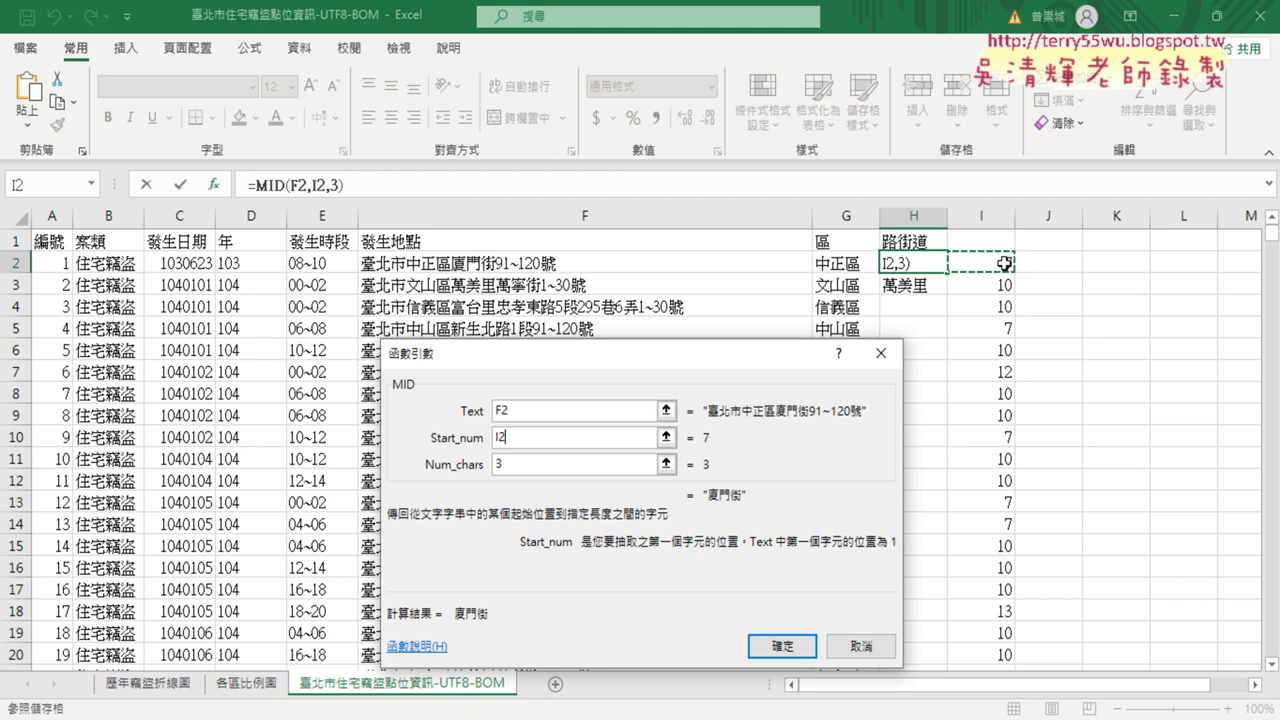
# Confirm =MID(F2,I2,3) in H2 and fill it down through H18
pyautogui.click(758, 640)
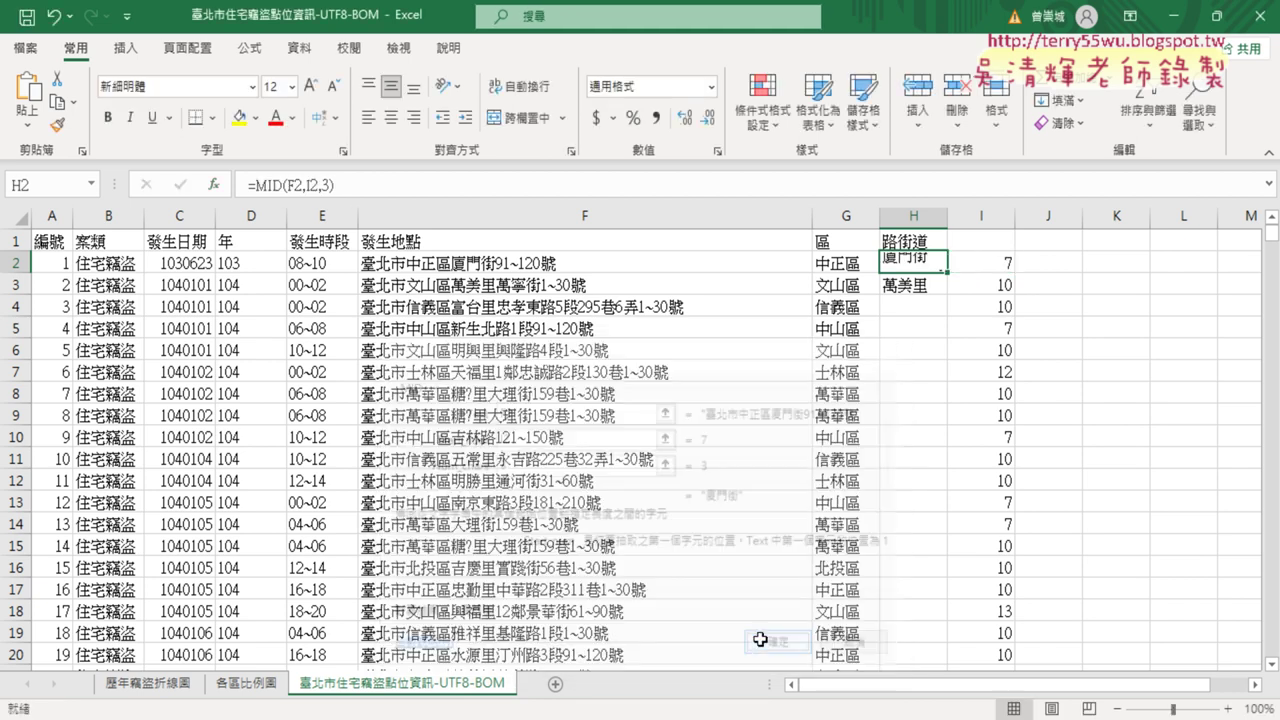
pyautogui.moveTo(946, 270); pyautogui.dragTo(946, 489)
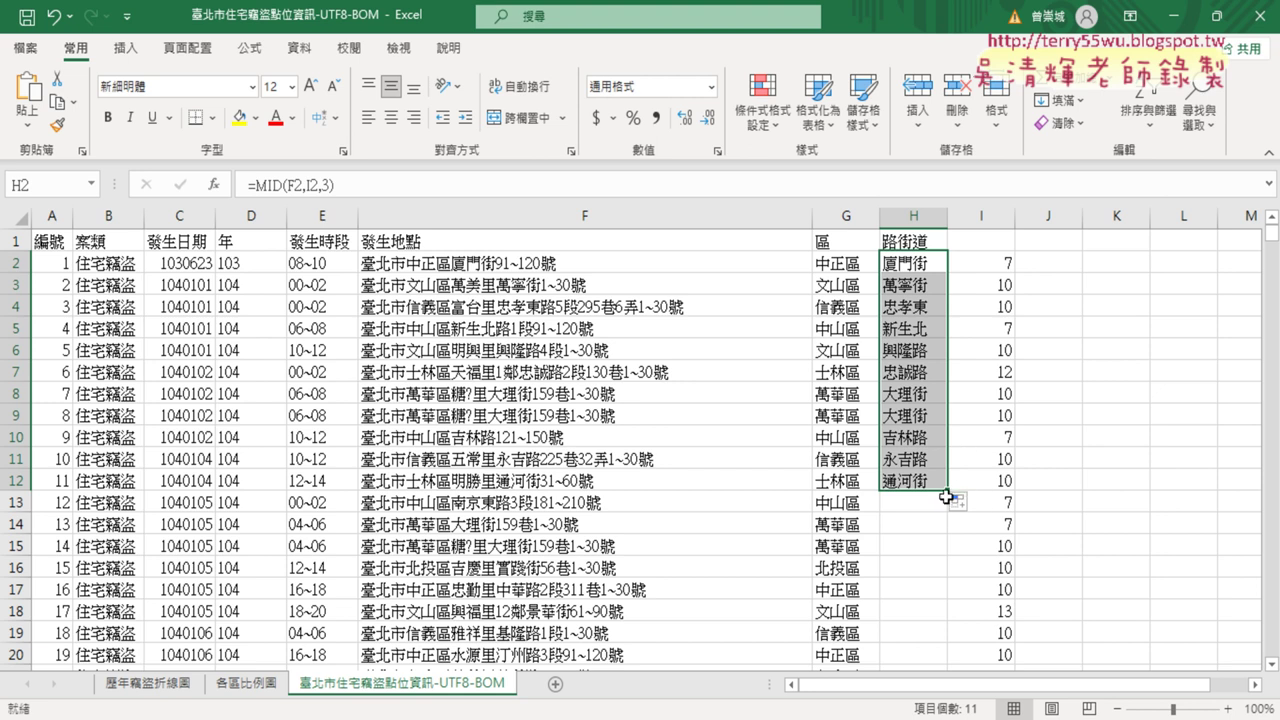
pyautogui.moveTo(947, 489); pyautogui.dragTo(941, 617)
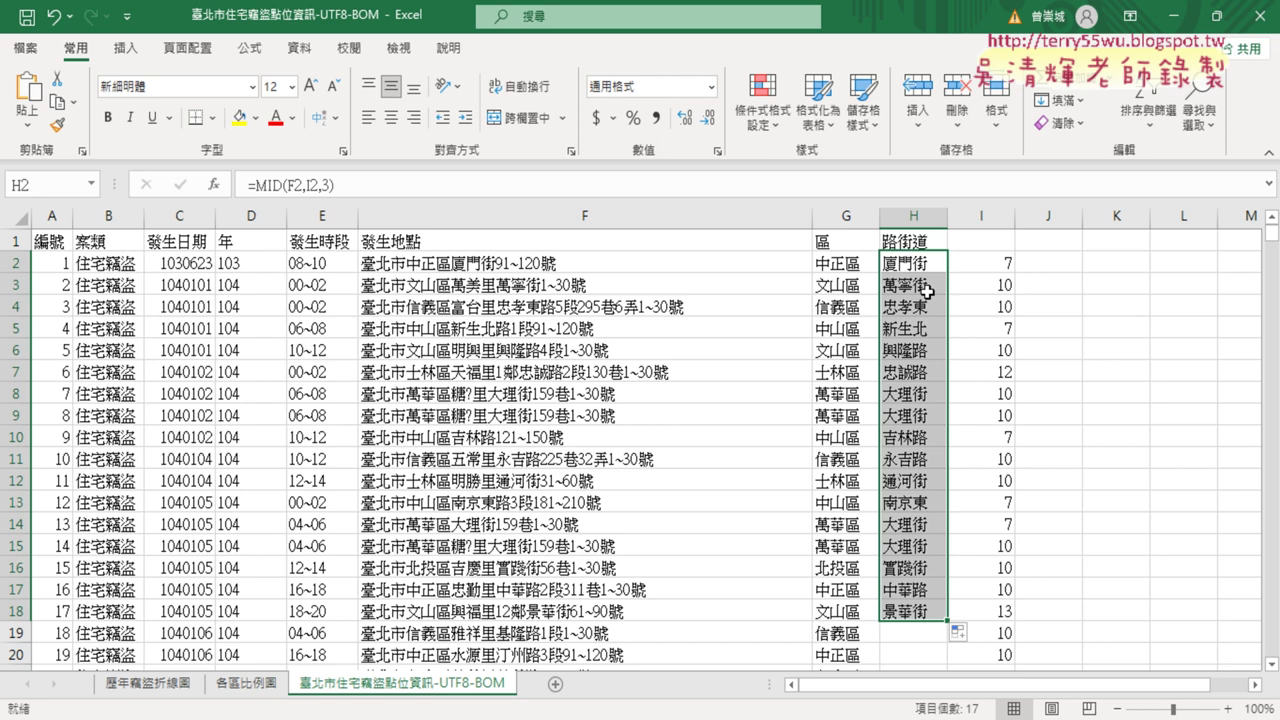
pyautogui.click(289, 186)
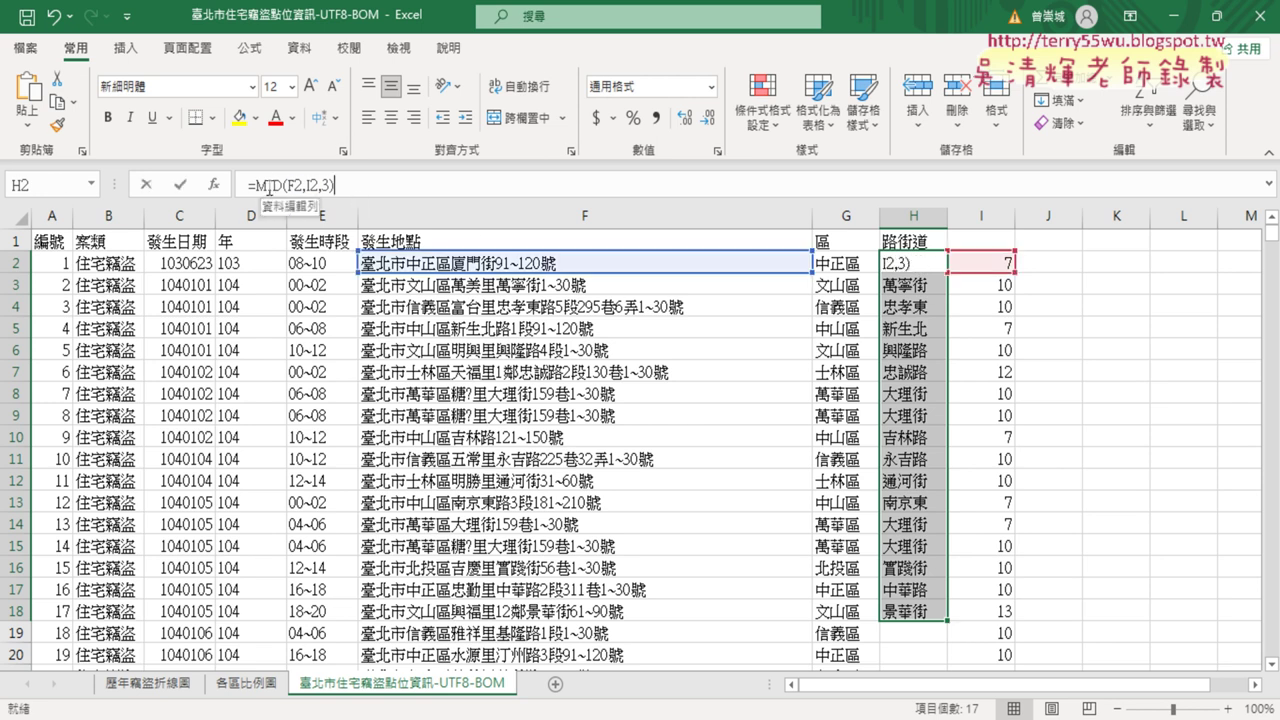
pyautogui.click(213, 185)
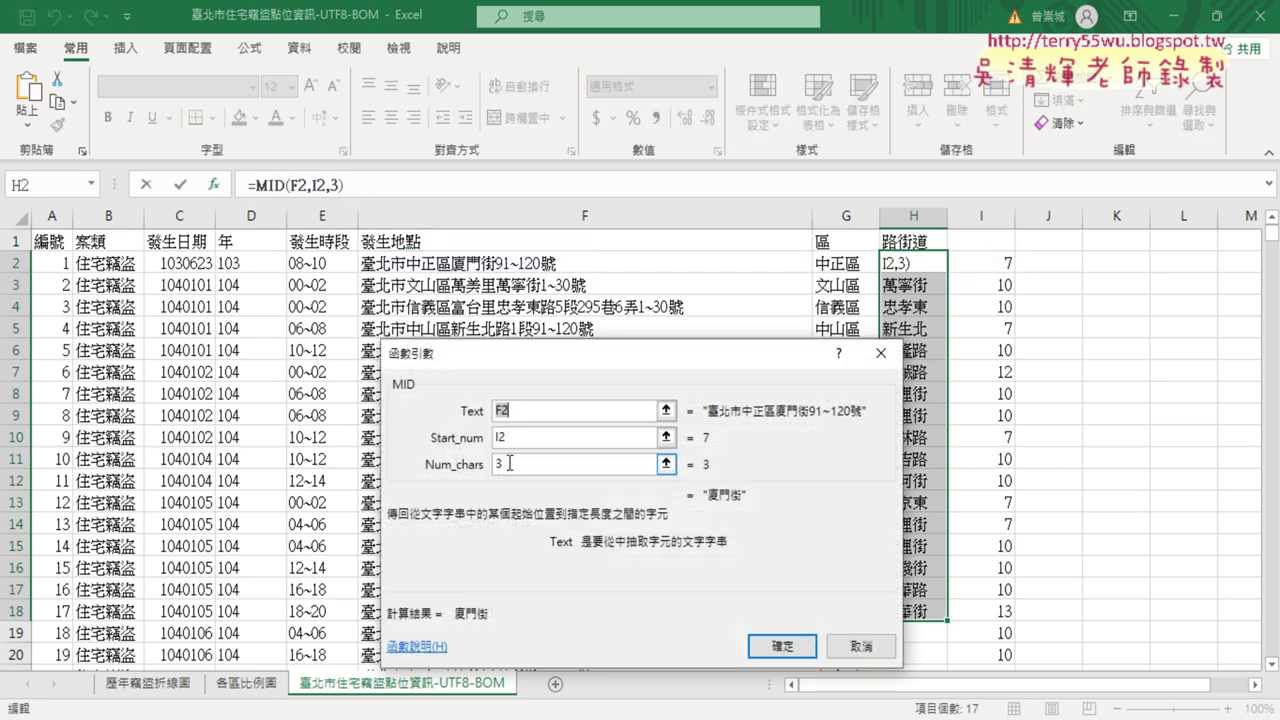
pyautogui.click(500, 464)
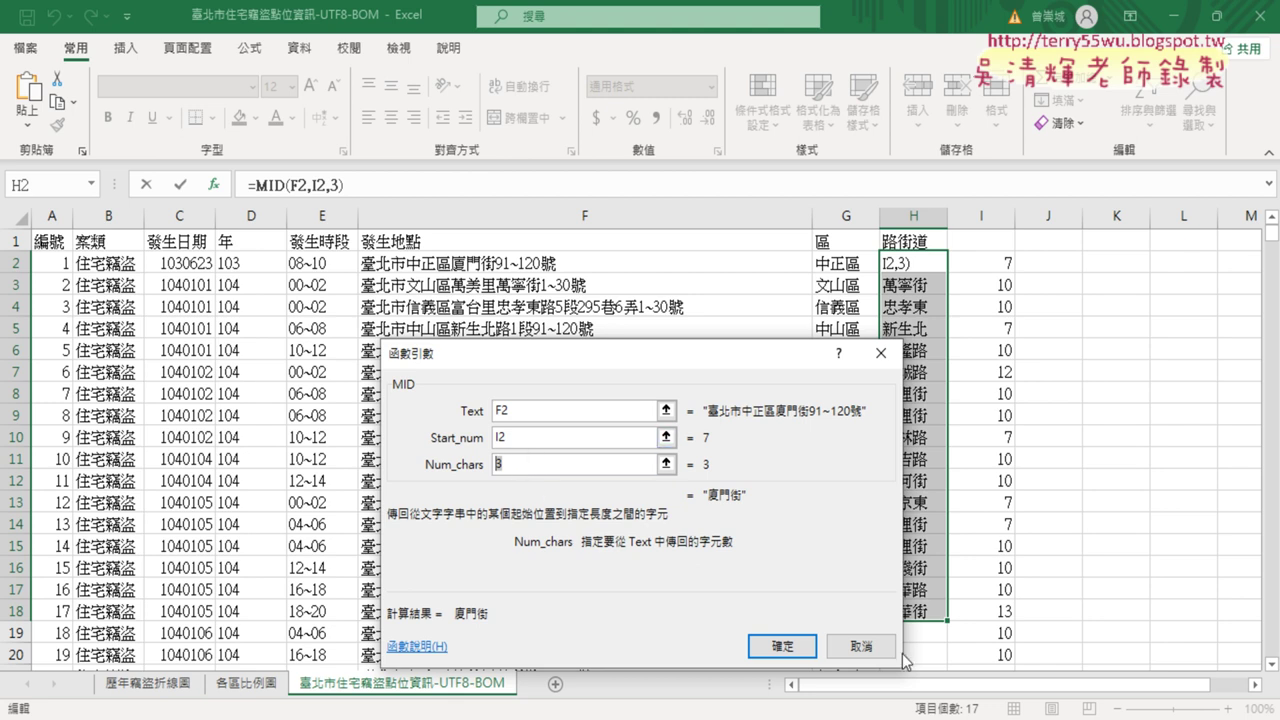
pyautogui.hotkey('ctrl', 'Return')
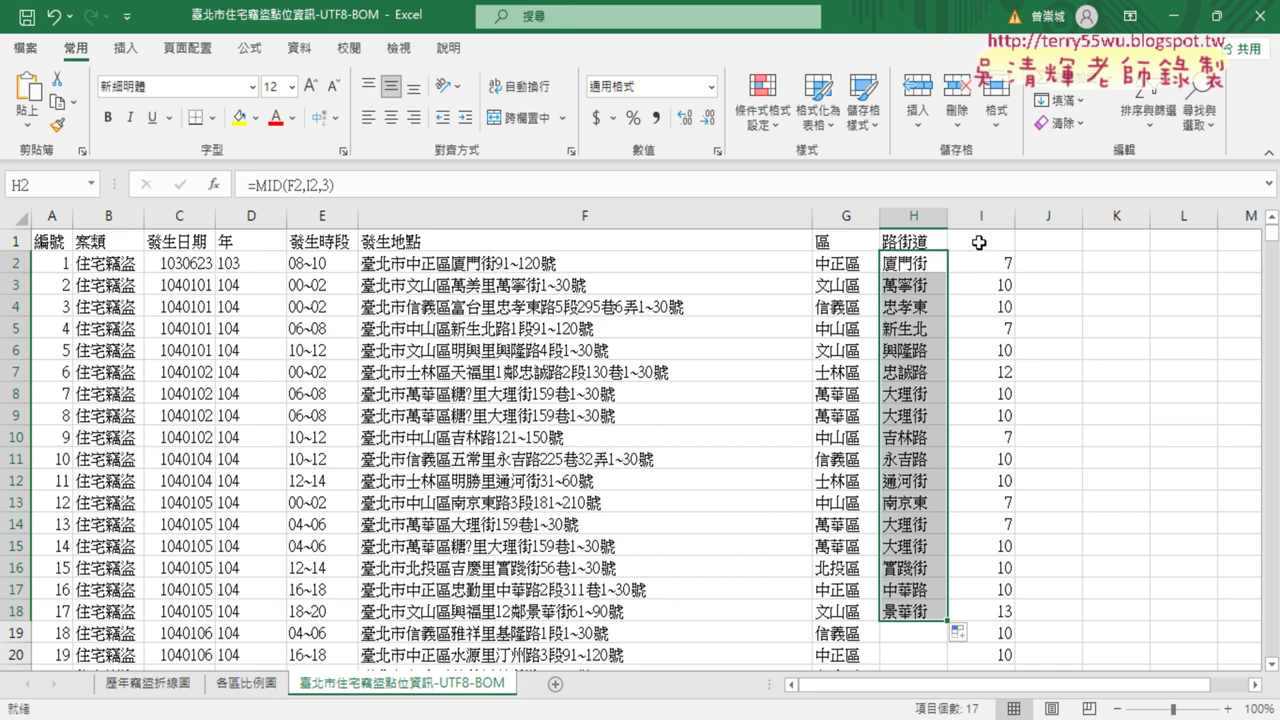
pyautogui.click(980, 242)
pyautogui.click(989, 224)
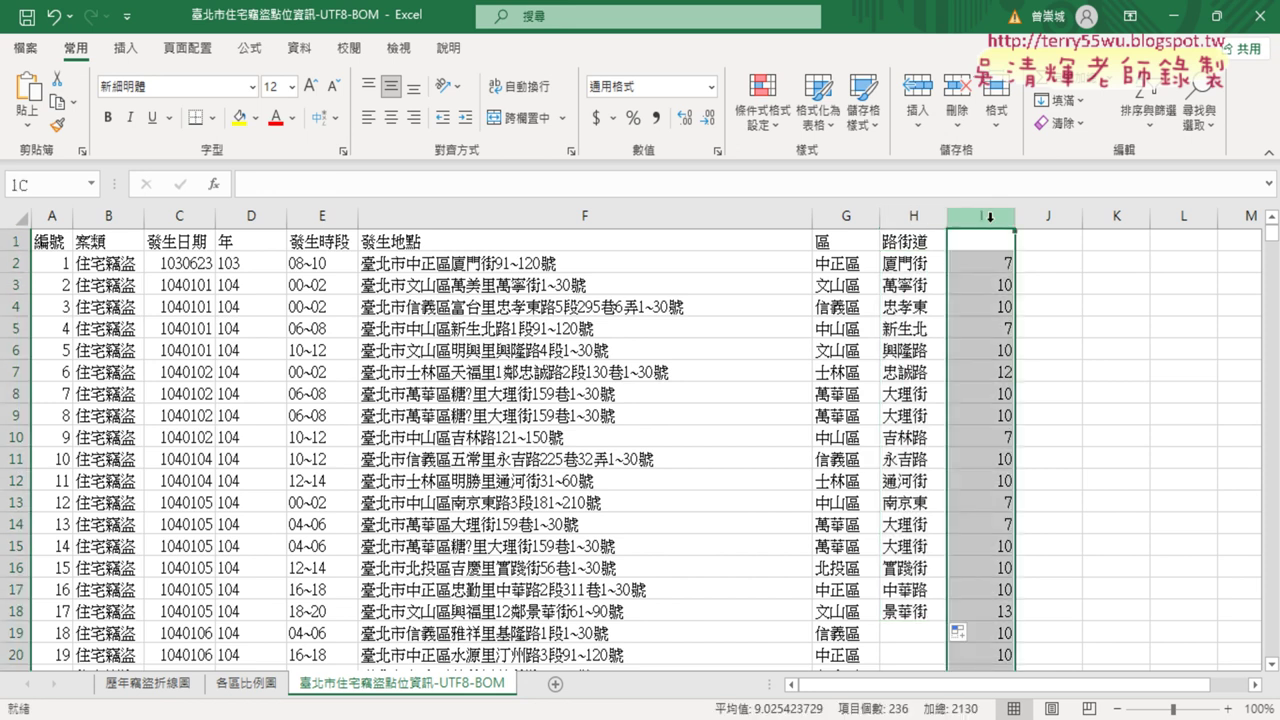
pyautogui.click(990, 261)
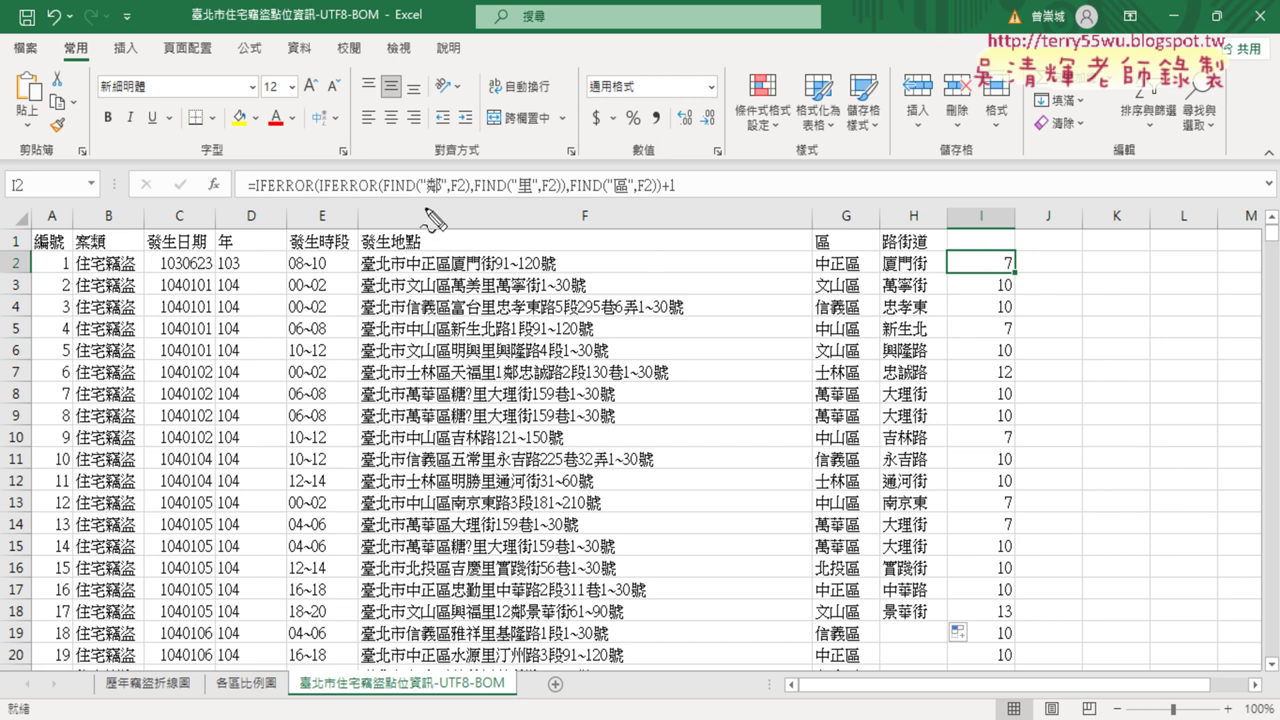
pyautogui.moveTo(388, 198); pyautogui.dragTo(464, 197)
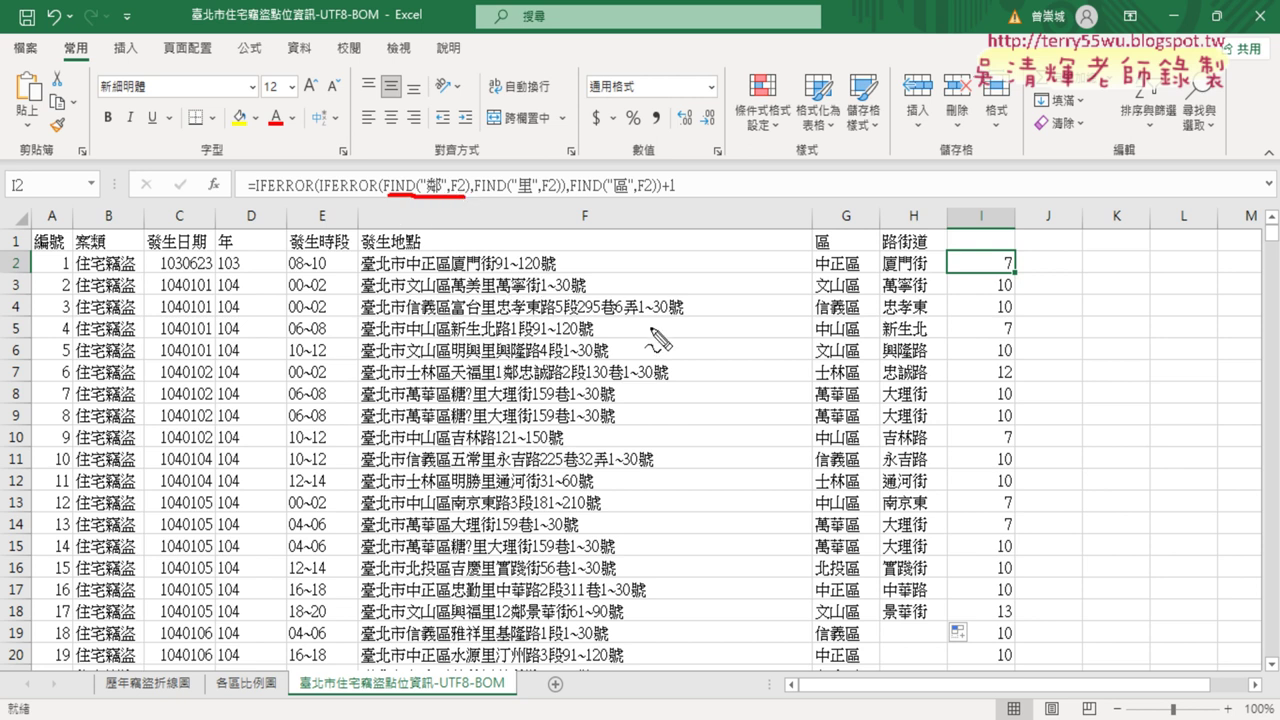
pyautogui.press('Escape')
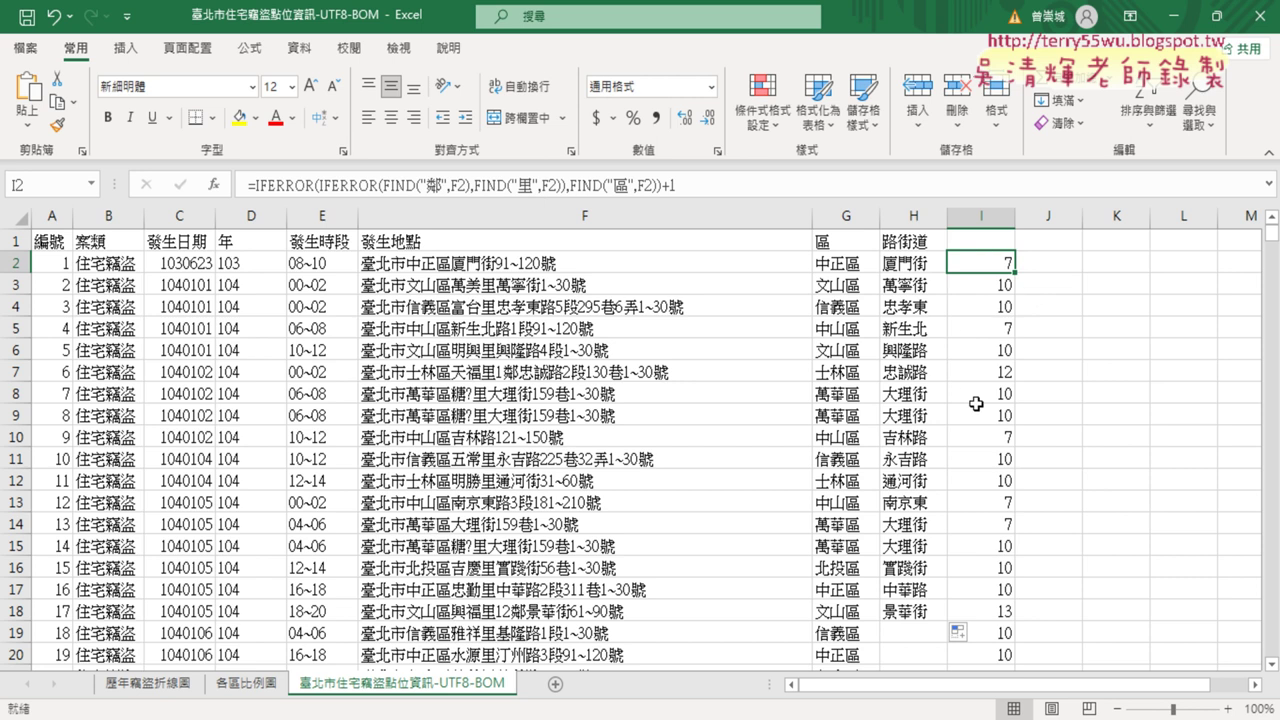
pyautogui.click(515, 372)
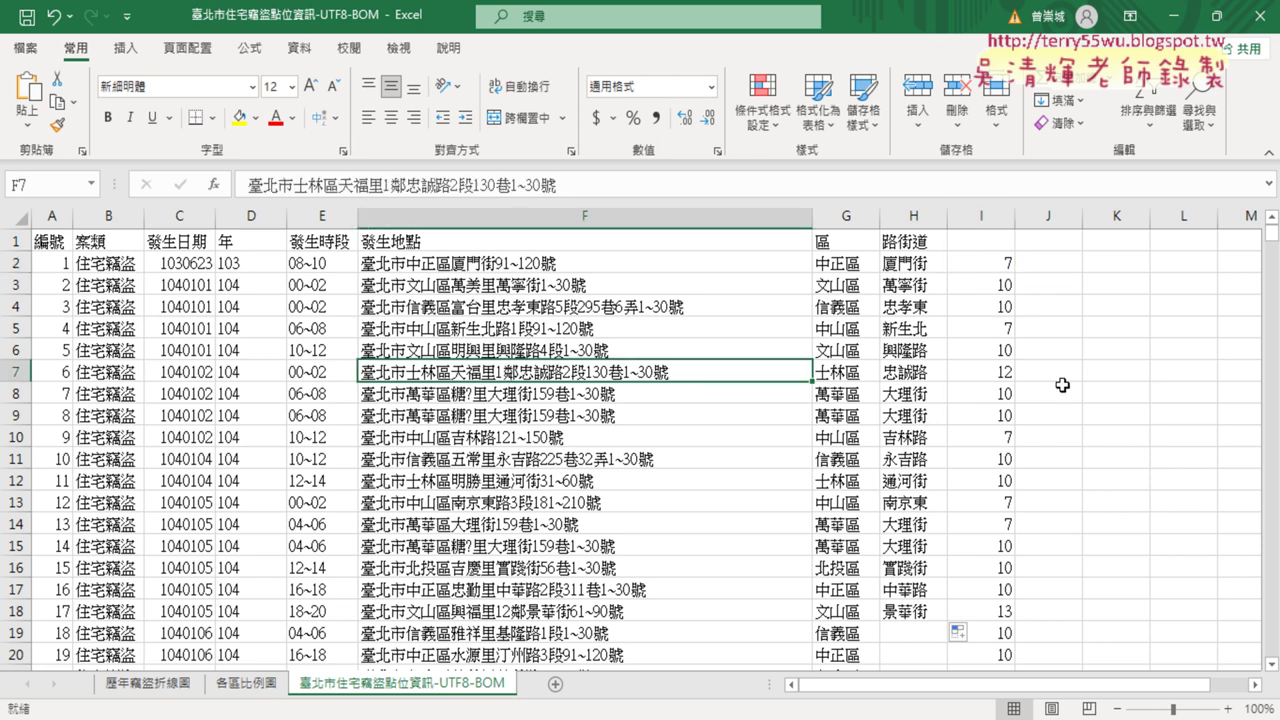
# Show I7's position formula and highlight its FIND("鄰",F7), FIND("區",F7) and +1 parts
pyautogui.click(997, 371)
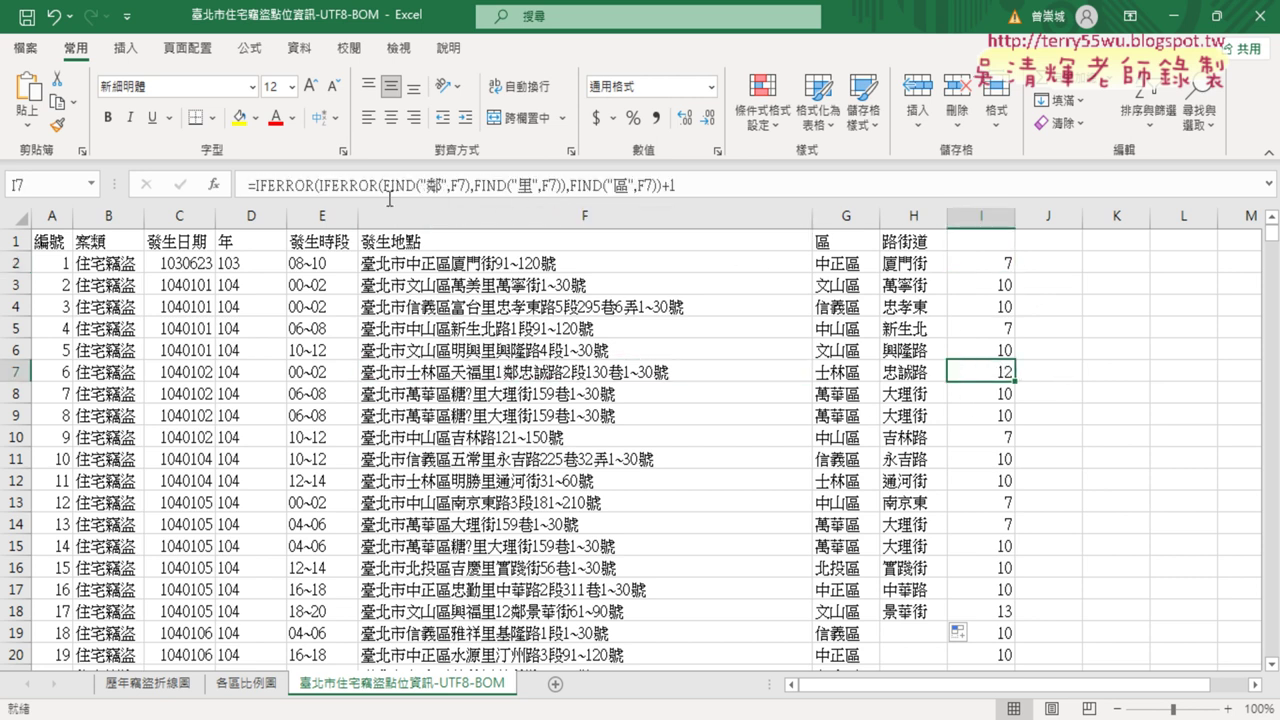
pyautogui.moveTo(382, 185); pyautogui.dragTo(471, 188)
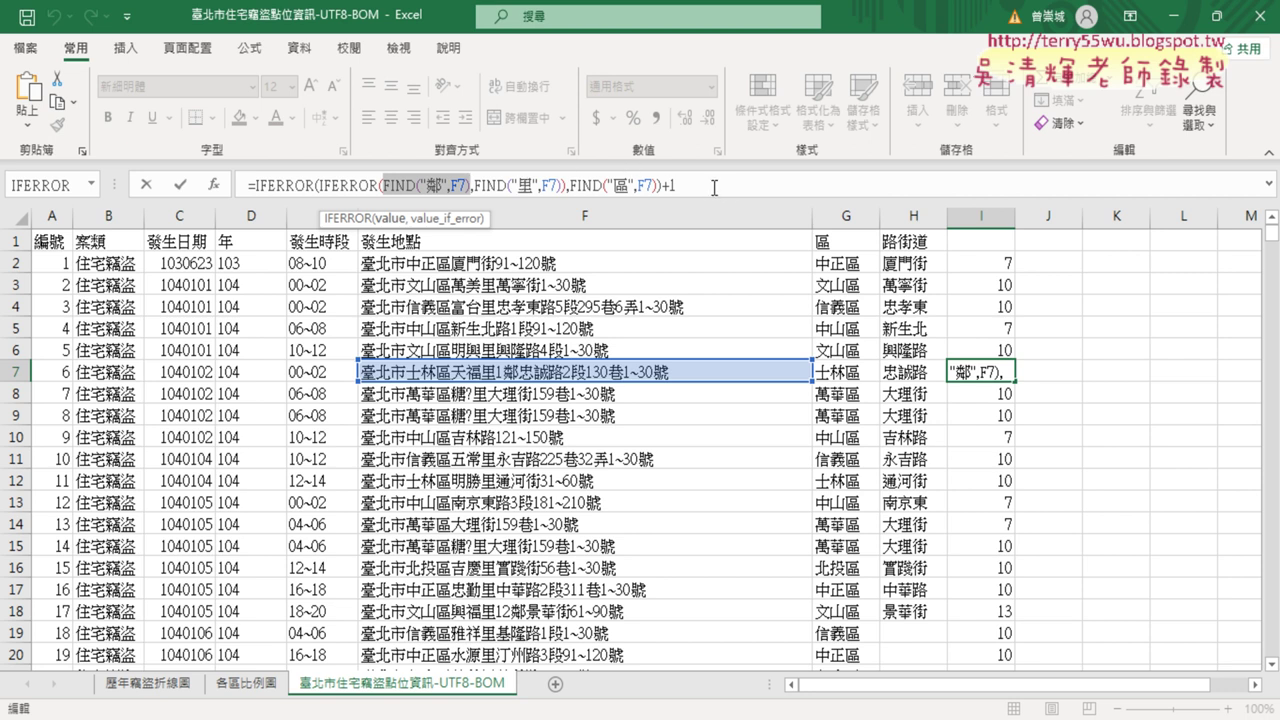
pyautogui.moveTo(714, 188); pyautogui.dragTo(560, 188)
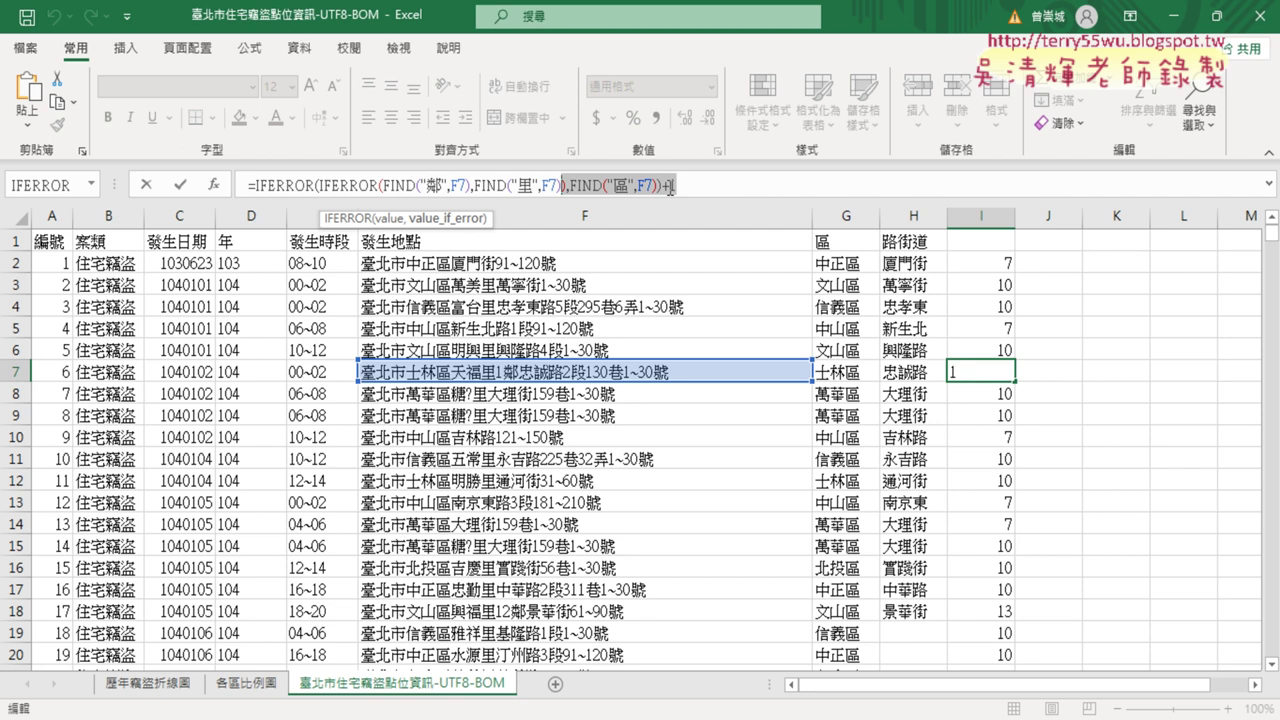
pyautogui.moveTo(677, 188); pyautogui.dragTo(658, 188)
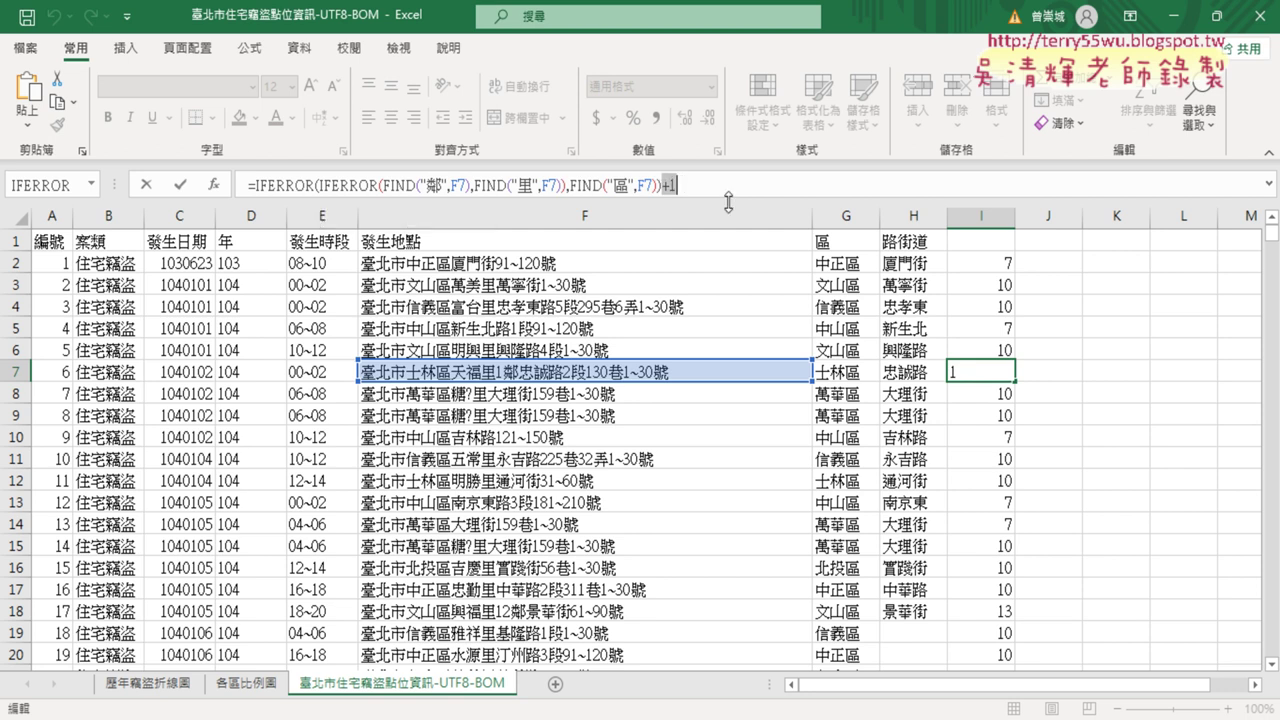